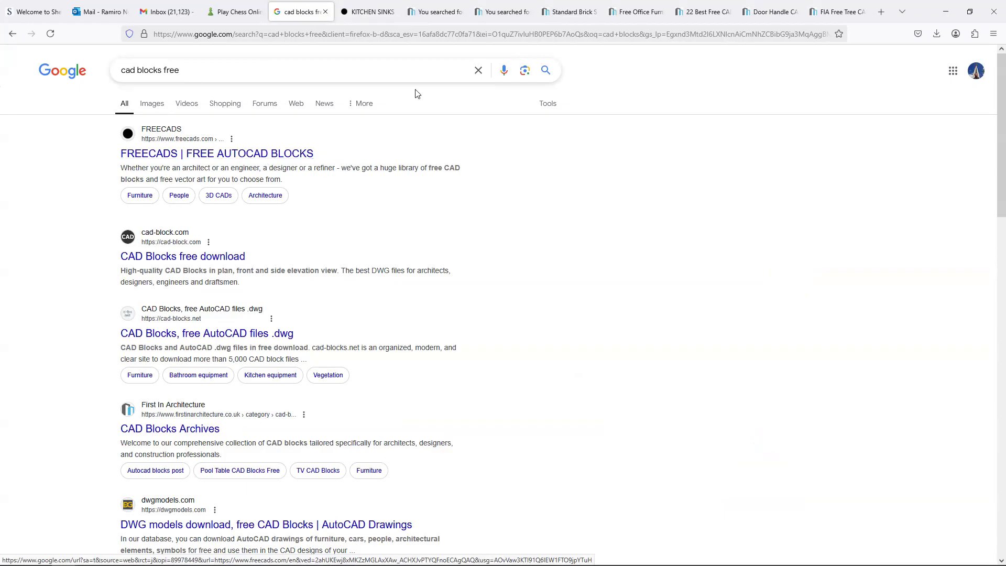
Step: Open the Kitchen Sinks Bundle page on freecads.com and look over its free downloads, description and related bundles
click(380, 13)
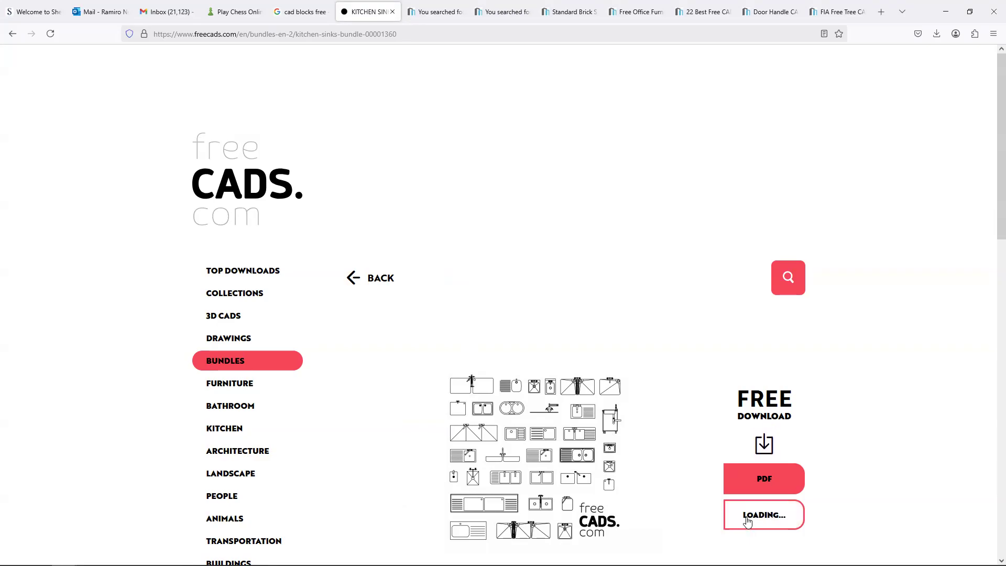
scroll(747, 522, down, 5)
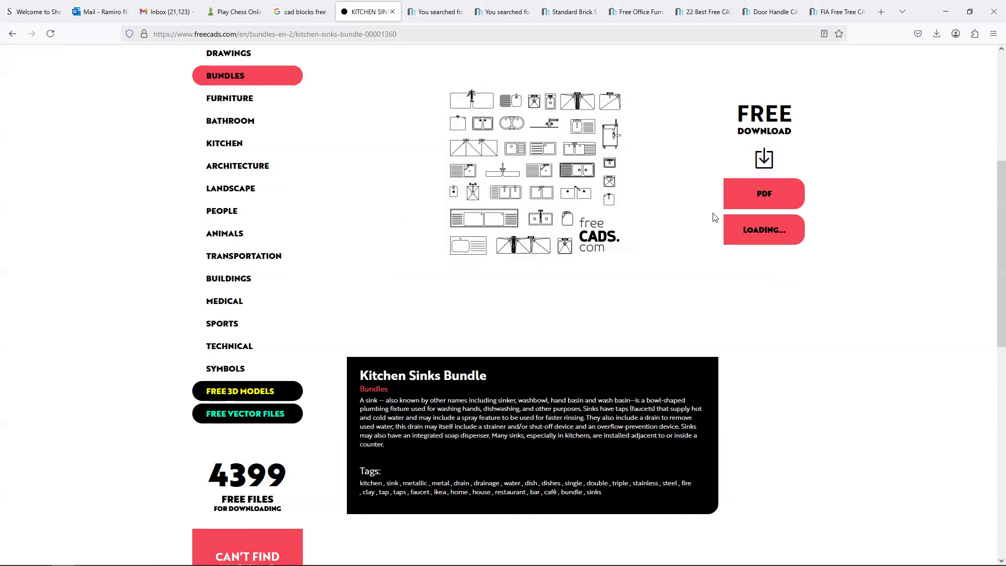
scroll(675, 260, up, 4)
scroll(675, 260, down, 8)
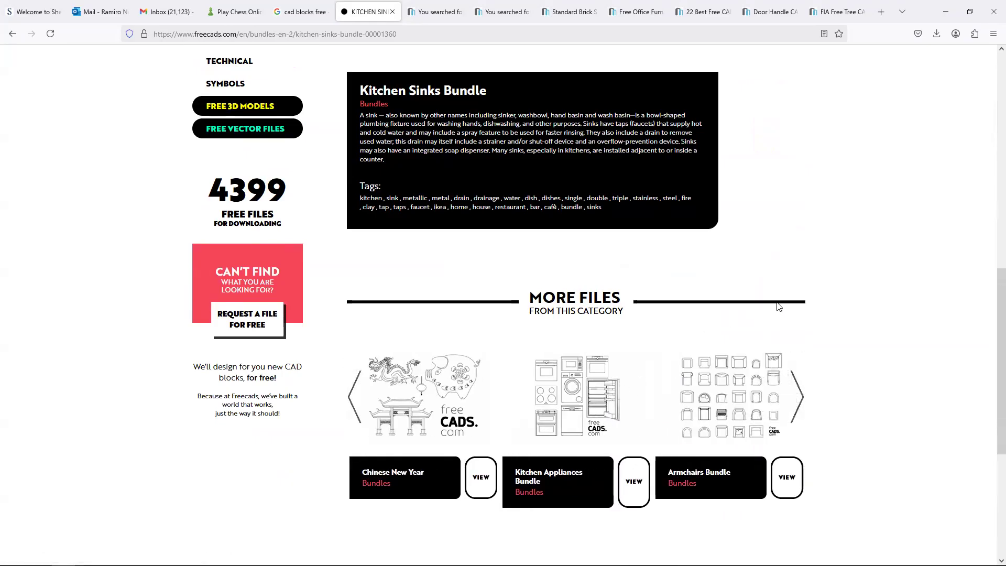
scroll(778, 314, up, 5)
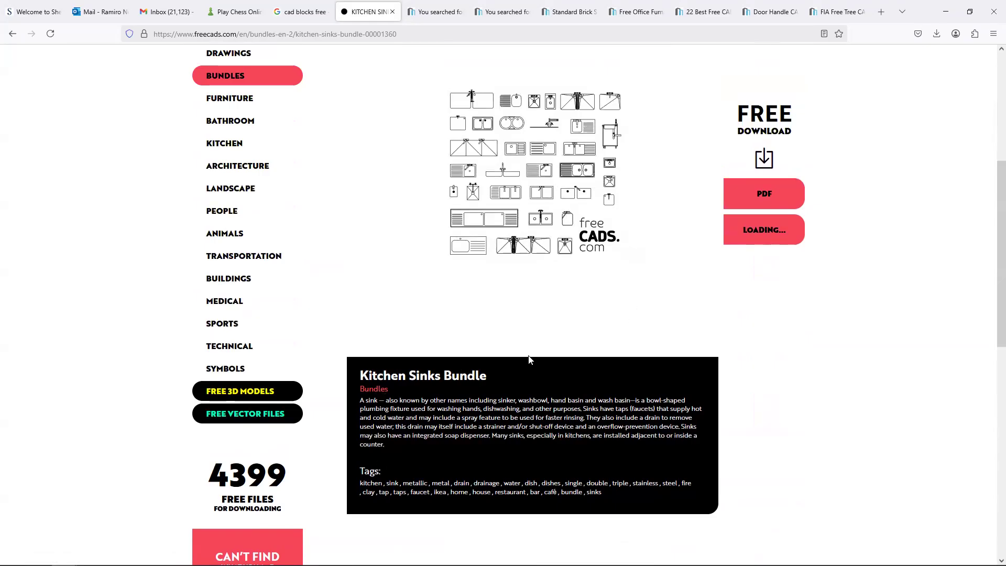
scroll(561, 351, up, 5)
scroll(578, 348, down, 5)
scroll(463, 453, down, 5)
scroll(469, 417, up, 5)
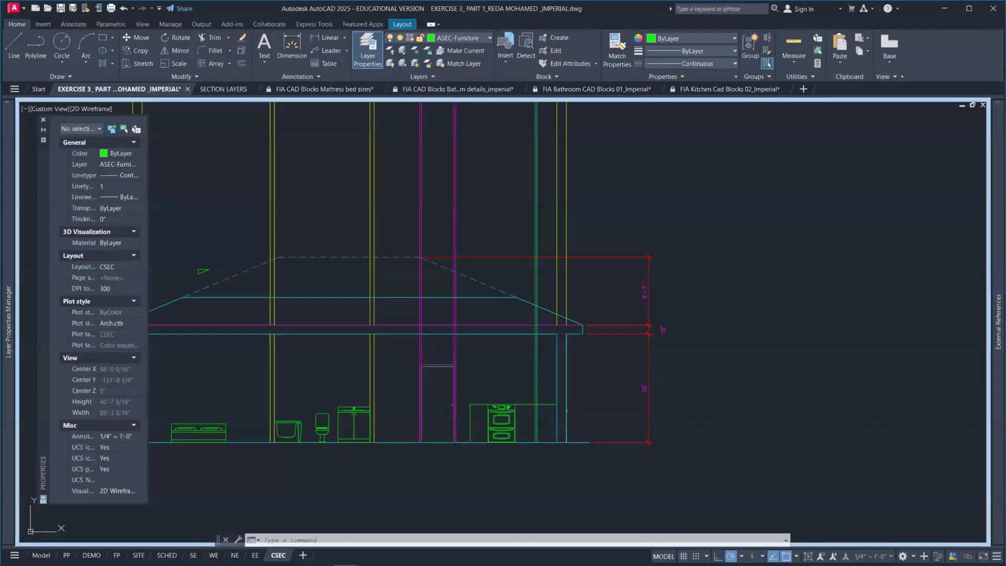
Step: Erase the four long magenta projection lines running through the door, plus one stray object near the bedroom
scroll(372, 367, up, 4)
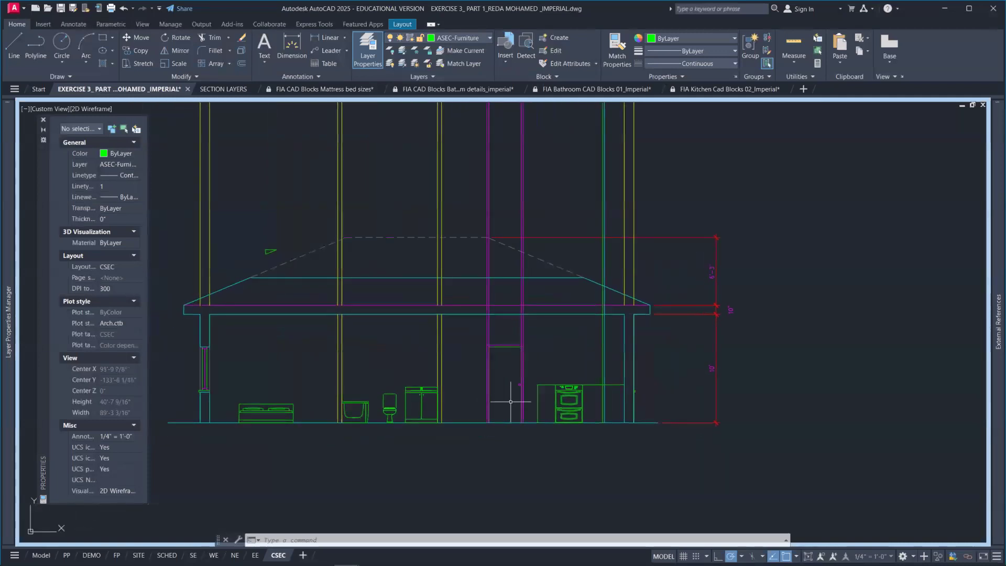
scroll(543, 395, up, 3)
scroll(541, 364, down, 3)
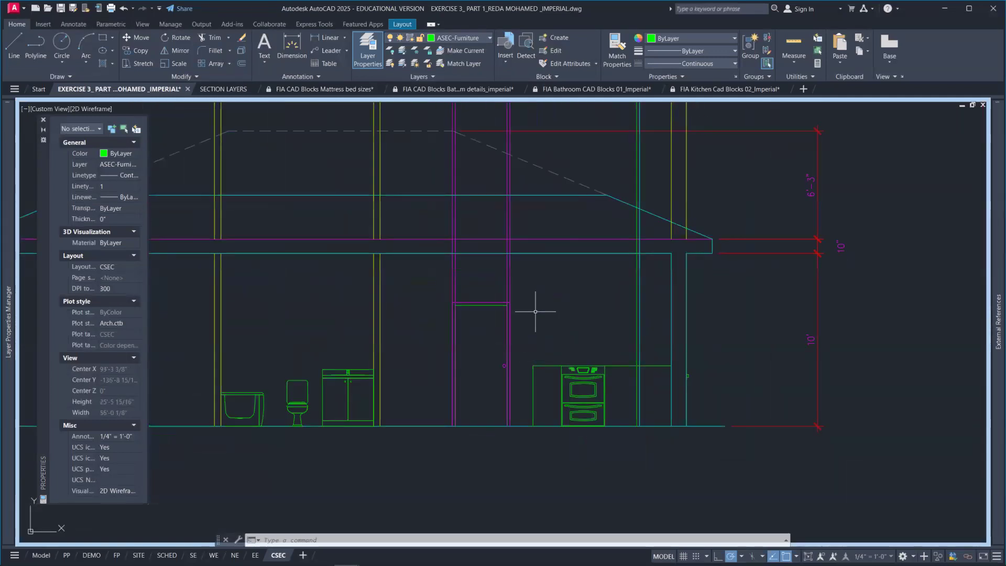
click(528, 287)
click(449, 281)
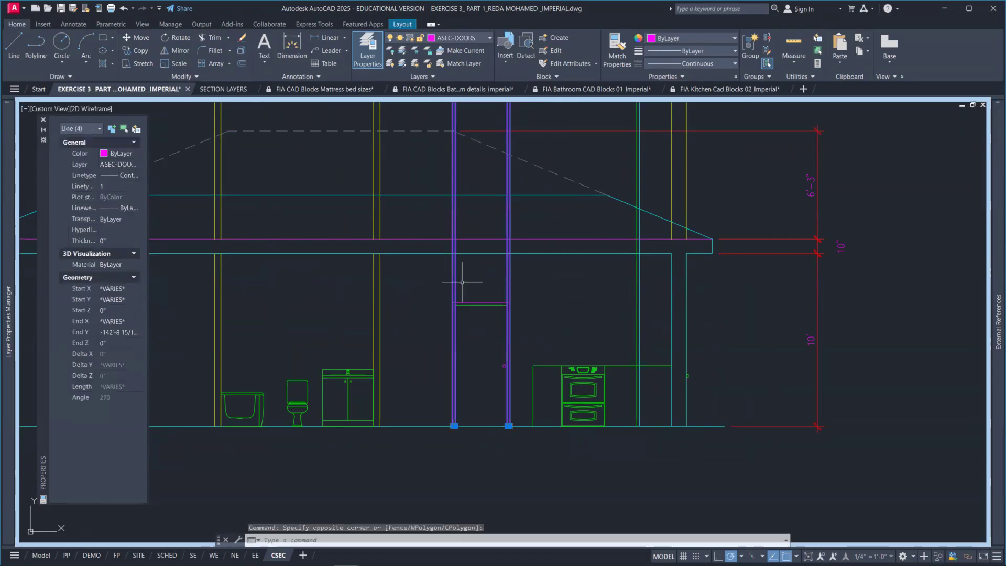
key(Delete)
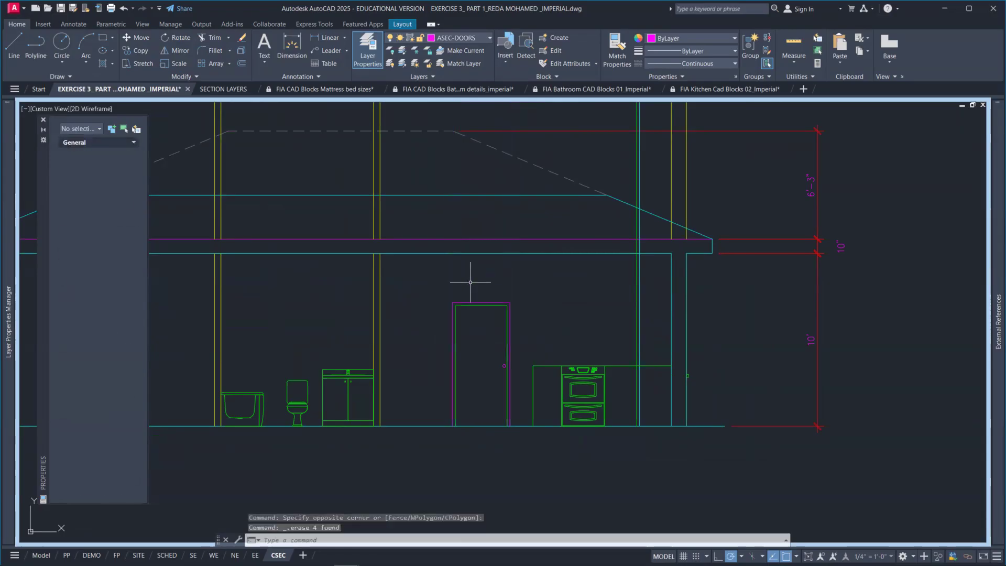
scroll(489, 339, down, 3)
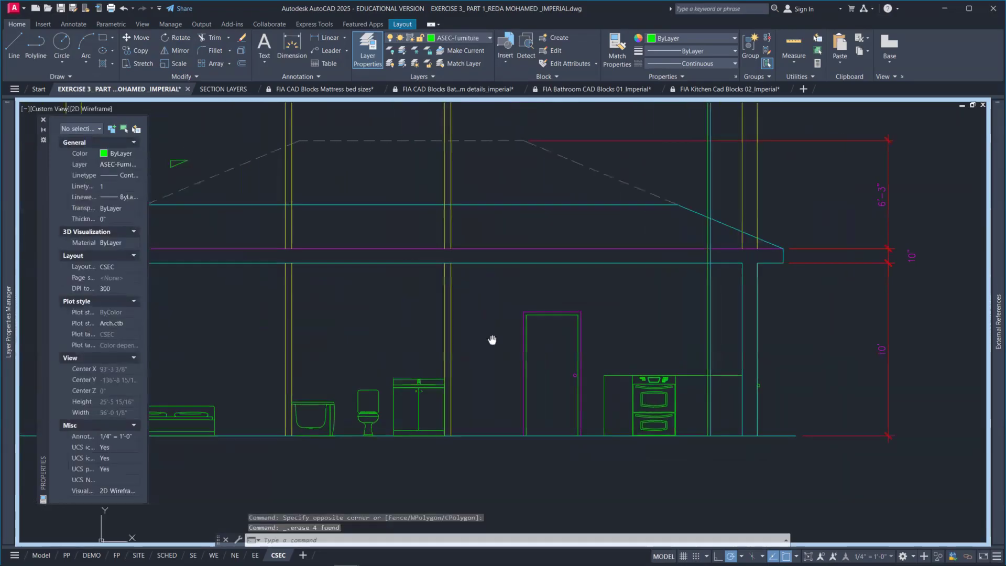
click(168, 356)
key(Delete)
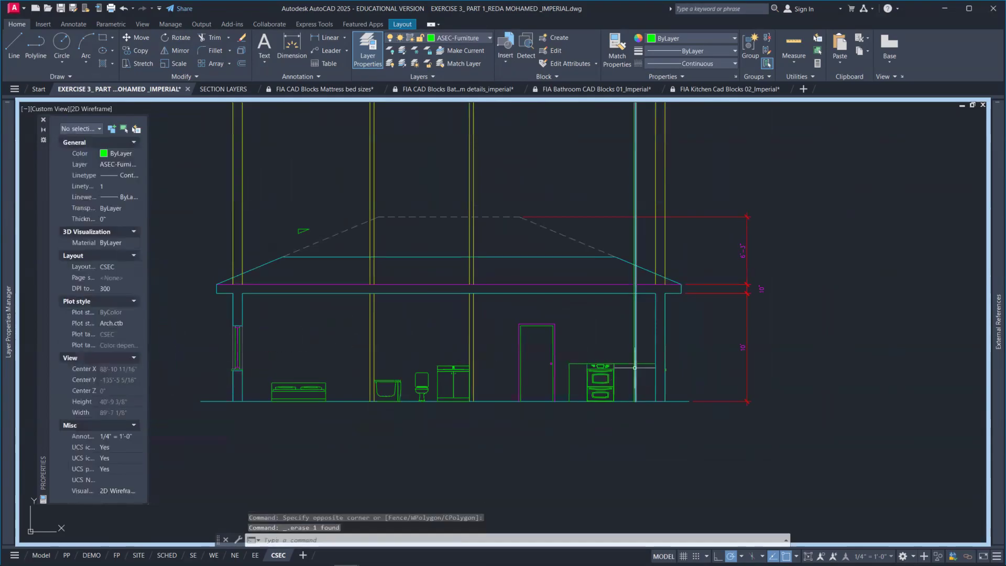
Step: Trim the green vertical line in the kitchen where it extends above the countertop
scroll(635, 375, up, 3)
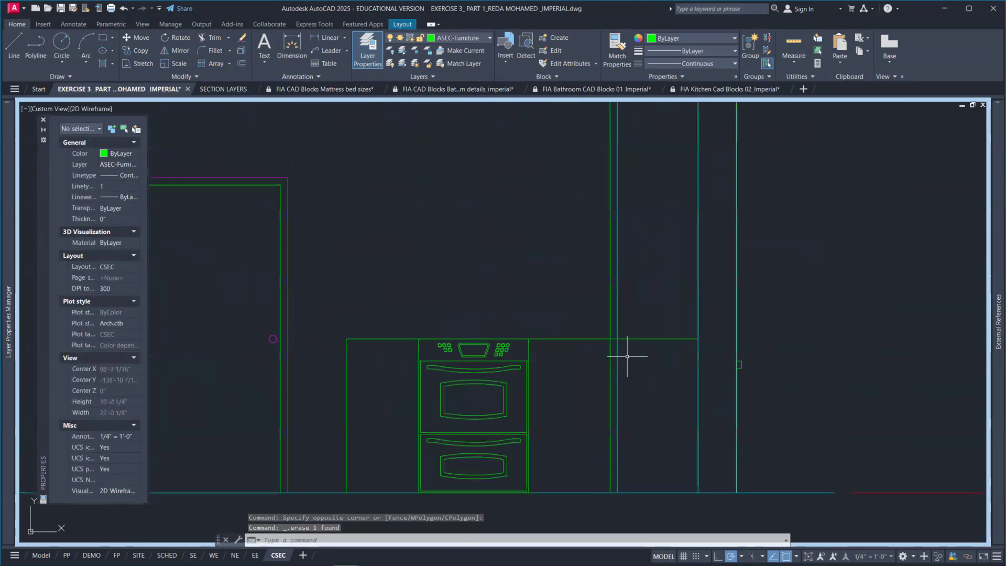
click(612, 318)
click(591, 313)
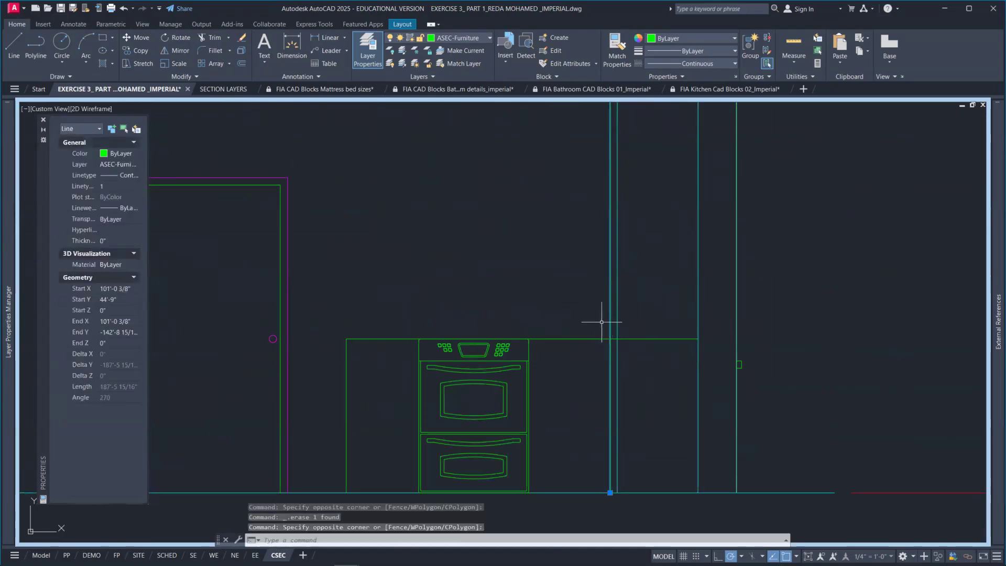
key(Escape)
key(Escape)
text(tr)
key(Return)
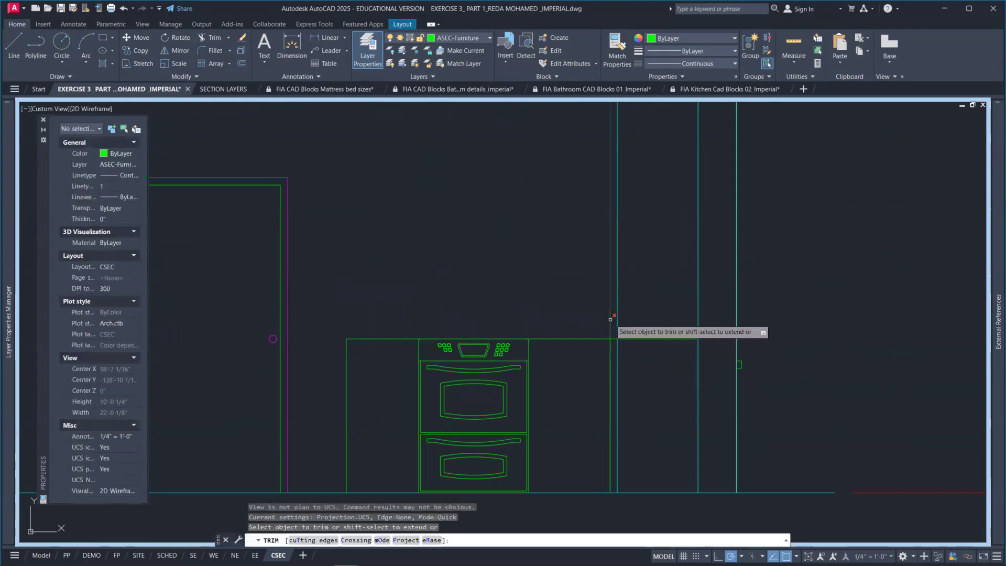
click(611, 319)
key(Return)
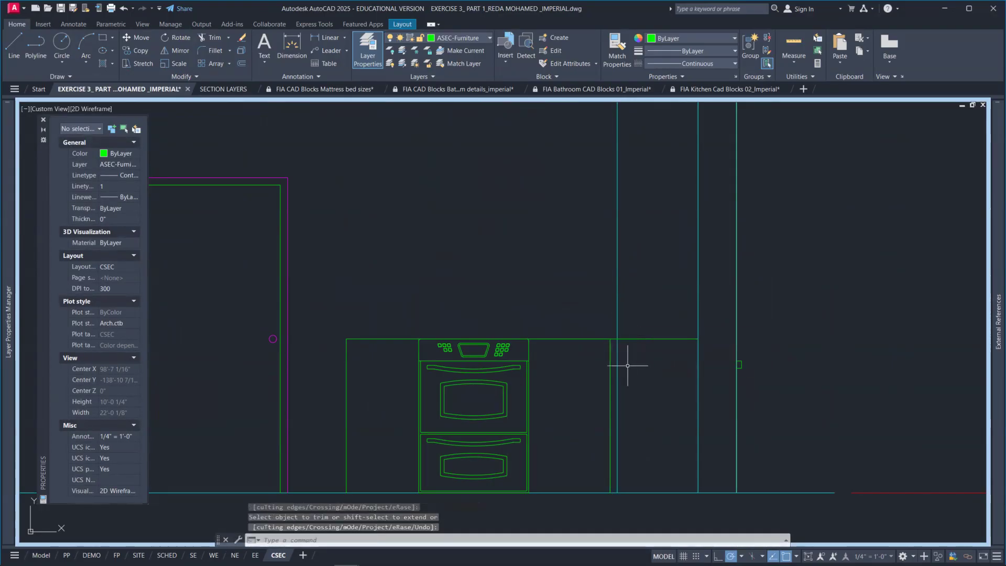
Step: Offset the countertop edge between the door and oven downward by 2", picking the distance from the bathroom vanity's countertop
middle_drag(579, 403, 582, 376)
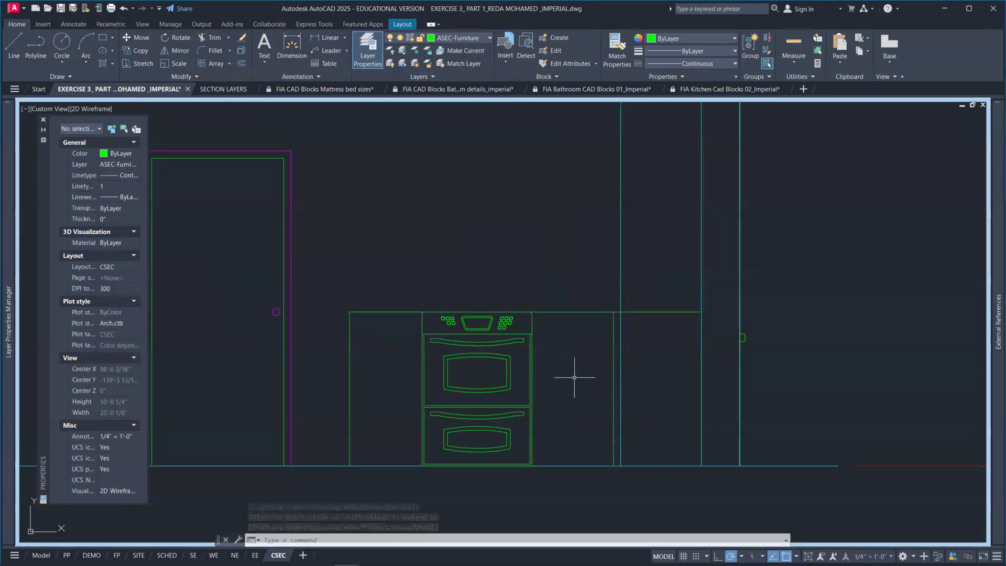
scroll(337, 330, down, 2)
scroll(266, 330, down, 2)
scroll(304, 320, up, 6)
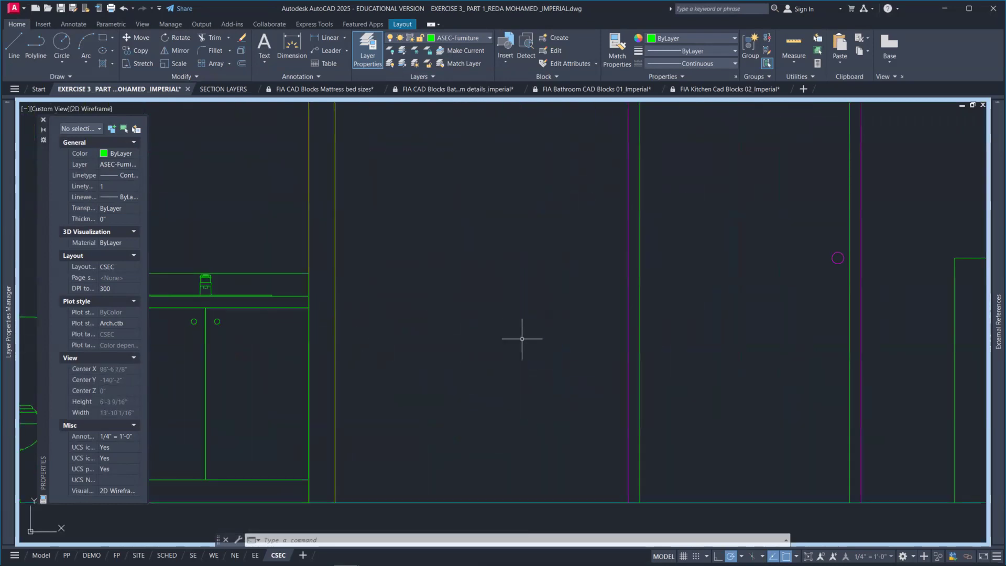
scroll(522, 338, down, 2)
text(o)
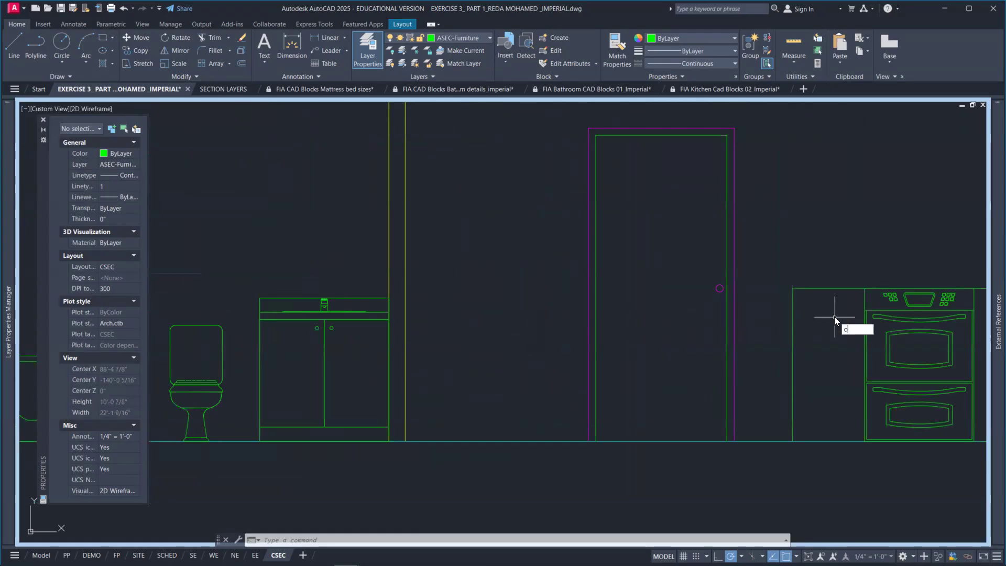
key(Return)
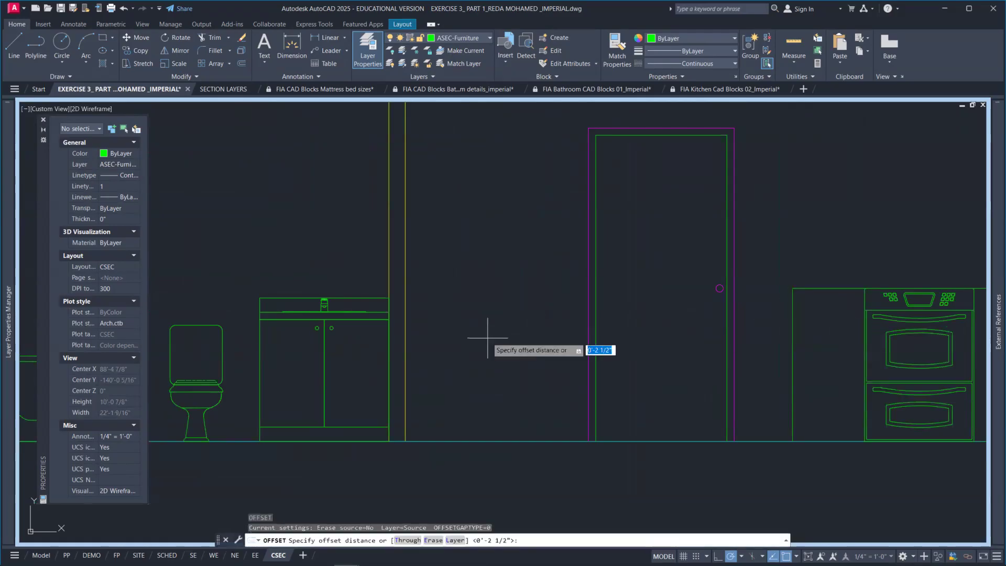
scroll(389, 310, up, 2)
scroll(389, 310, up, 4)
click(389, 315)
click(389, 335)
scroll(550, 344, down, 6)
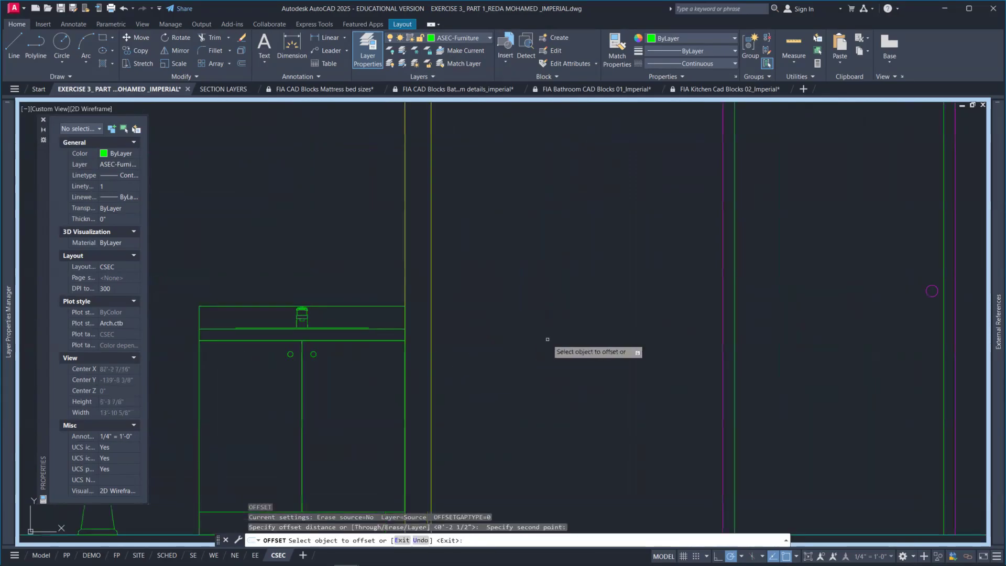
click(778, 317)
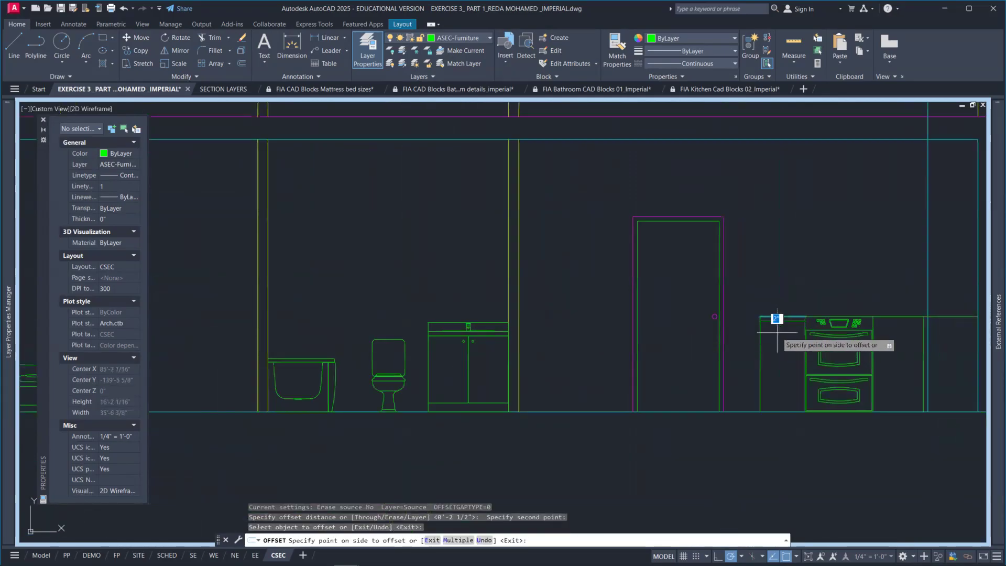
click(778, 336)
Step: Offset the countertop edge between the oven and the exterior wall downward by the same distance and finish offsetting
middle_drag(783, 344, 700, 337)
scroll(701, 338, down, 2)
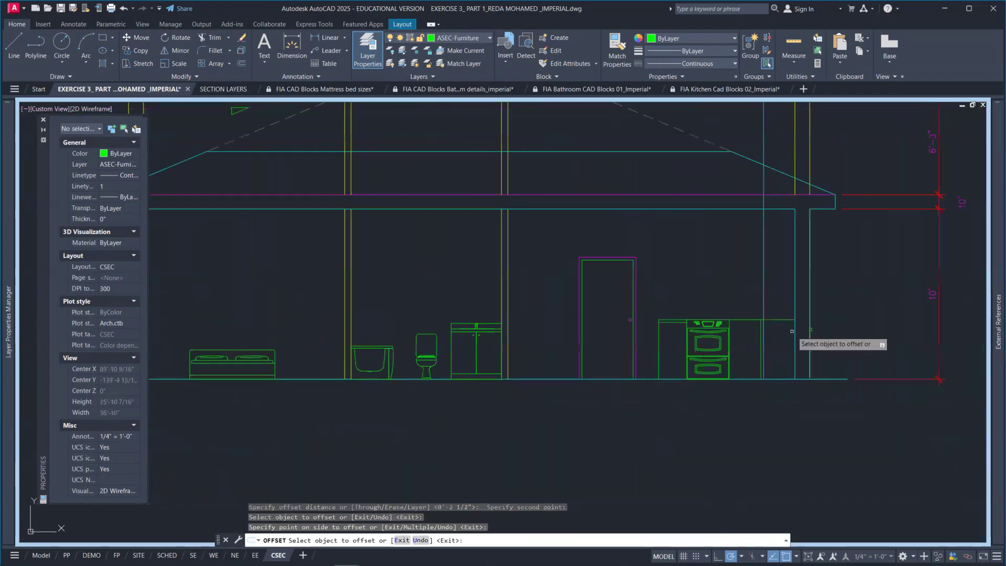
click(746, 320)
click(747, 326)
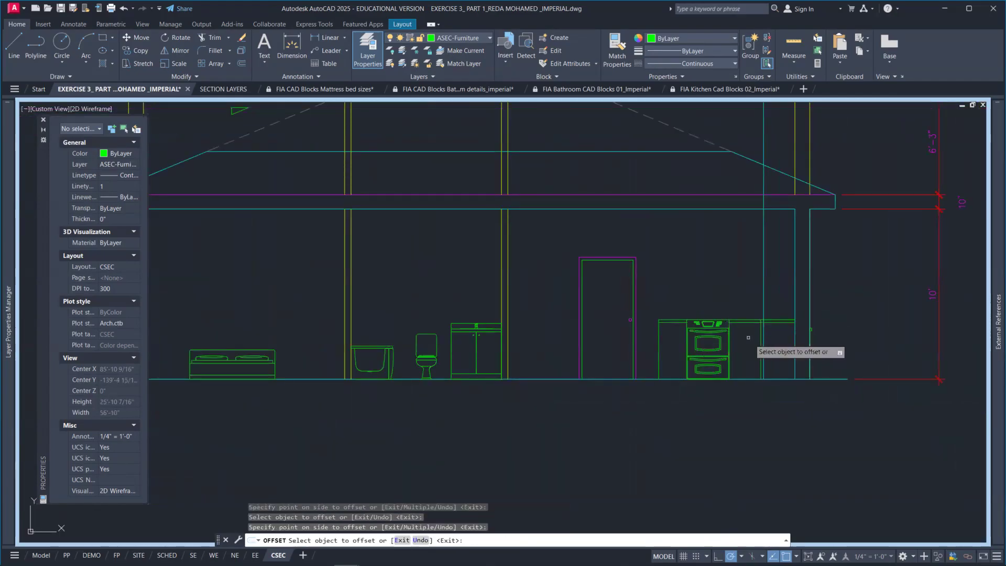
scroll(749, 331, up, 4)
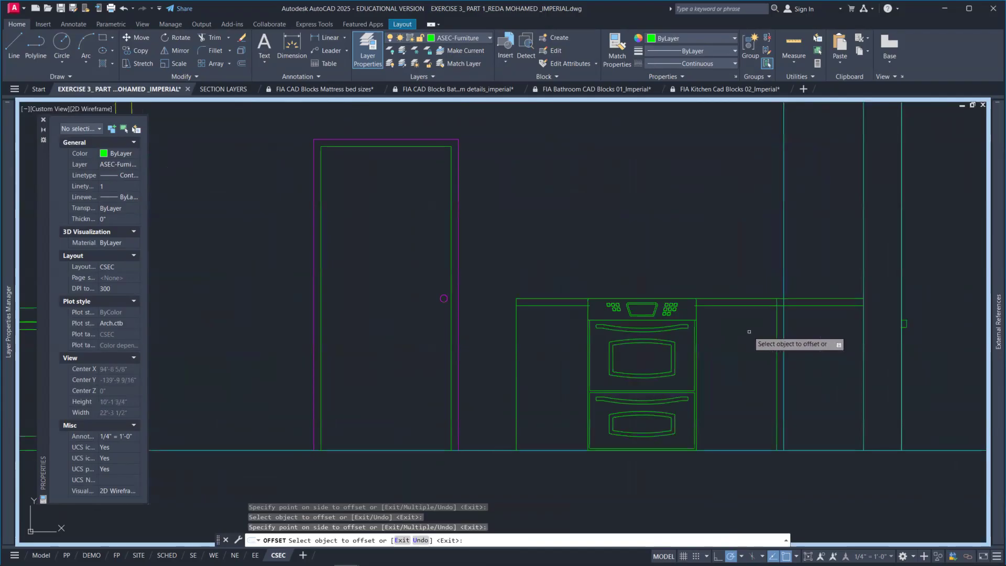
key(Escape)
Step: Trim the short end of the offset countertop line that overlaps the oven's side
scroll(597, 311, up, 6)
text(tr)
key(Return)
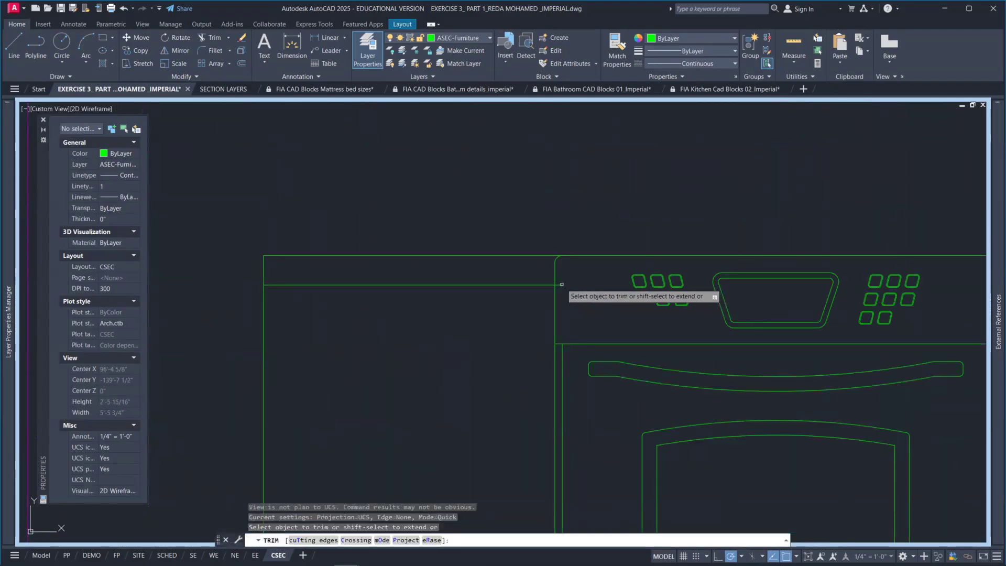
click(562, 284)
scroll(560, 287, down, 6)
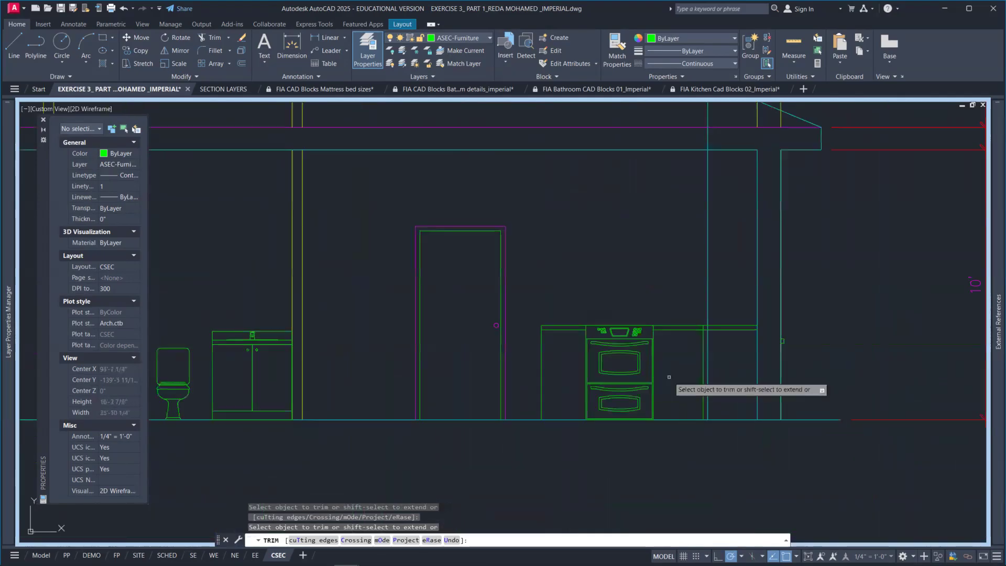
middle_drag(671, 378, 662, 377)
key(Escape)
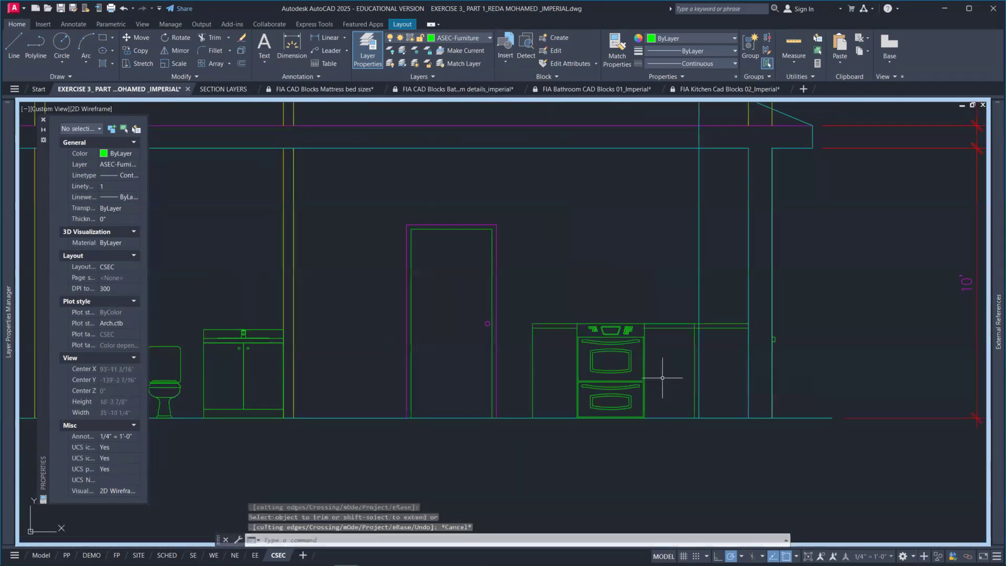
Step: Trim away the cyan vertical line crossing the kitchen below the ceiling
scroll(576, 366, down, 2)
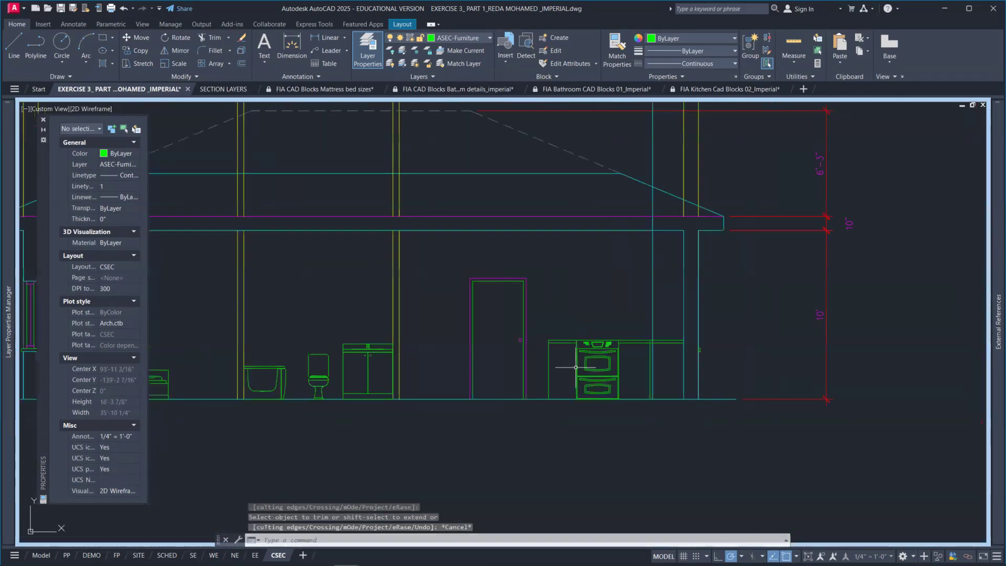
scroll(550, 335, down, 3)
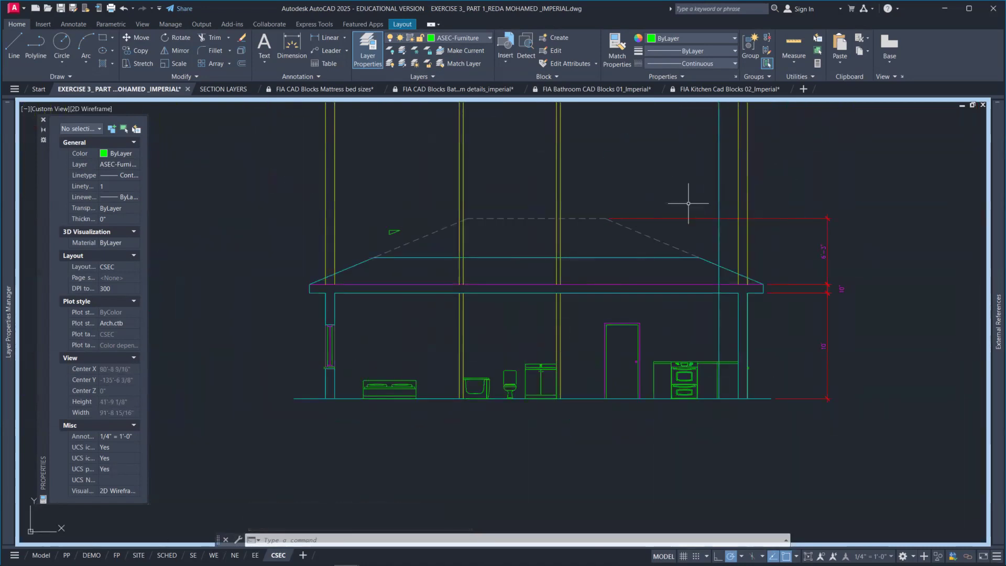
scroll(728, 313, up, 2)
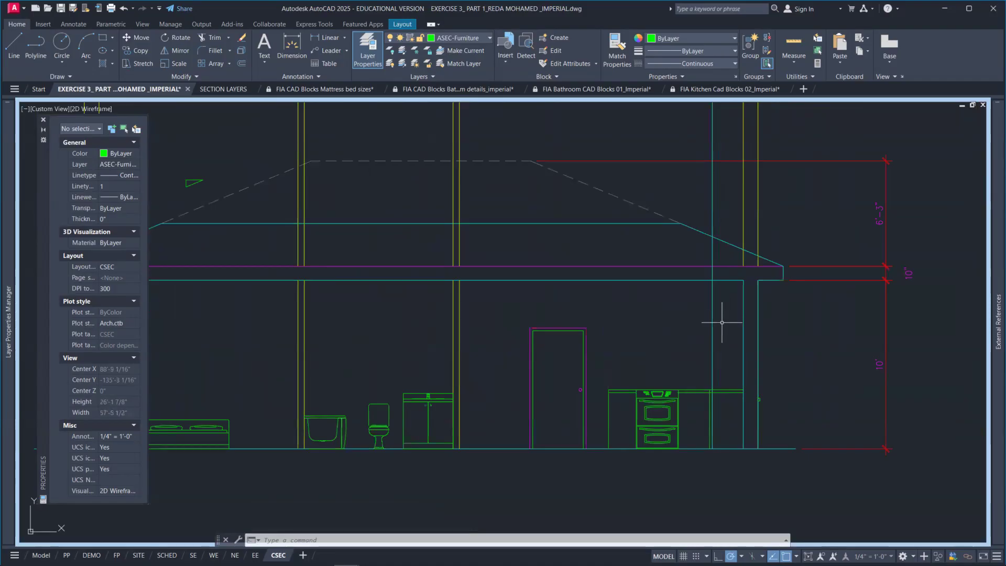
text(tr)
key(space)
drag(721, 322, 696, 312)
key(space)
Step: Erase all remaining vertical projection lines that extend above the roof of the section
scroll(697, 312, down, 4)
click(737, 207)
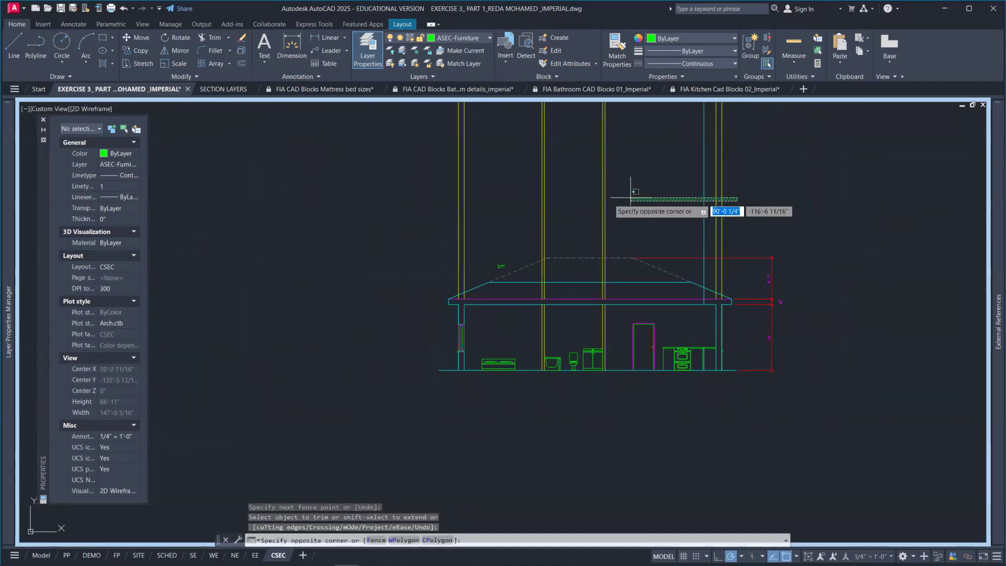
click(419, 192)
key(Delete)
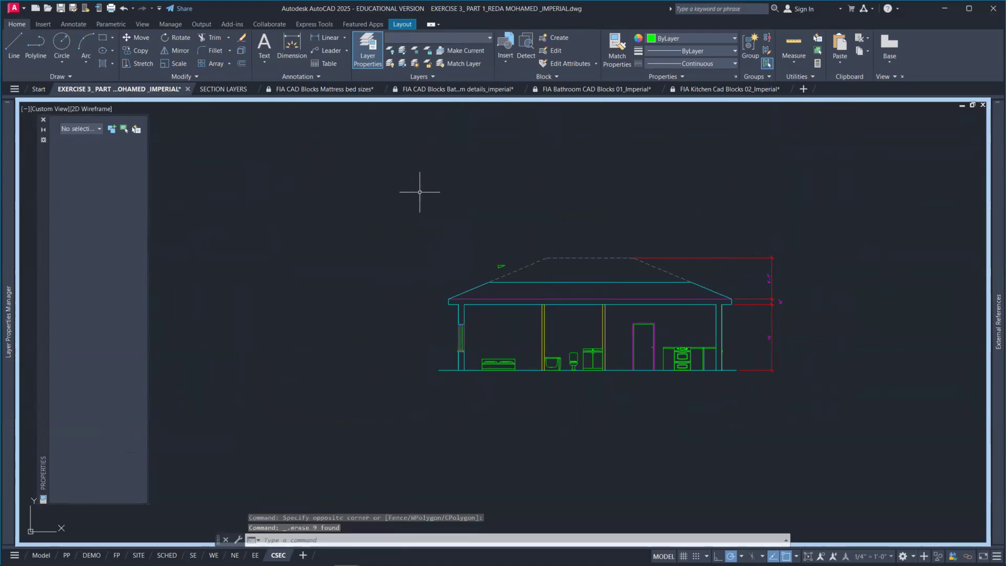
Step: Offset the ground line upward by 8'
scroll(629, 338, up, 2)
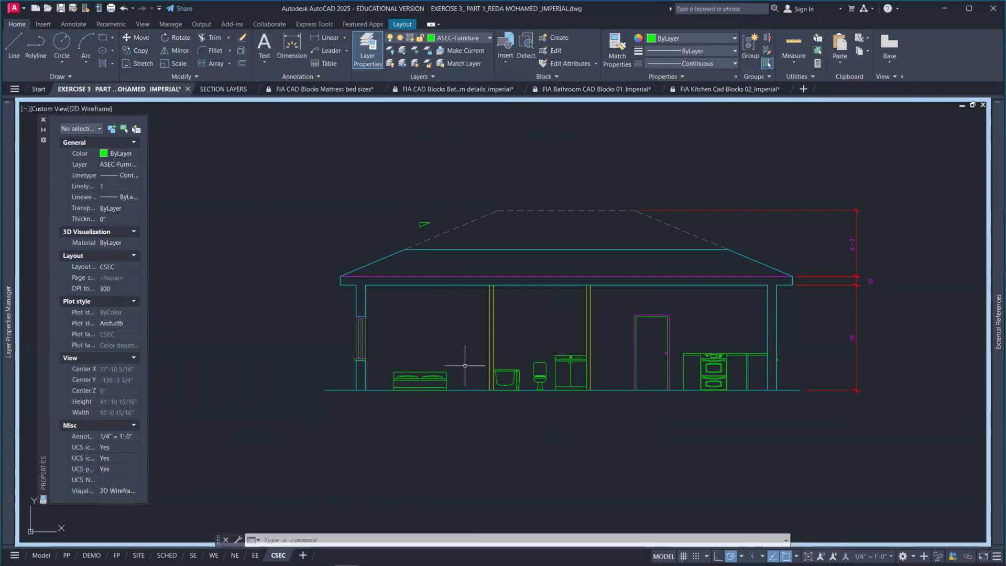
text(o)
key(Return)
text(8')
key(Return)
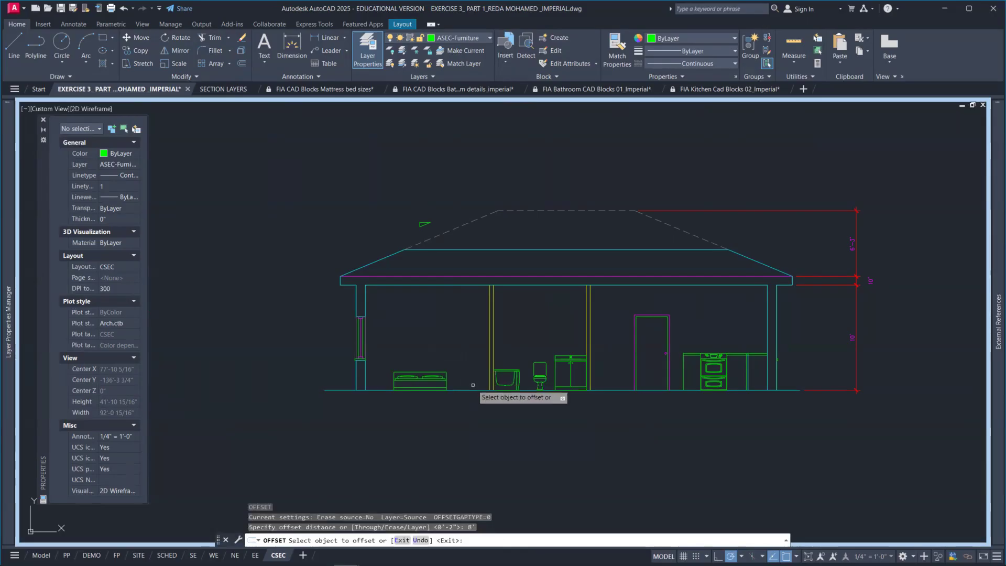
click(473, 390)
click(469, 357)
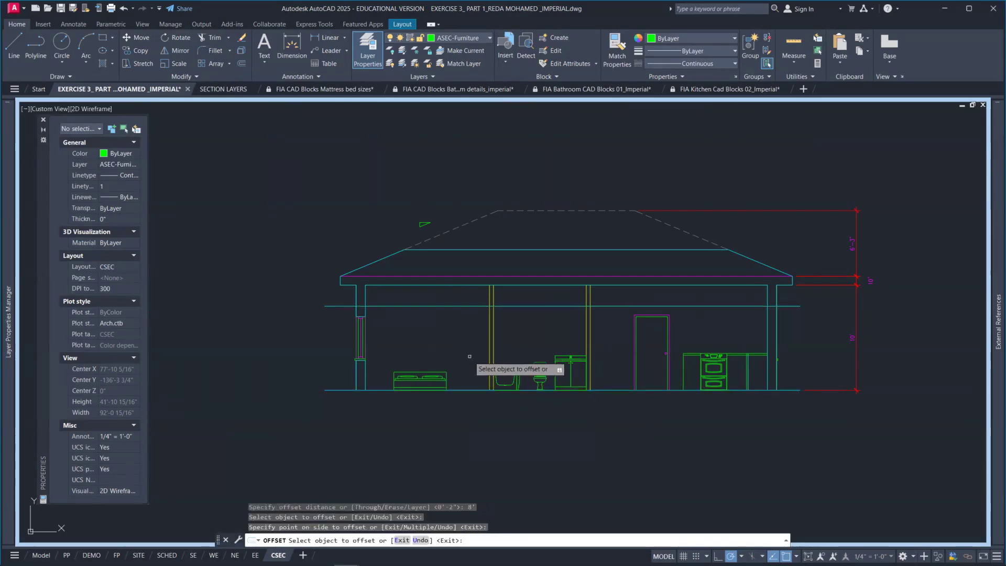
Step: Shorten the 8' height line at both ends so it stops at the inner faces of the exterior walls
key(Escape)
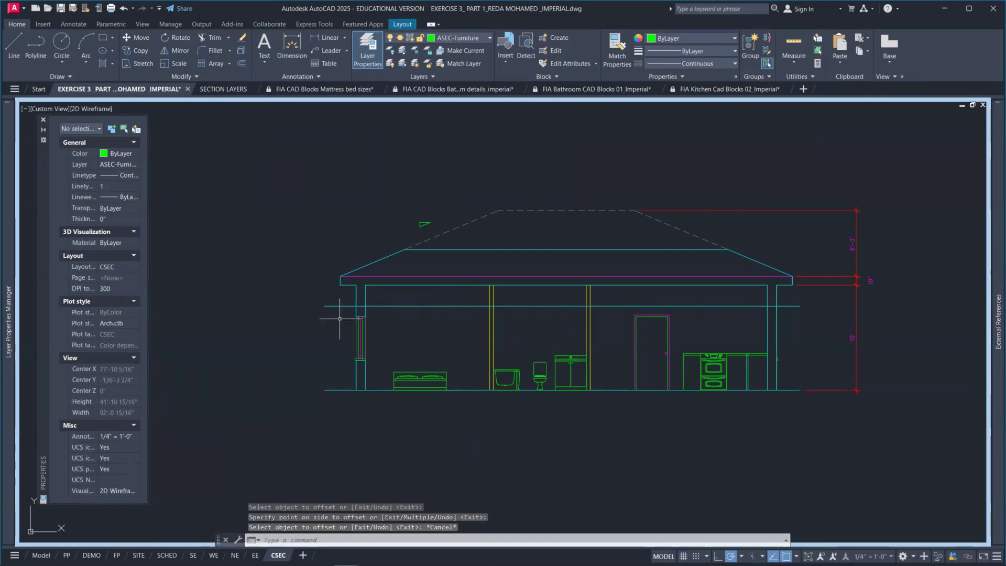
click(393, 305)
click(325, 305)
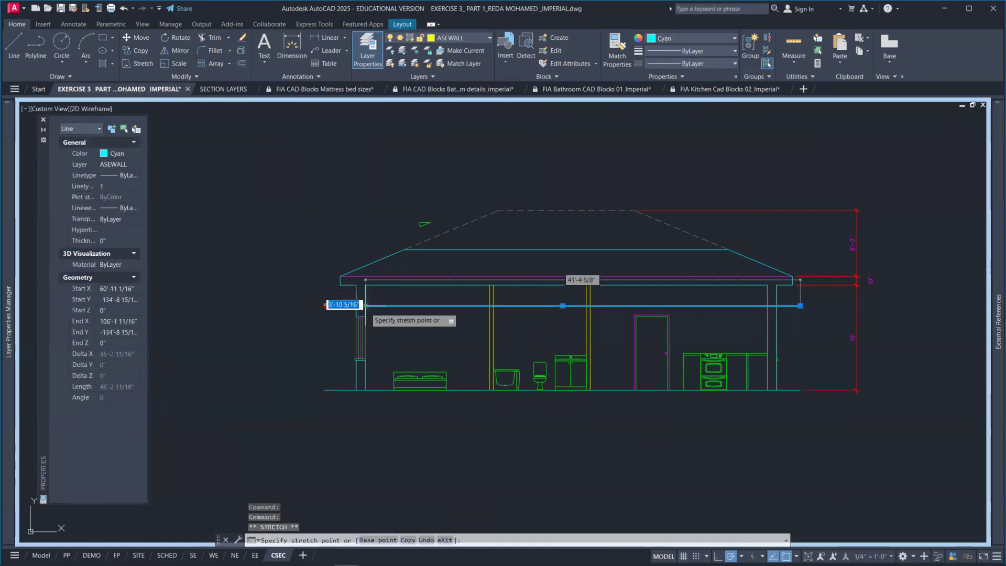
click(365, 305)
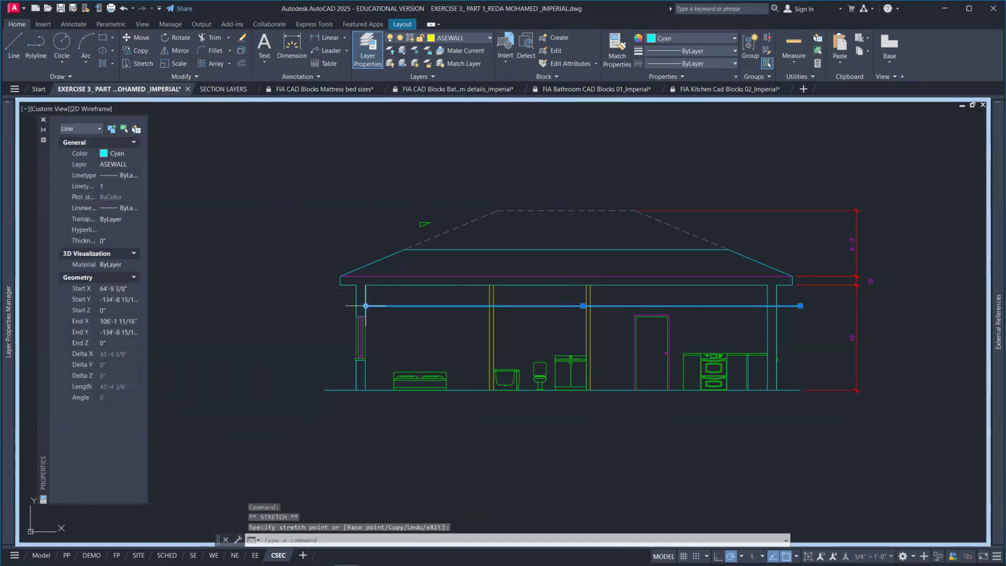
click(800, 305)
click(768, 306)
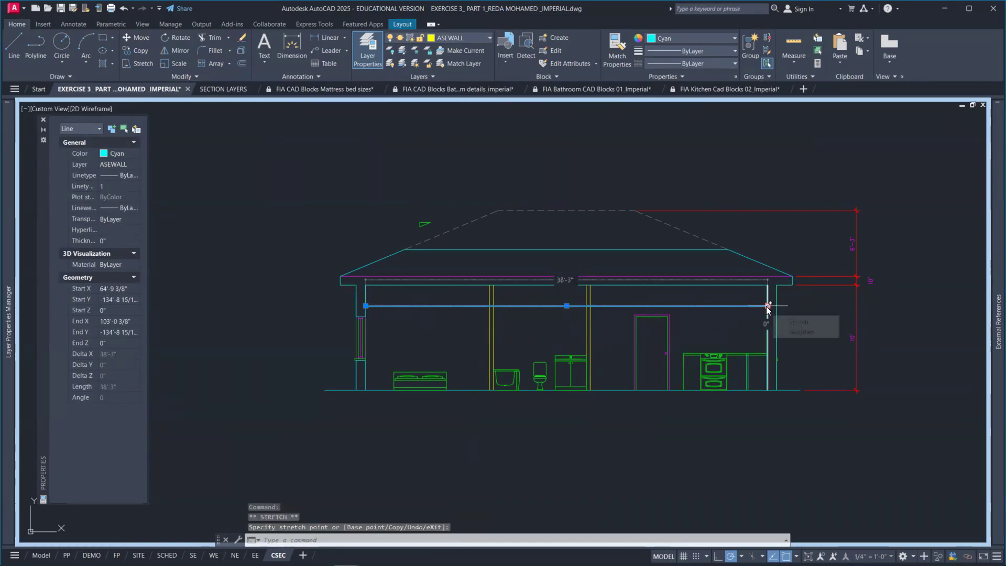
key(Escape)
Step: Trim off the parts of both bathroom partition walls that rise above the interior height line
scroll(569, 306, up, 2)
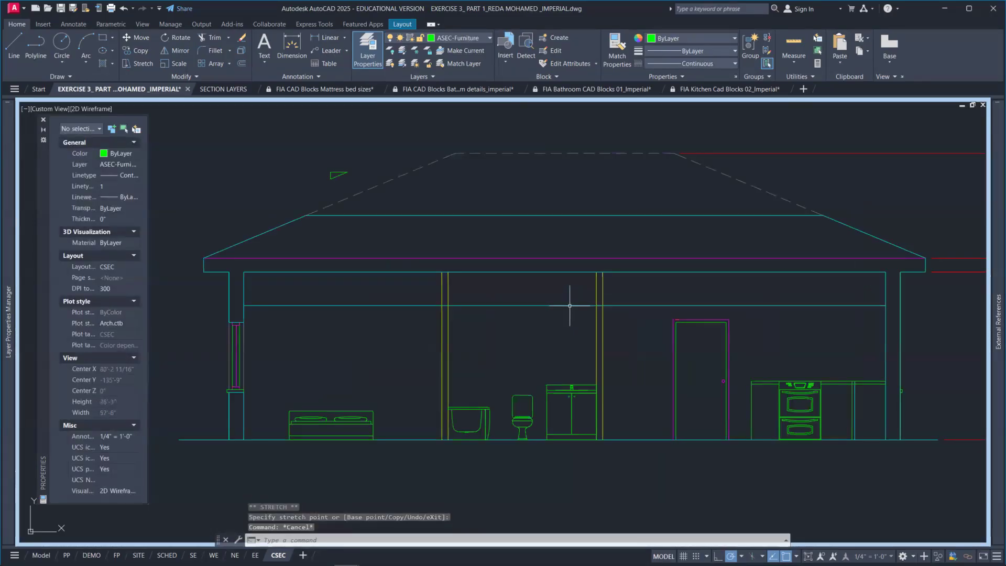
text(tr)
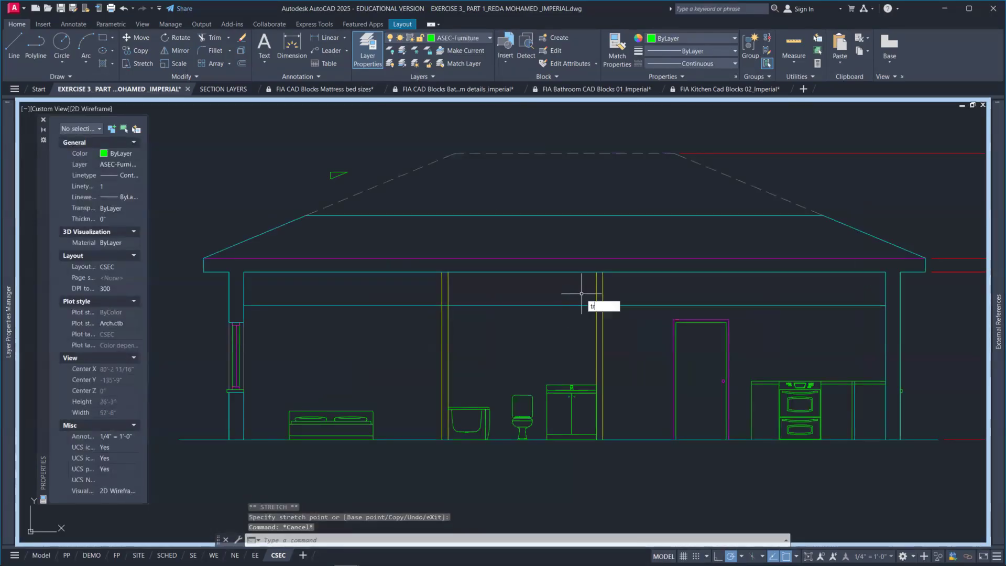
key(Return)
drag(631, 290, 404, 285)
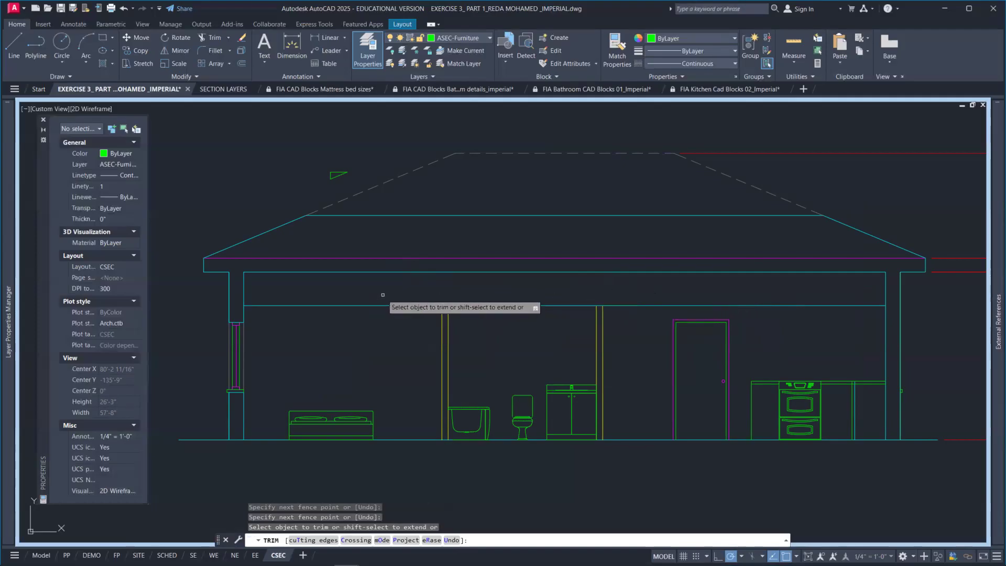
key(Escape)
Step: Put the interior height line on the ASEC-ROOF layer and set its color to ByLayer
click(390, 308)
click(382, 296)
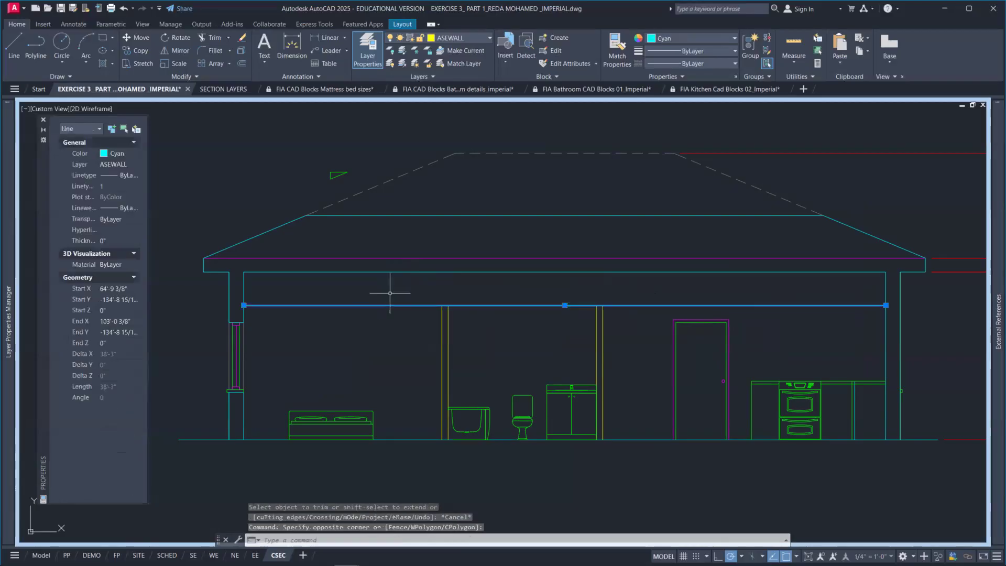
click(704, 38)
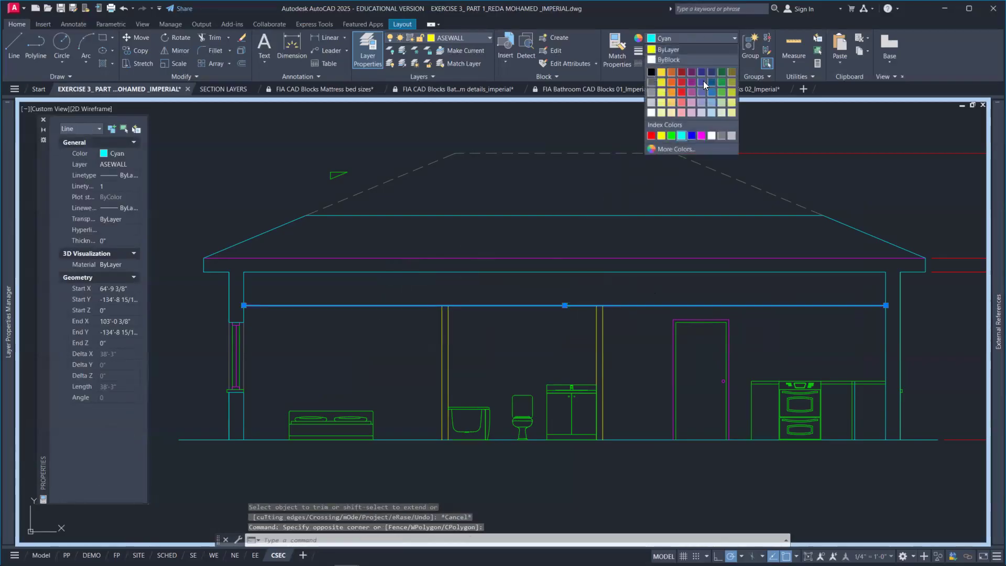
click(661, 136)
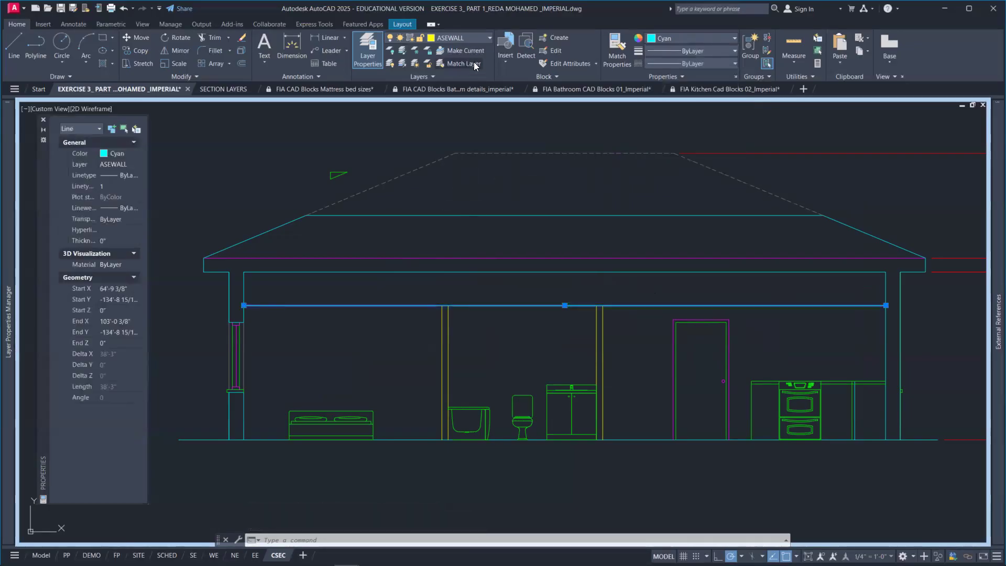
click(488, 37)
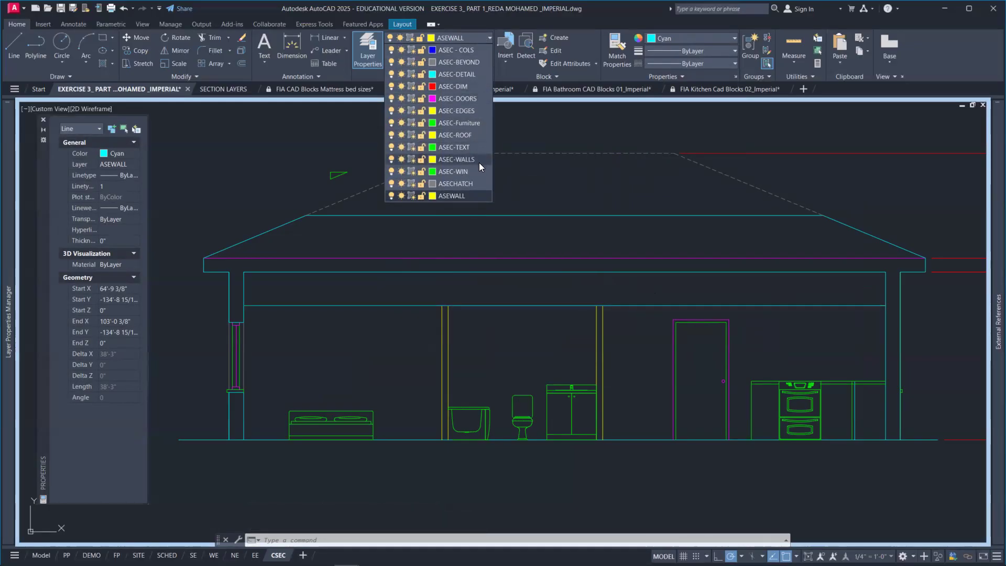
click(471, 135)
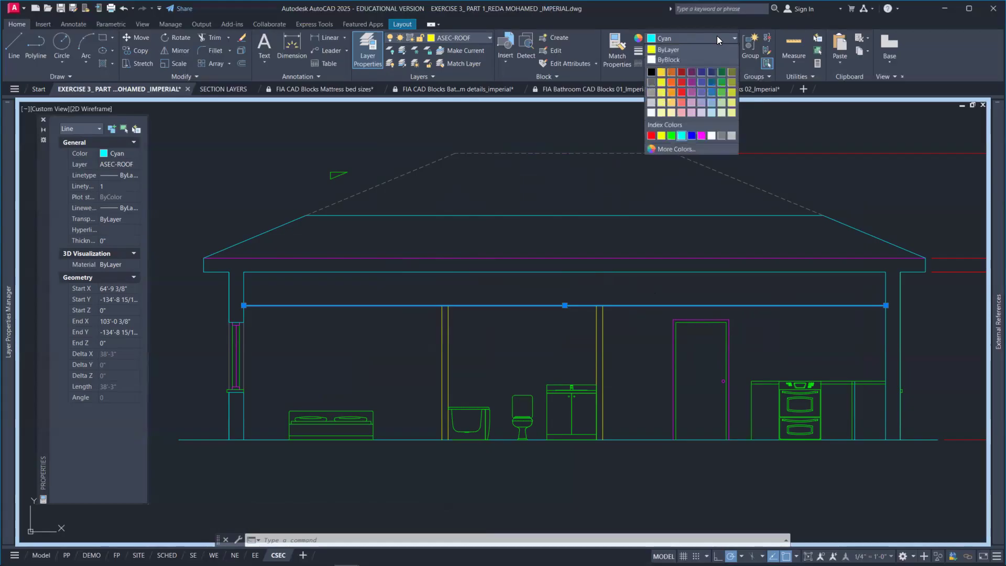
click(661, 135)
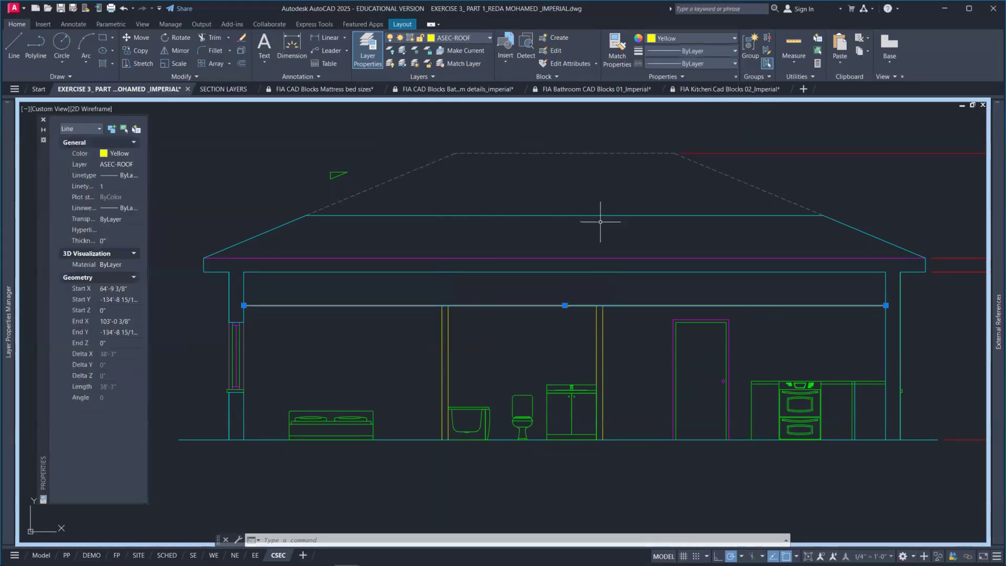
click(705, 38)
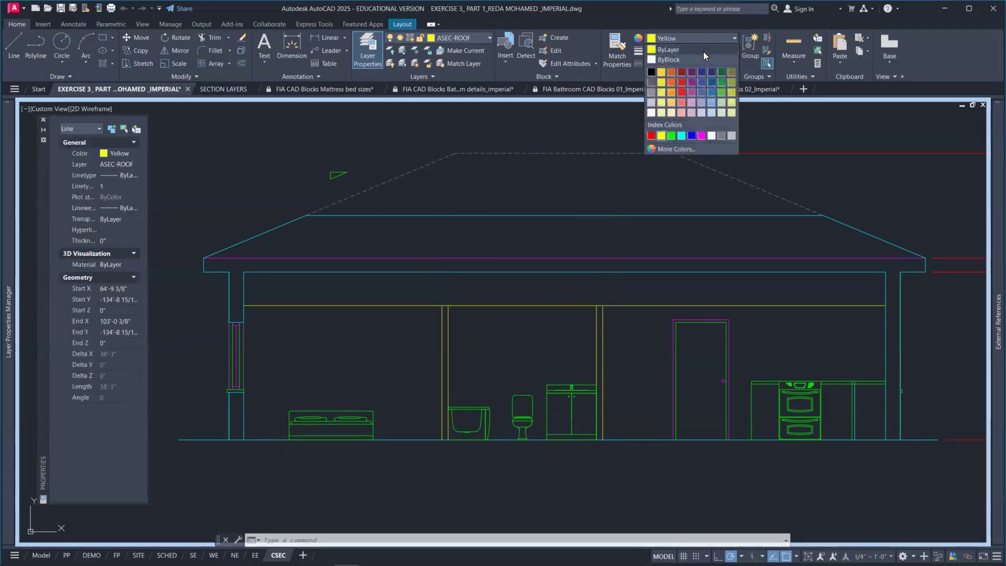
key(Escape)
click(489, 268)
key(Escape)
Step: Offset the interior height line upward by 1"
scroll(402, 330, up, 2)
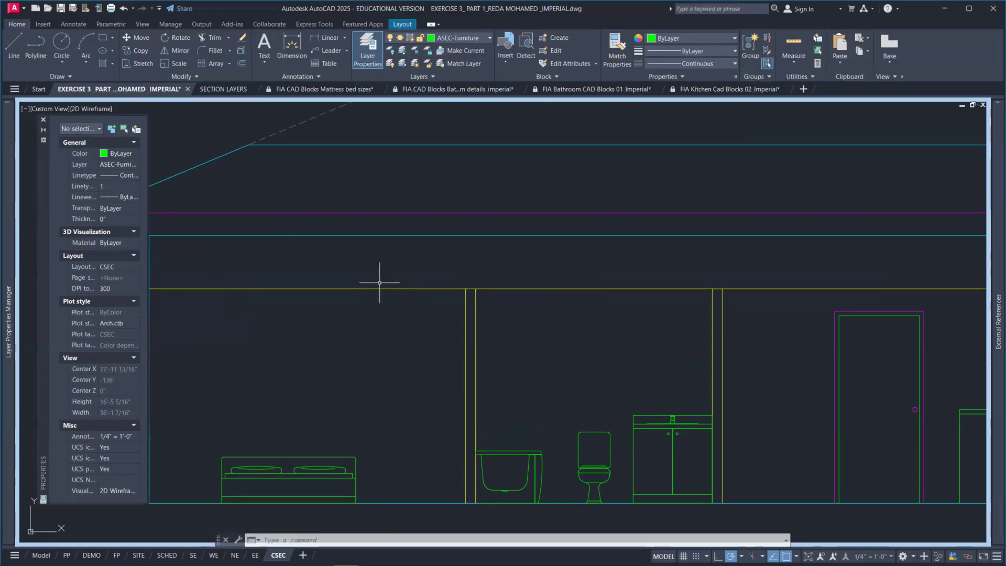
text(o)
key(Return)
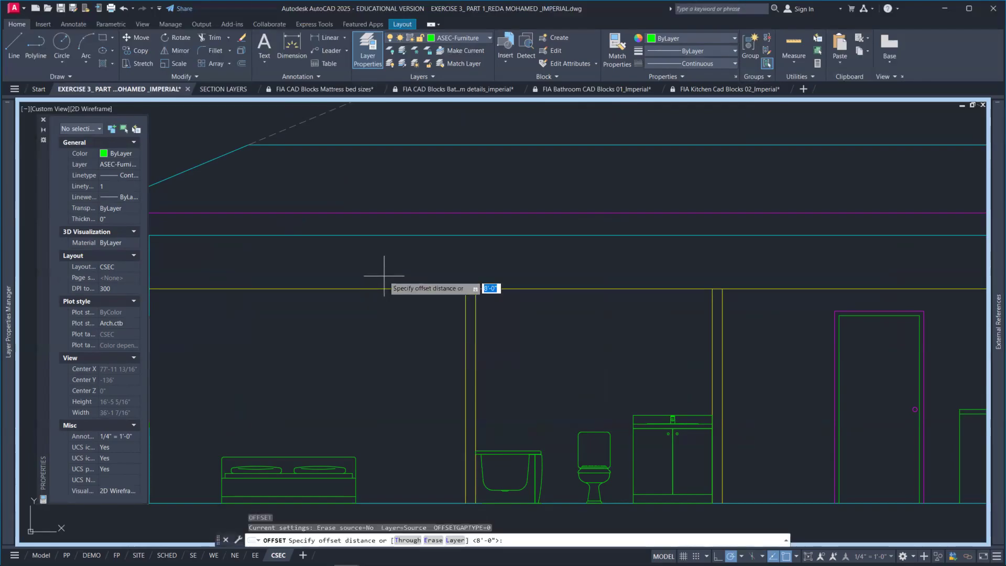
text(1)
key(Return)
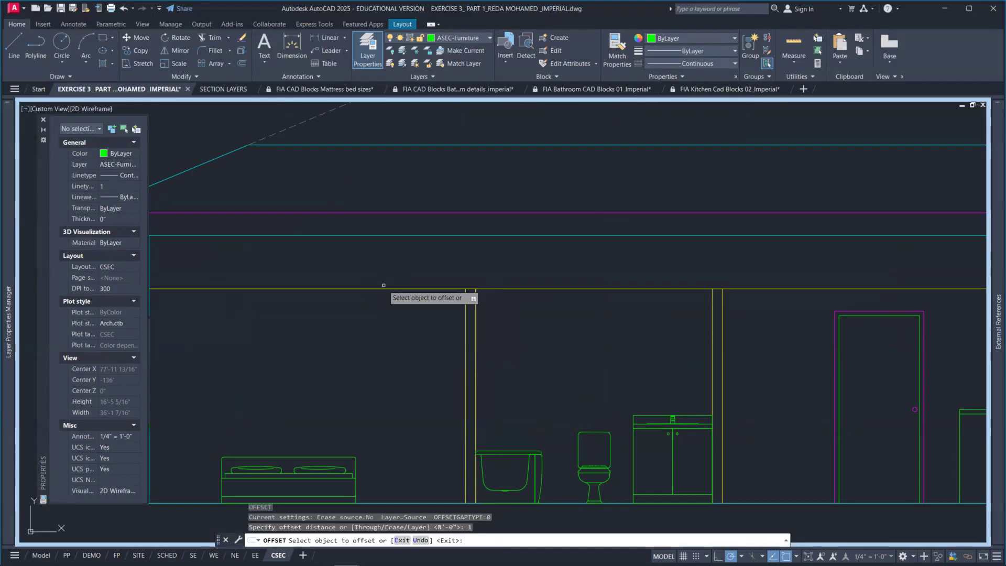
click(389, 287)
click(392, 290)
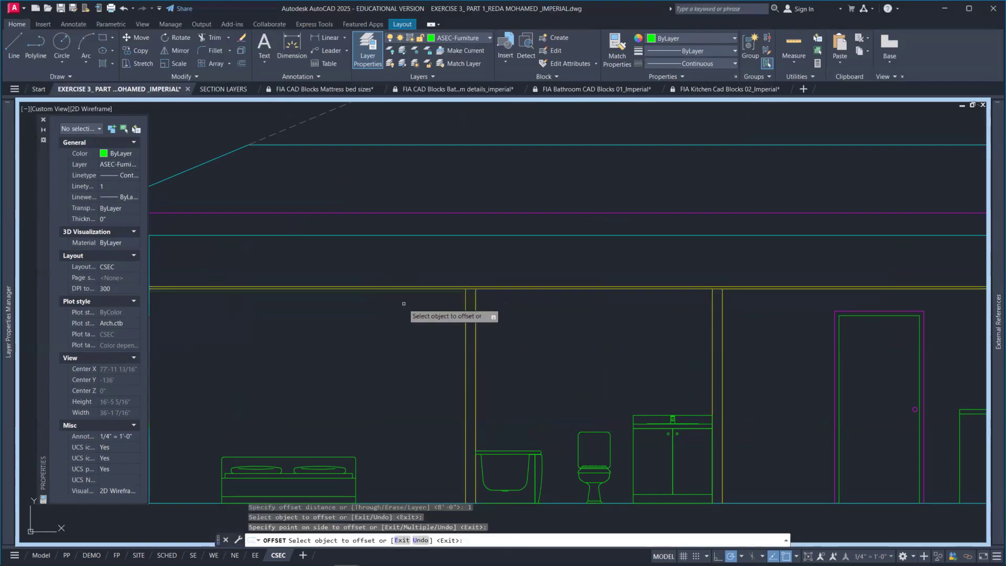
scroll(401, 306, up, 2)
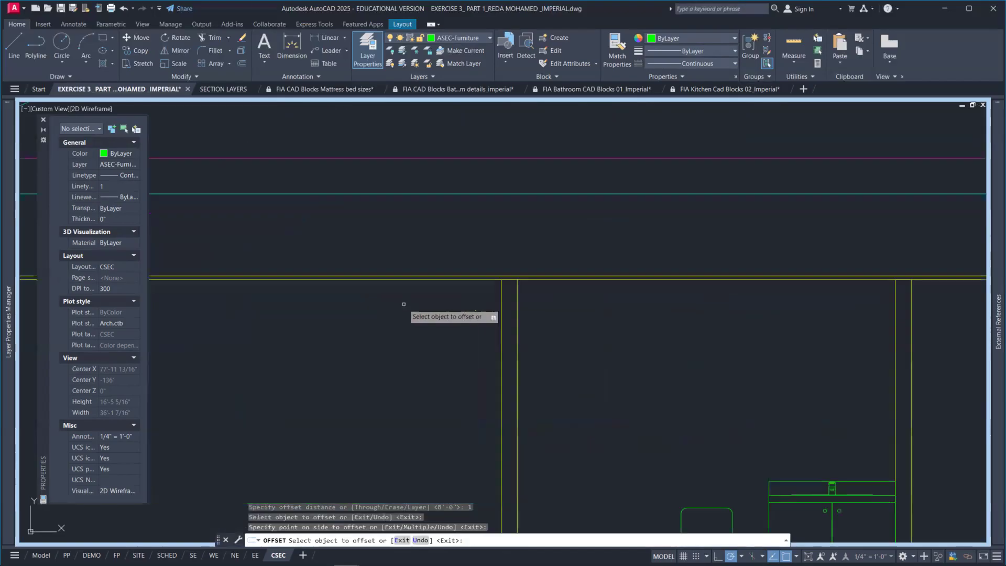
key(Return)
Step: Set the color of the upper offset ceiling line to Color 8
click(398, 275)
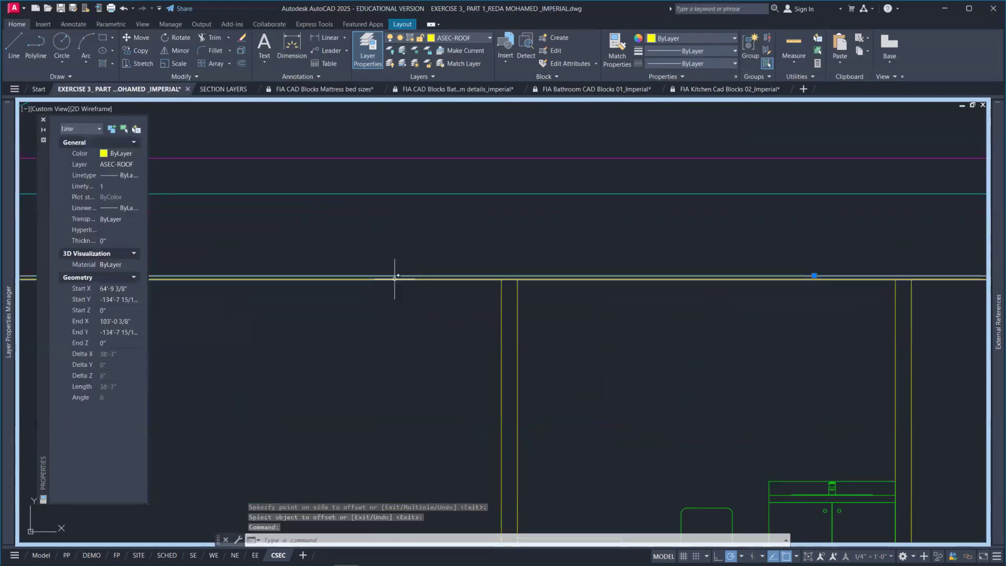
click(711, 40)
click(721, 136)
scroll(607, 238, down, 2)
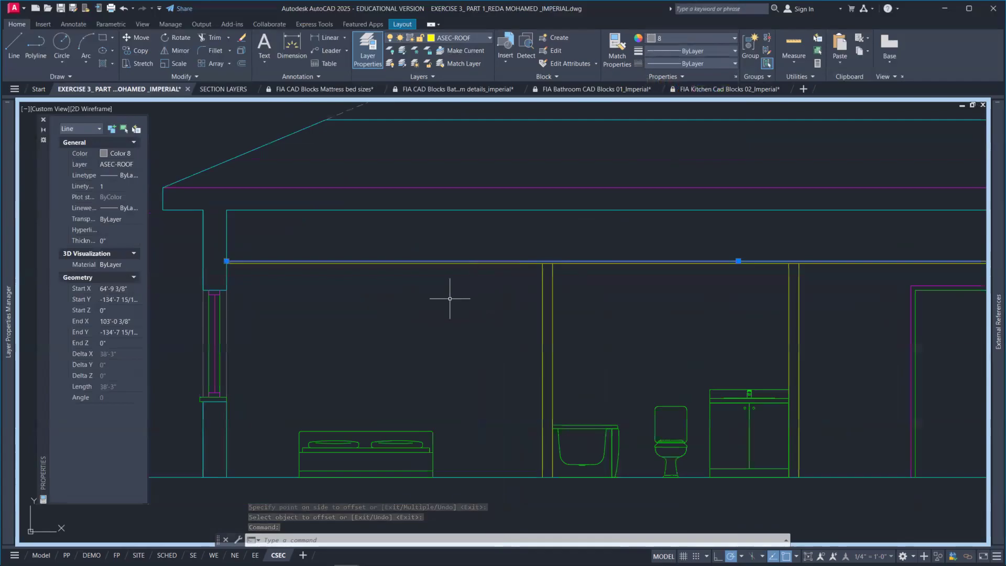
key(Escape)
scroll(456, 304, down, 2)
middle_drag(554, 272, 461, 276)
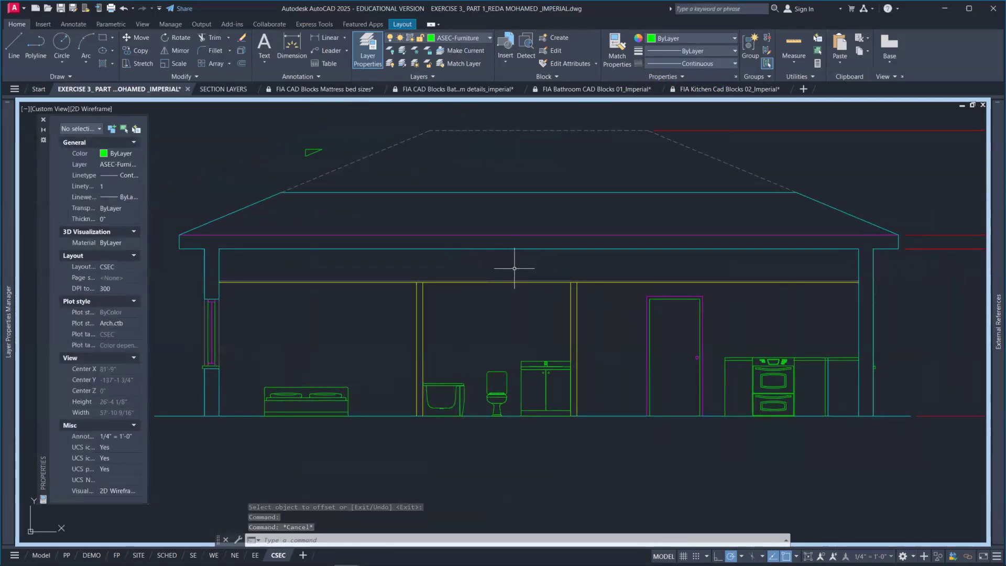
Step: Switch to the browser and look over the Kitchen Sinks Bundle download page on freecads.com, then return to AutoCAD
key(alt+Tab)
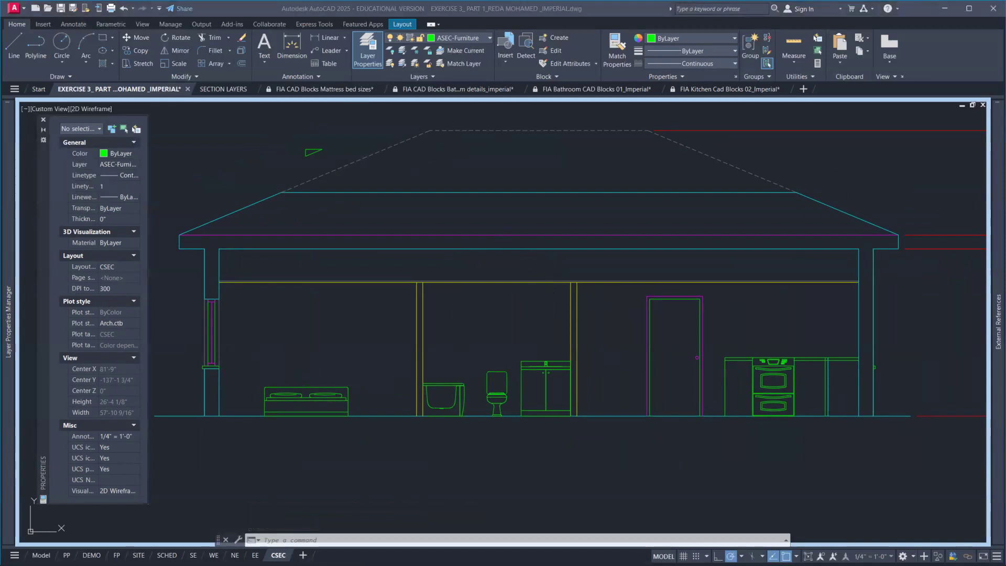
key(alt+Tab)
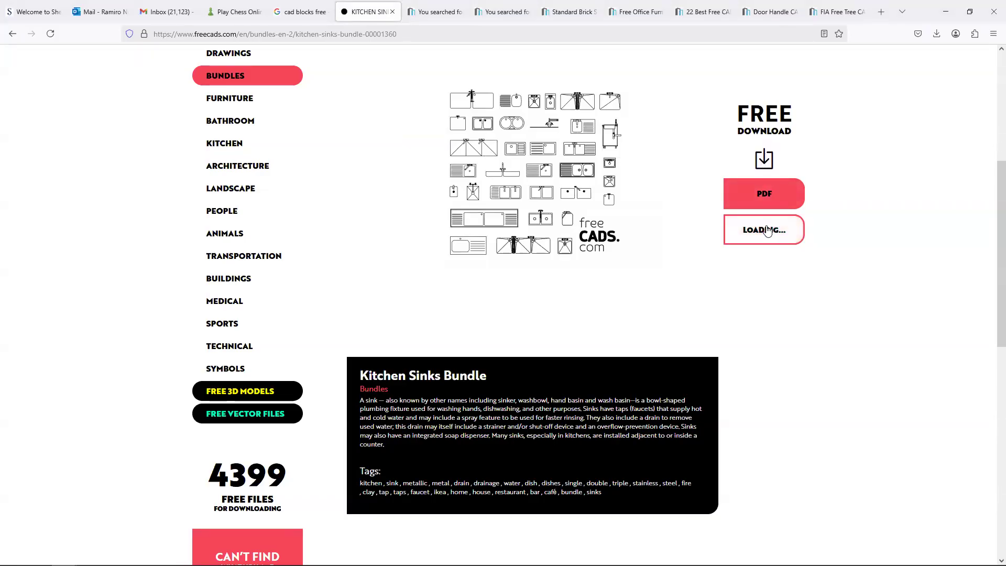
scroll(768, 236, down, 5)
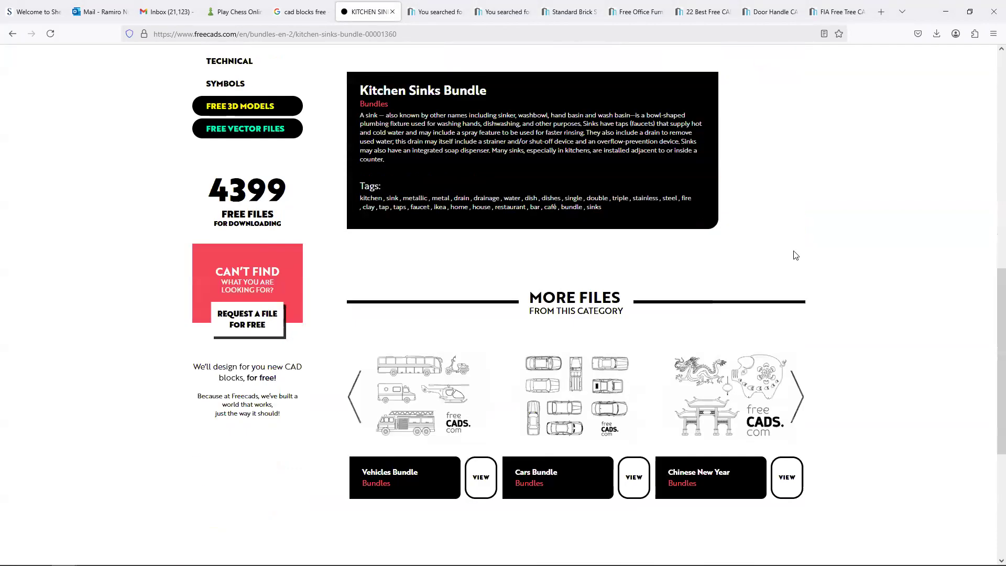
scroll(792, 253, up, 10)
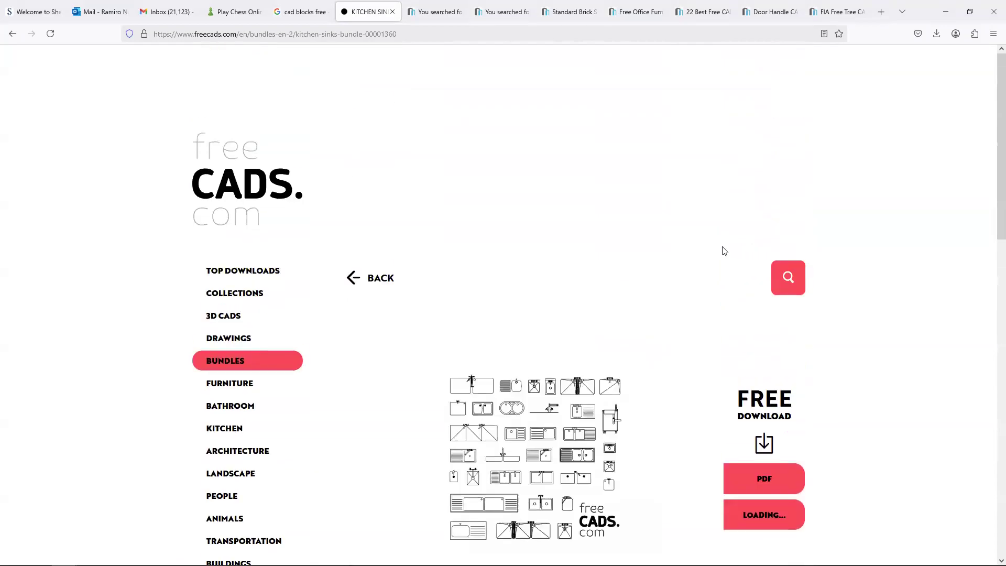
scroll(733, 251, down, 5)
scroll(732, 251, up, 5)
scroll(648, 255, down, 15)
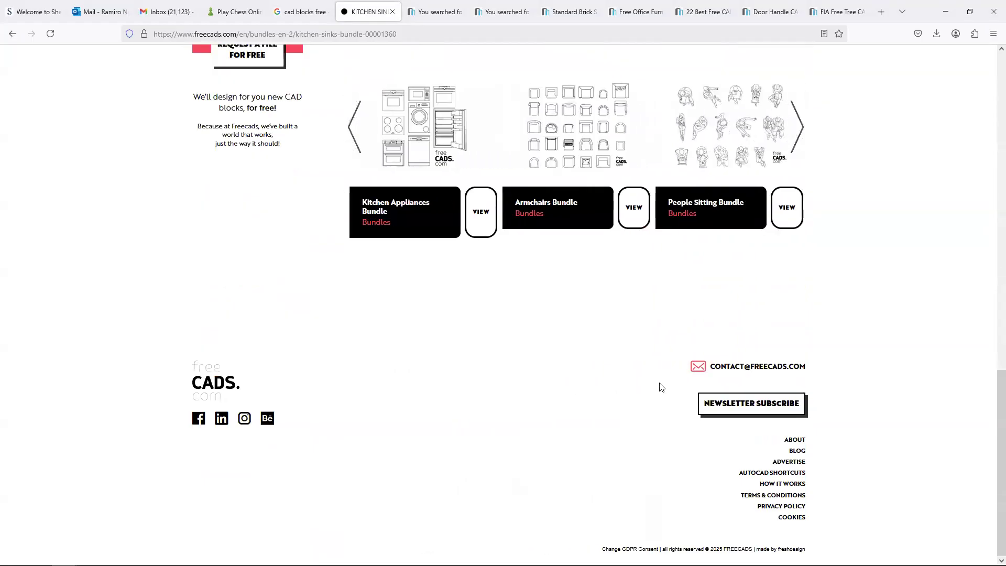
scroll(740, 381, up, 15)
scroll(693, 420, down, 5)
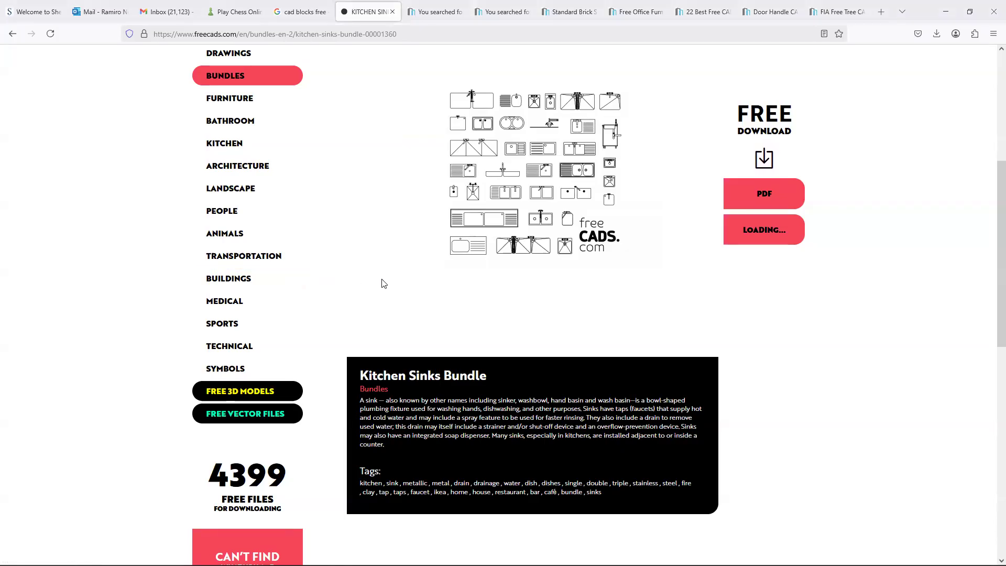
key(alt+Tab)
Step: Draw a 2" by 10" upright rectangle just below the cyan horizontal roof line, near mid-span of the section
mouse_move(418, 310)
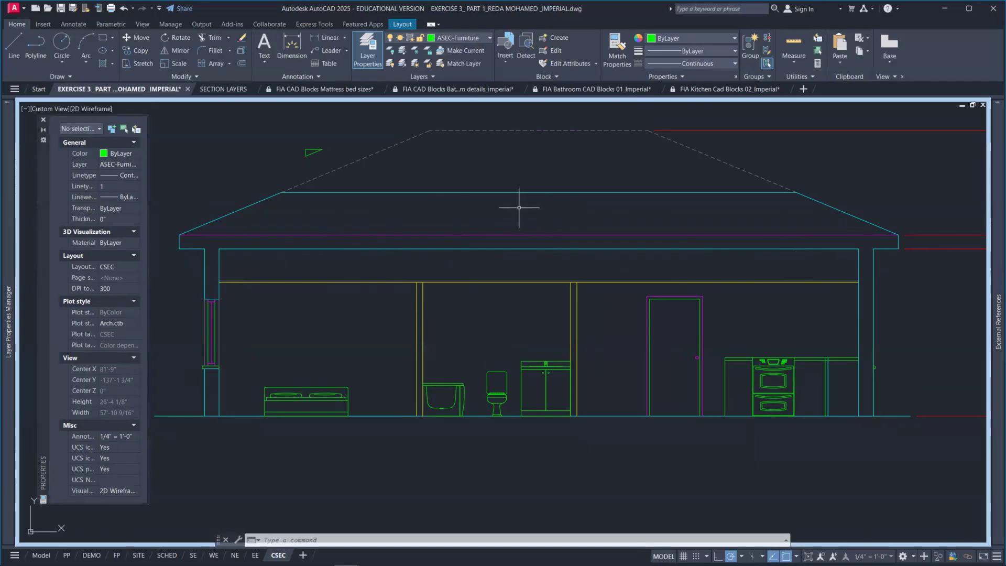
scroll(518, 207, up, 2)
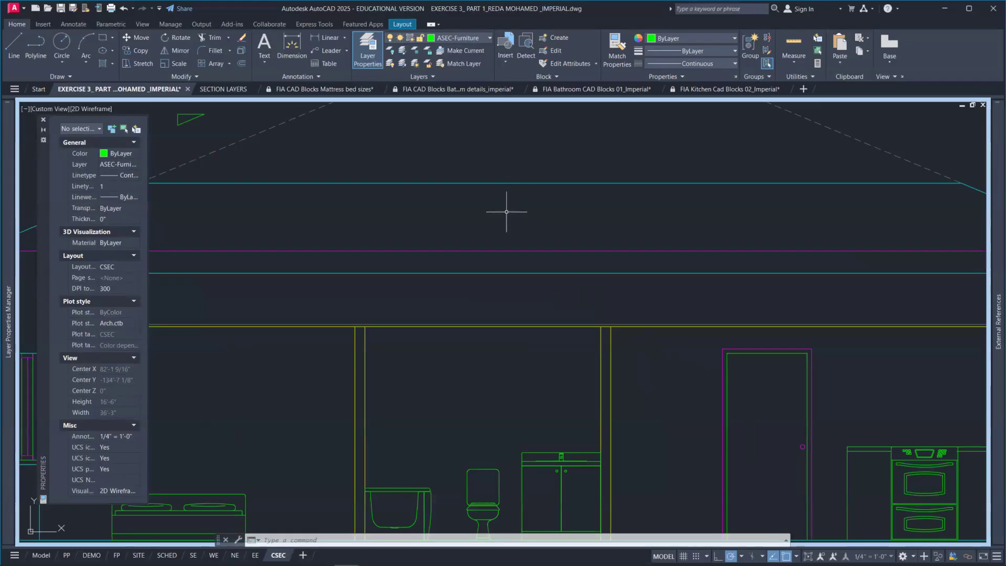
scroll(505, 210, down, 2)
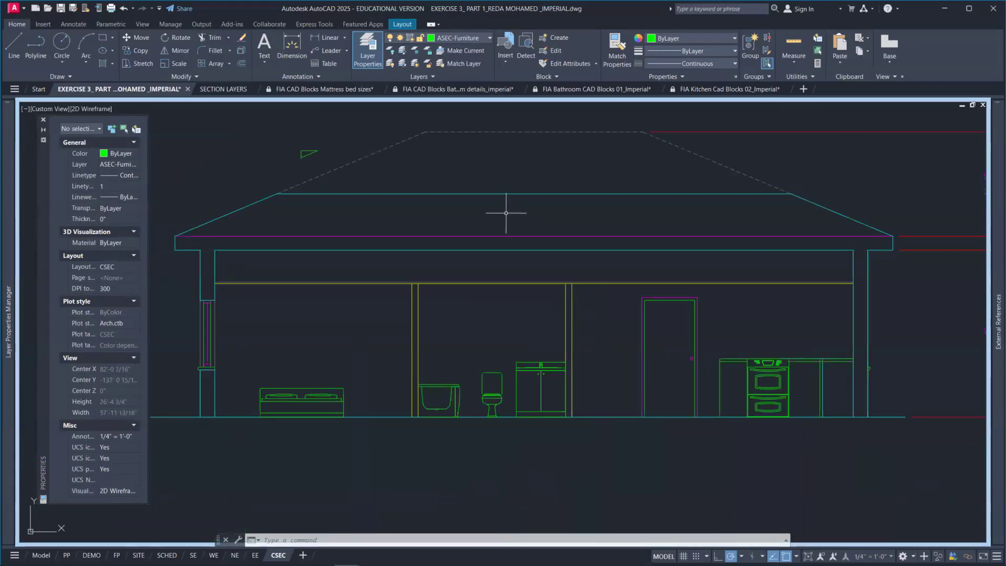
text(rec)
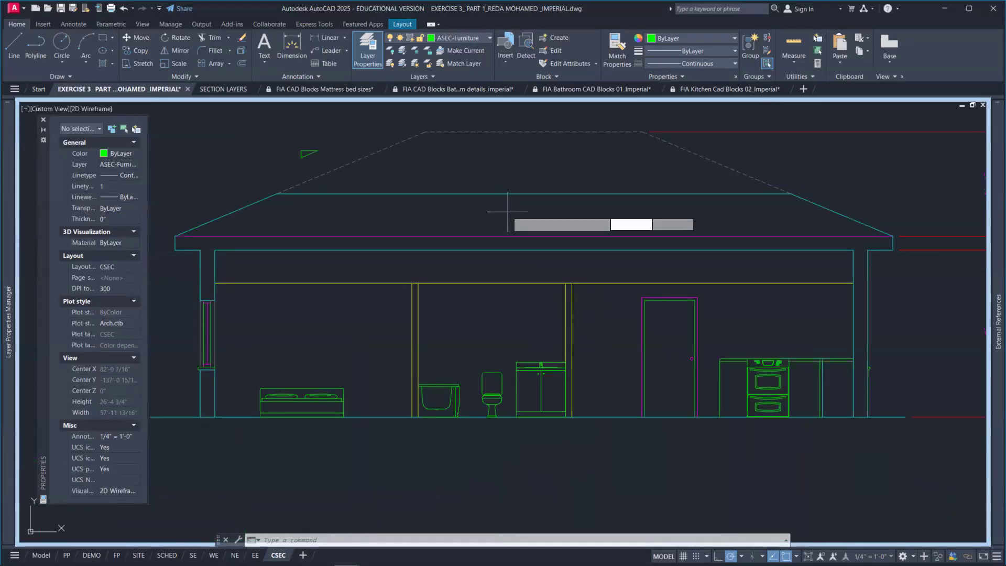
key(Return)
scroll(517, 215, up, 2)
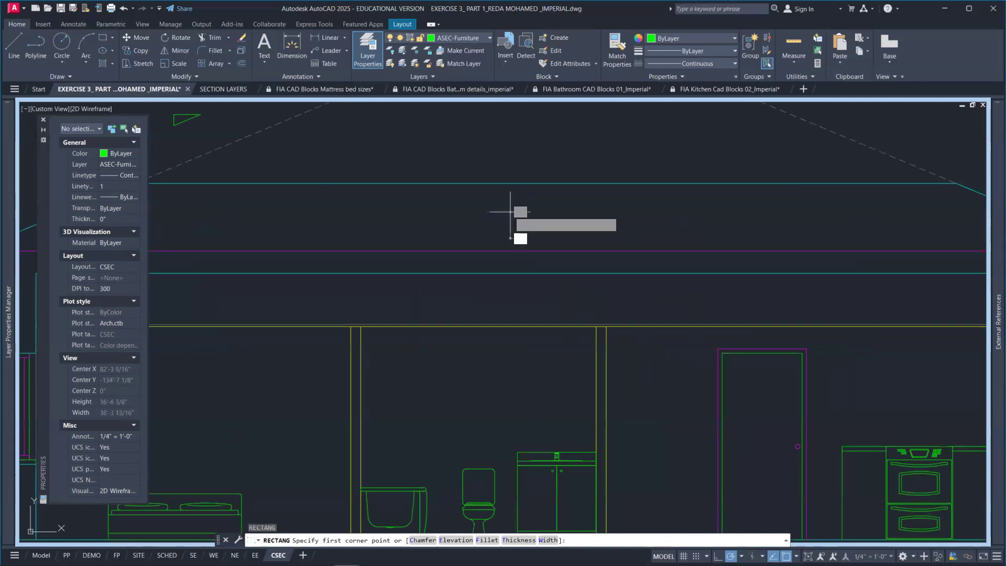
click(513, 210)
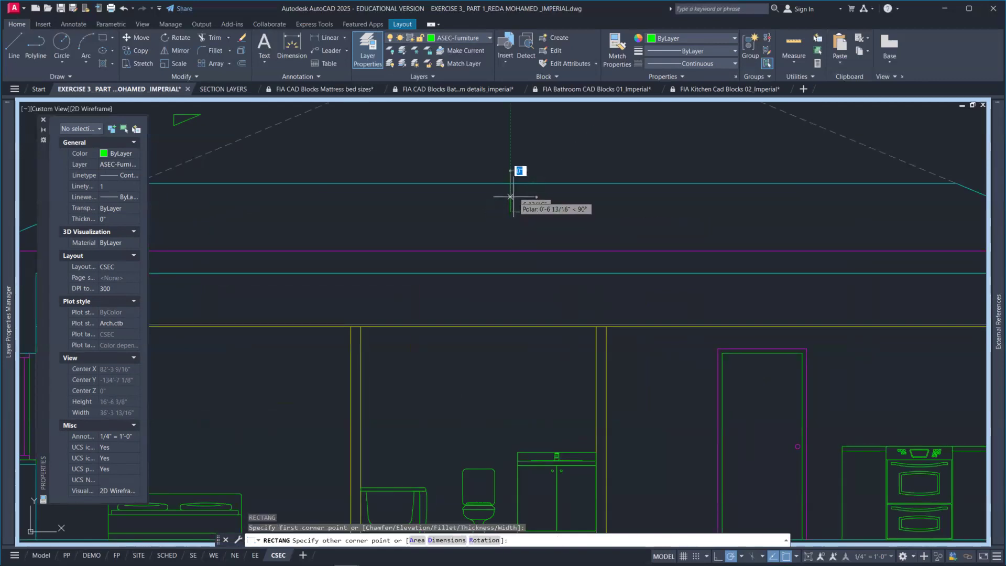
scroll(513, 199, up, 3)
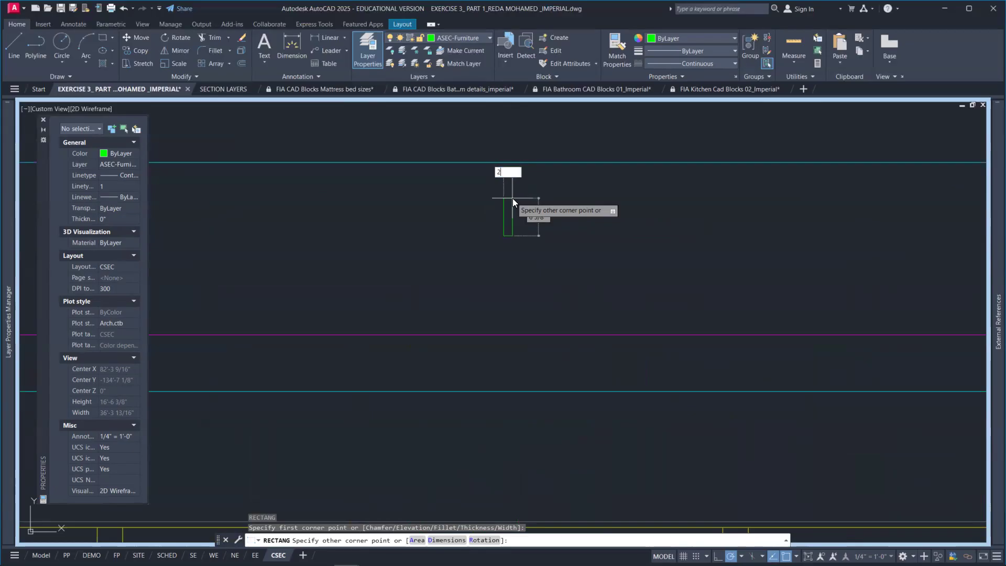
key(Tab)
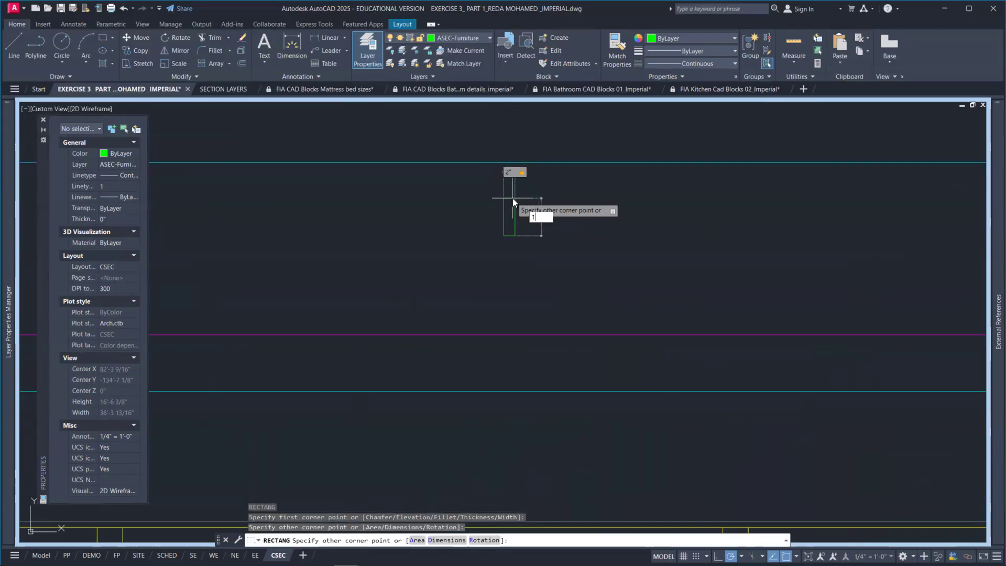
key(Return)
scroll(511, 198, down, 3)
Step: Move the small rectangle to the ASEC-ROOF layer and make ASEC-ROOF the current layer
click(554, 226)
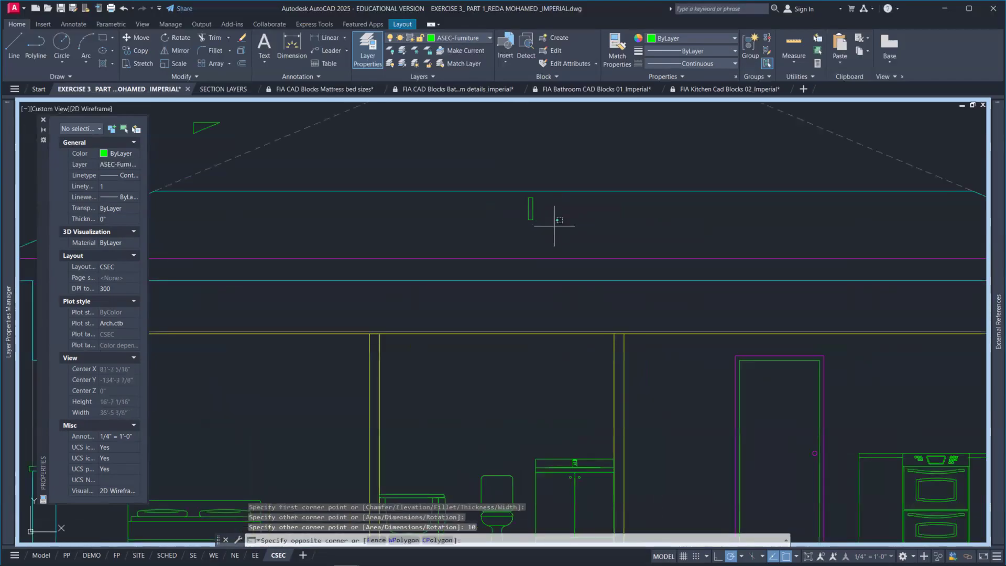
click(525, 212)
click(481, 37)
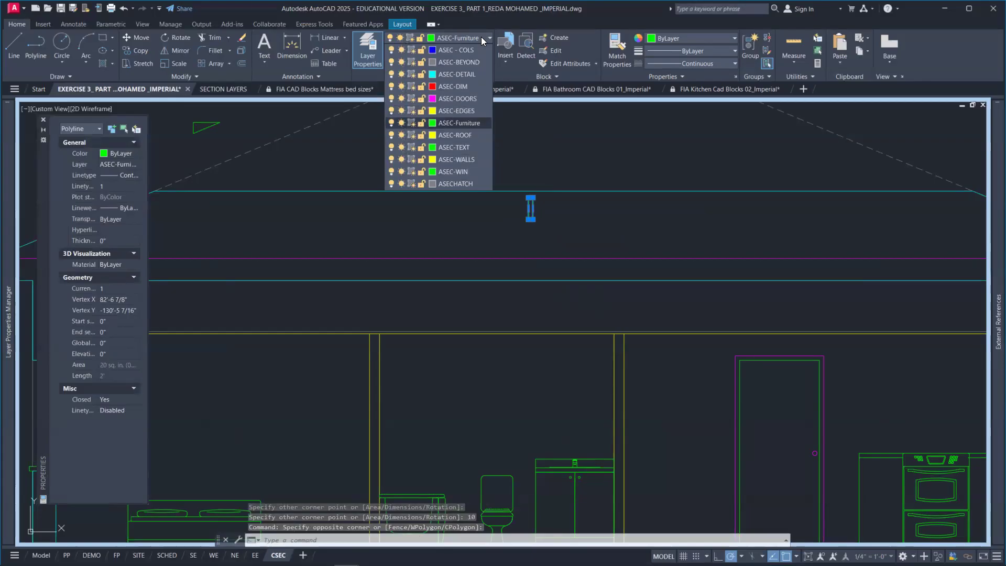
click(471, 134)
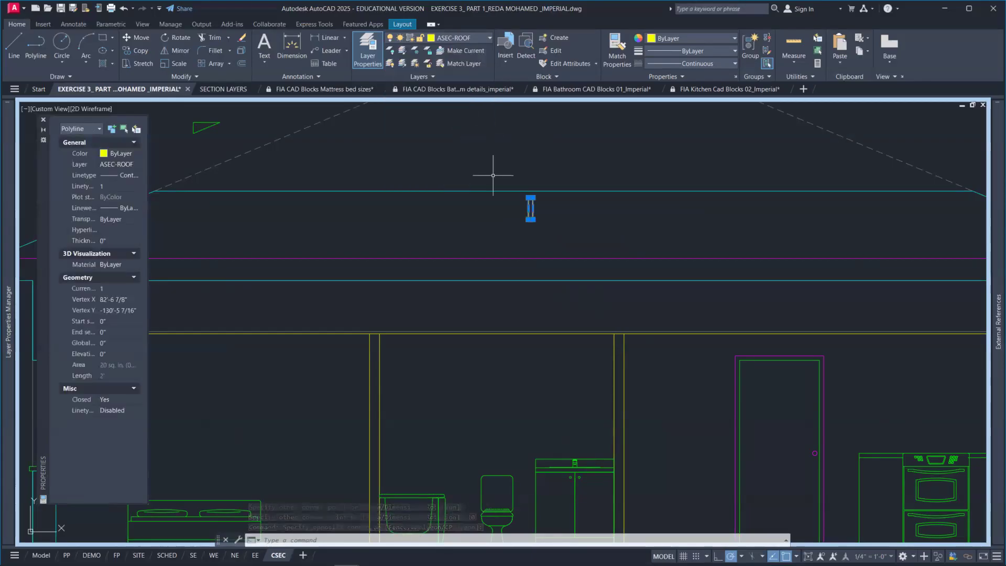
key(Escape)
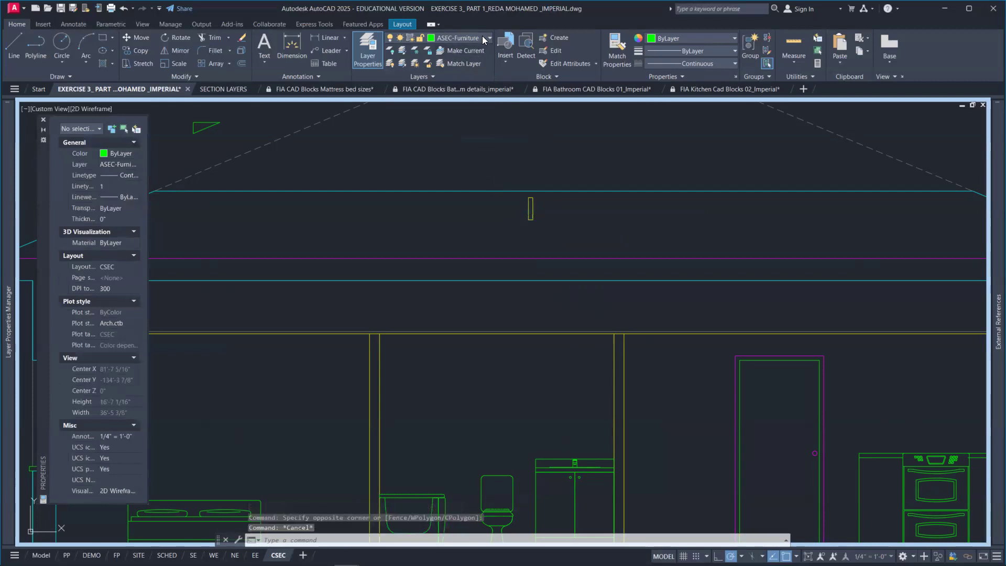
click(482, 35)
click(471, 135)
Step: Draw two crossing diagonal lines between the opposite corners of the 2" by 10" rectangle
scroll(569, 228, up, 4)
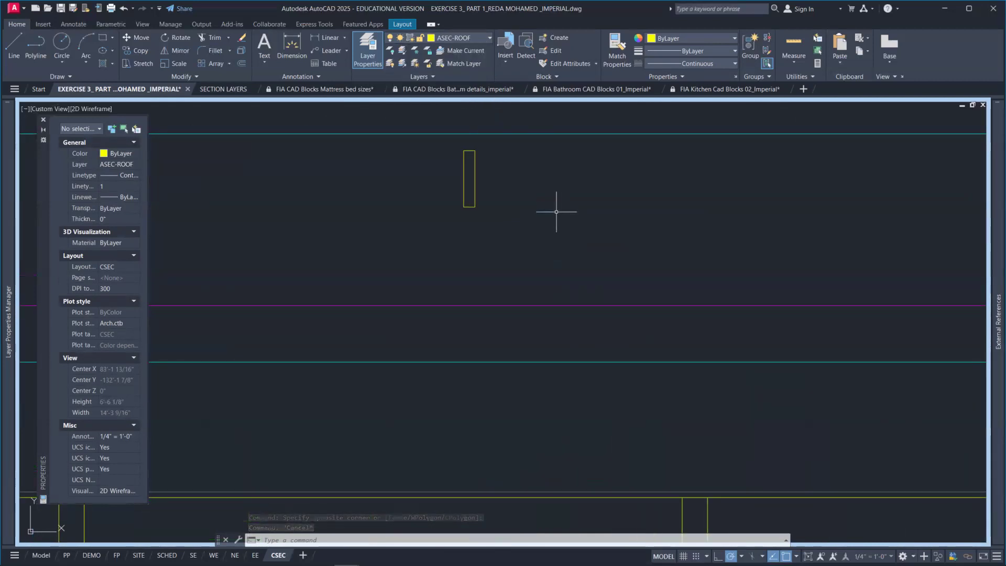
text(l)
key(Return)
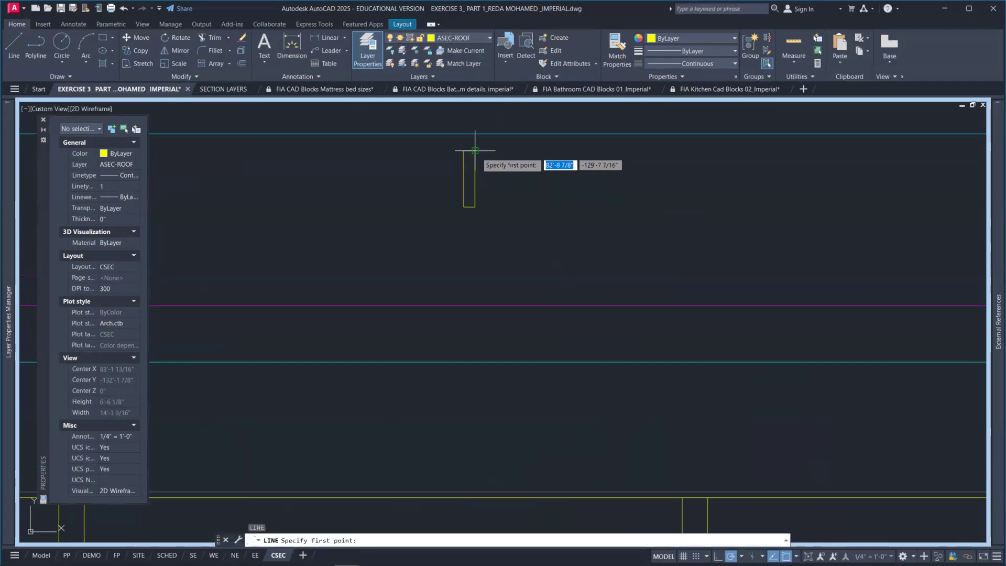
click(474, 150)
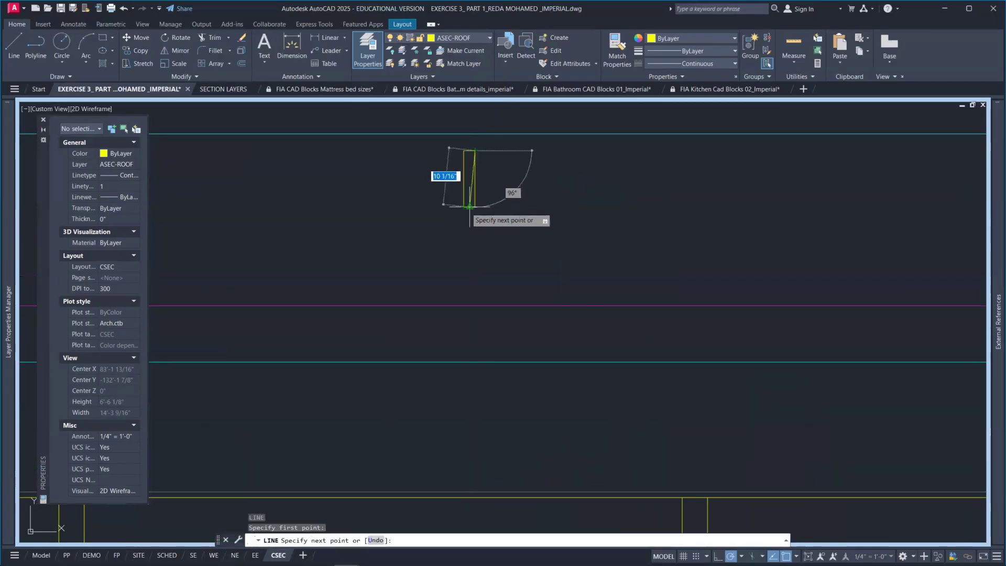
click(466, 206)
key(Return)
key(Return)
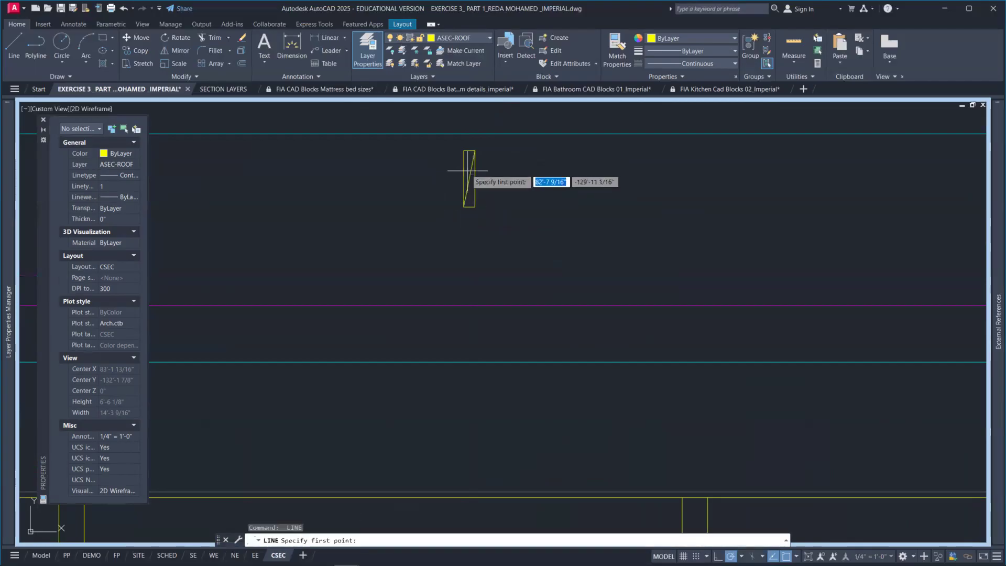
click(464, 151)
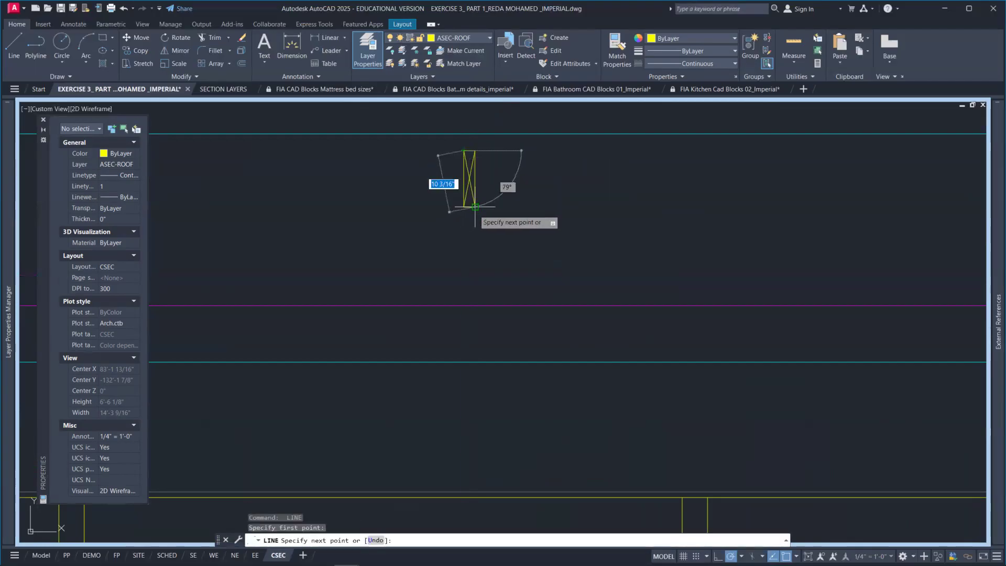
click(474, 206)
key(Return)
Step: Set the color of both diagonal lines inside the rectangle to Color 8
scroll(475, 190, up, 2)
click(469, 174)
click(466, 172)
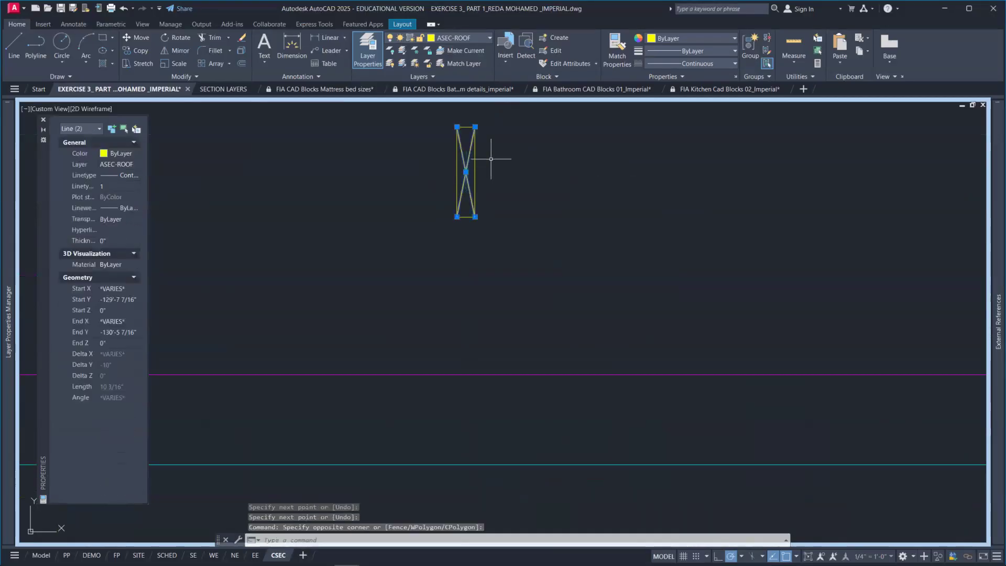
click(724, 36)
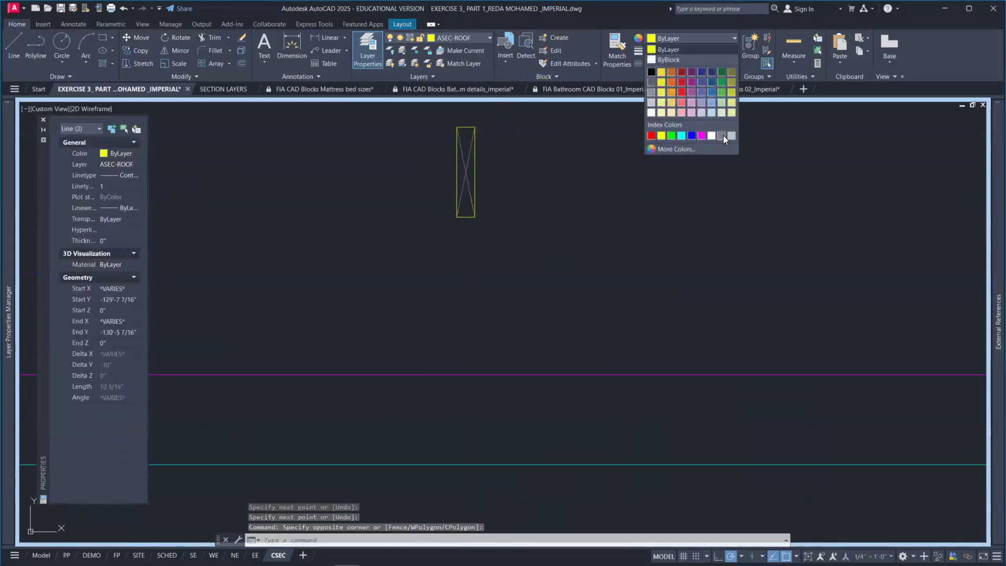
click(722, 135)
key(Escape)
Step: Move the crossed rectangle straight up by its top-edge midpoint so it touches the cyan horizontal roof line
scroll(638, 183, down, 8)
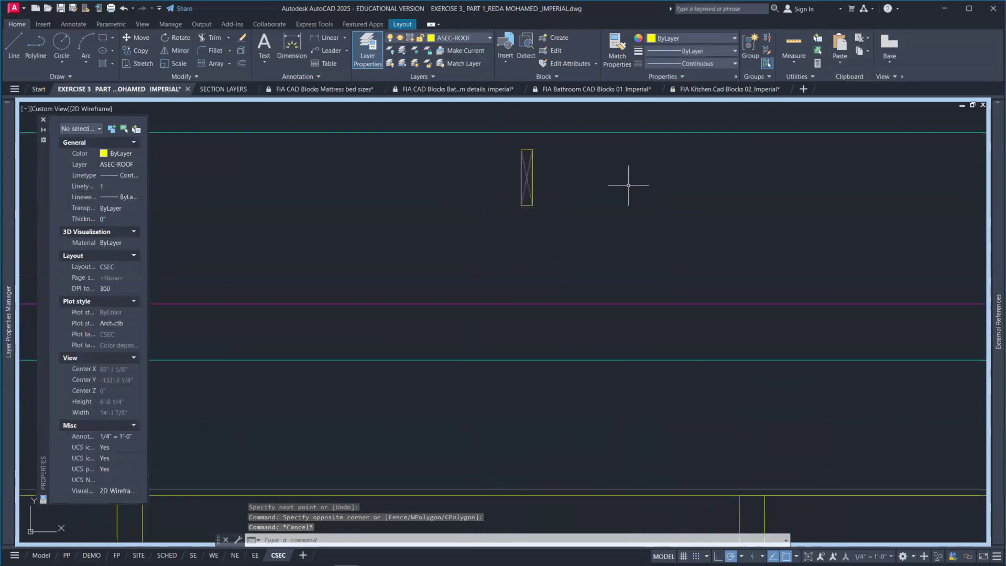
middle_drag(638, 200, 608, 206)
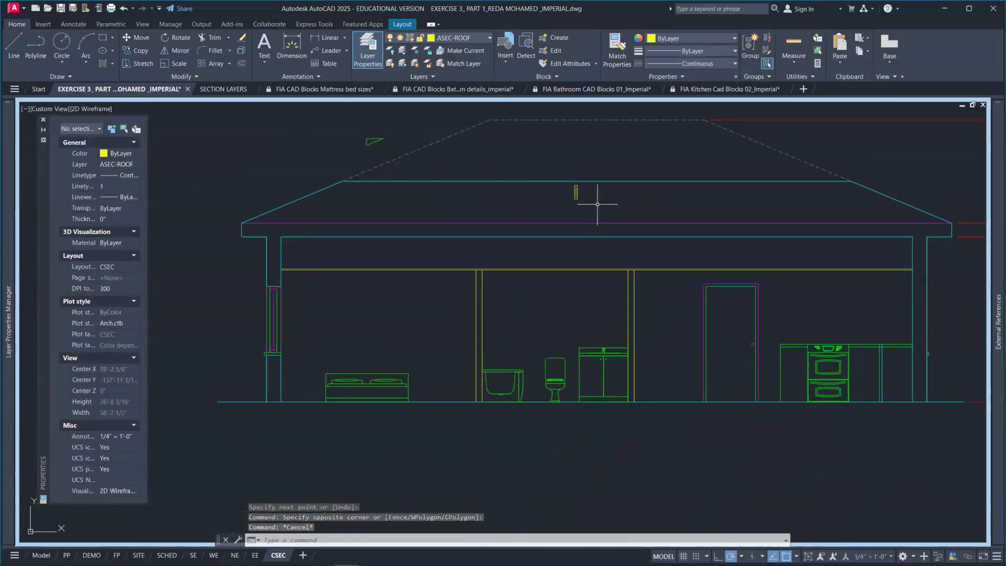
text(m)
key(Return)
click(583, 205)
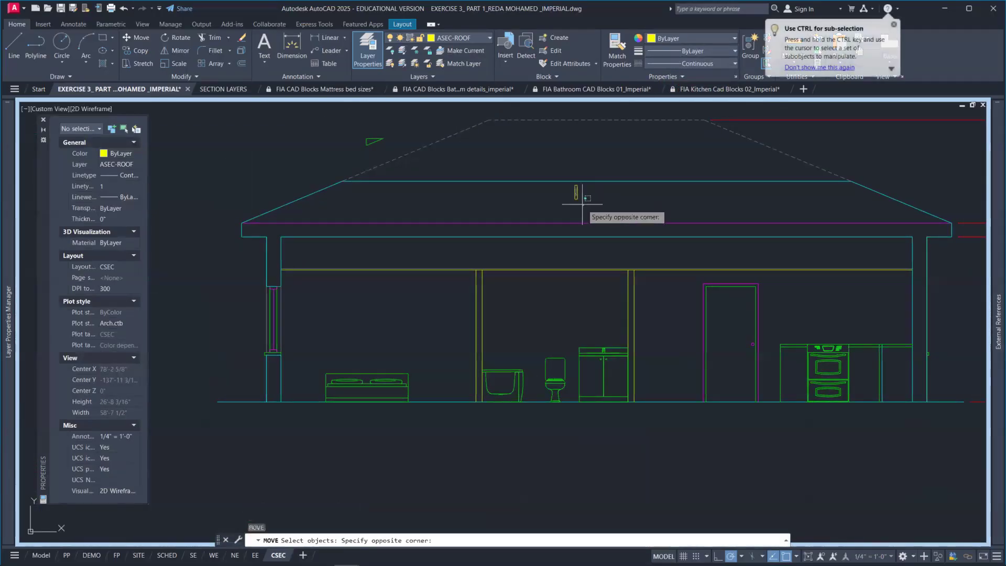
click(574, 182)
key(Return)
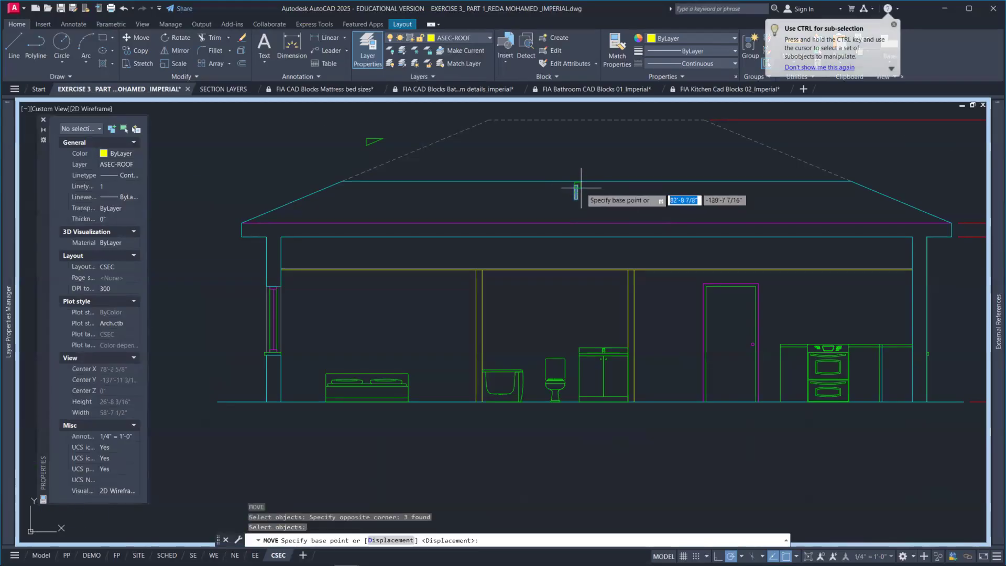
scroll(573, 188, up, 4)
scroll(564, 186, up, 4)
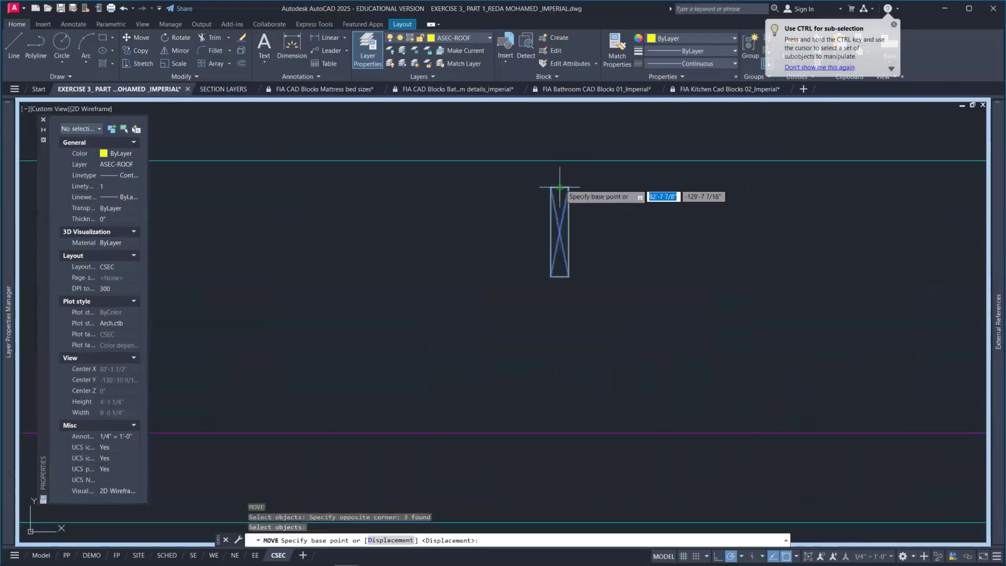
click(559, 186)
scroll(559, 186, down, 10)
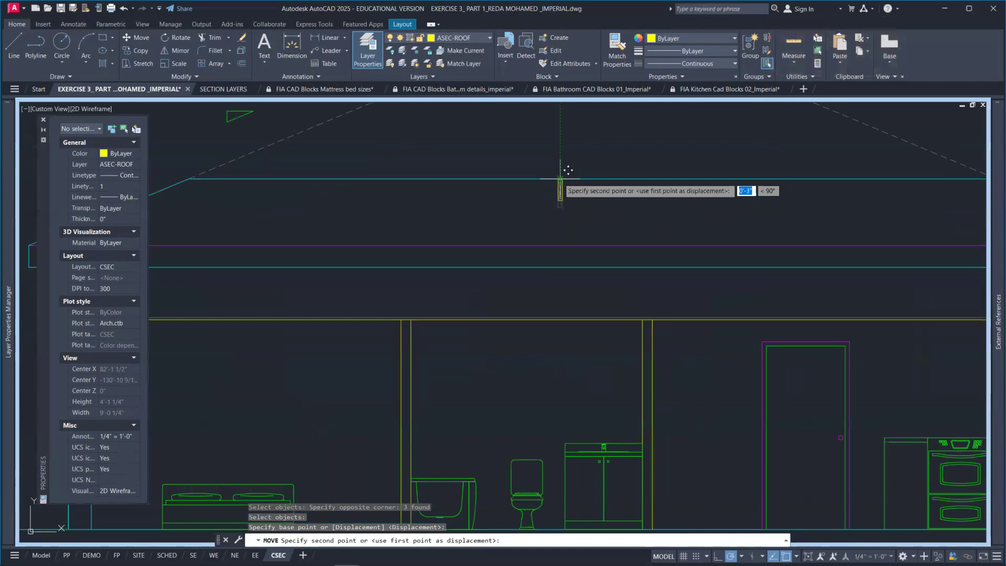
click(560, 178)
Step: Start a rectangular array of the crossed rectangle and its diagonals with one column and one row
scroll(599, 209, down, 8)
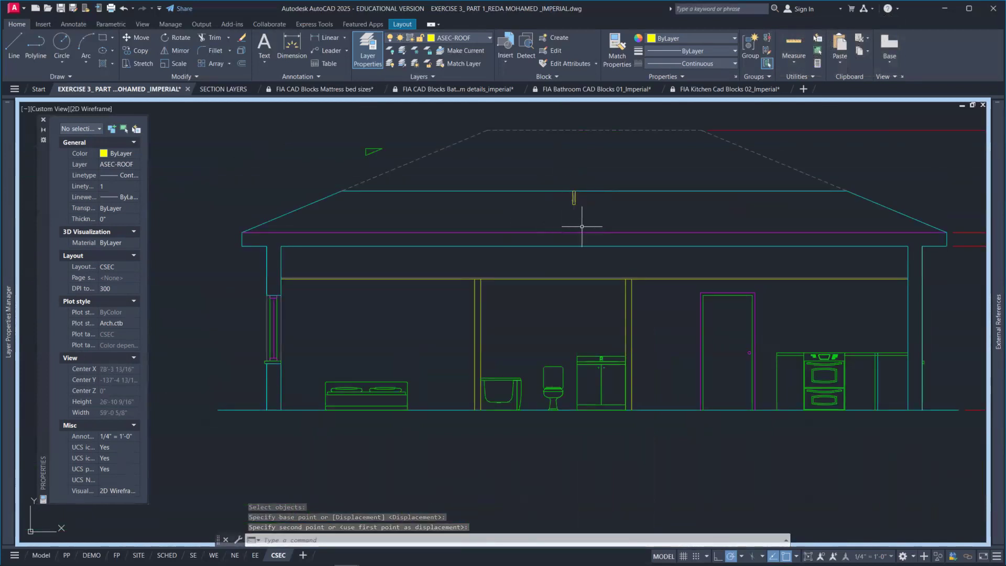
text(ar)
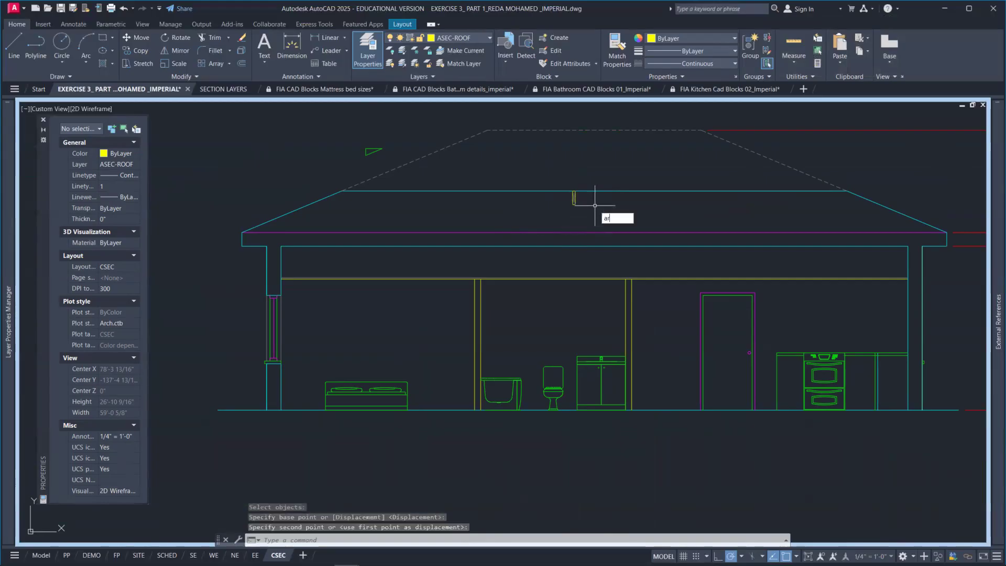
key(Return)
click(555, 174)
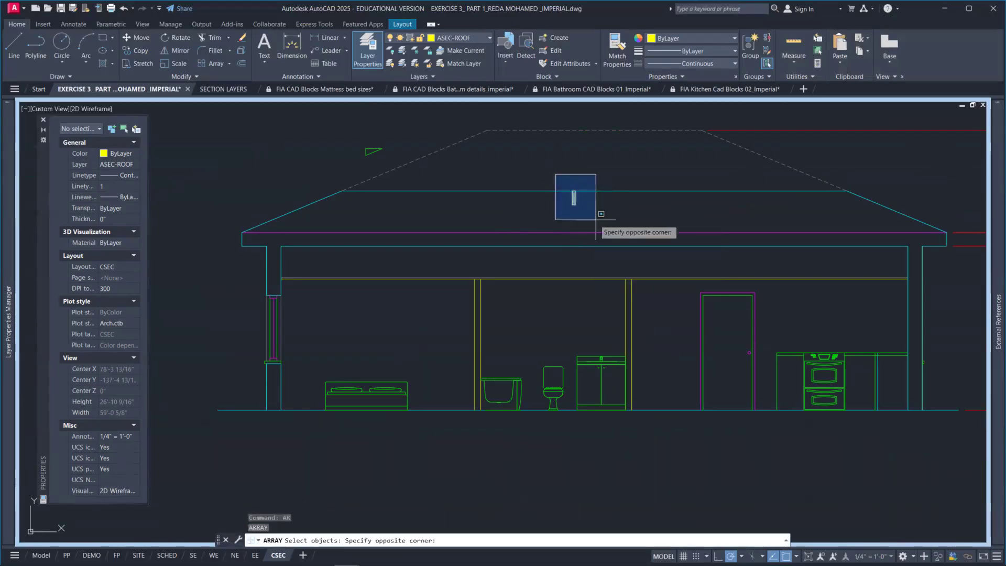
click(596, 219)
key(Return)
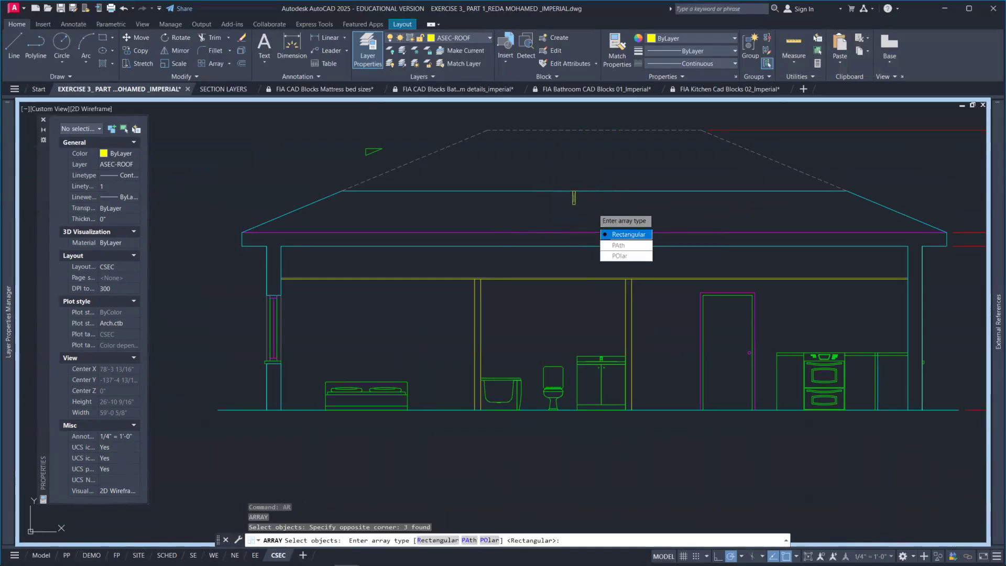
click(626, 234)
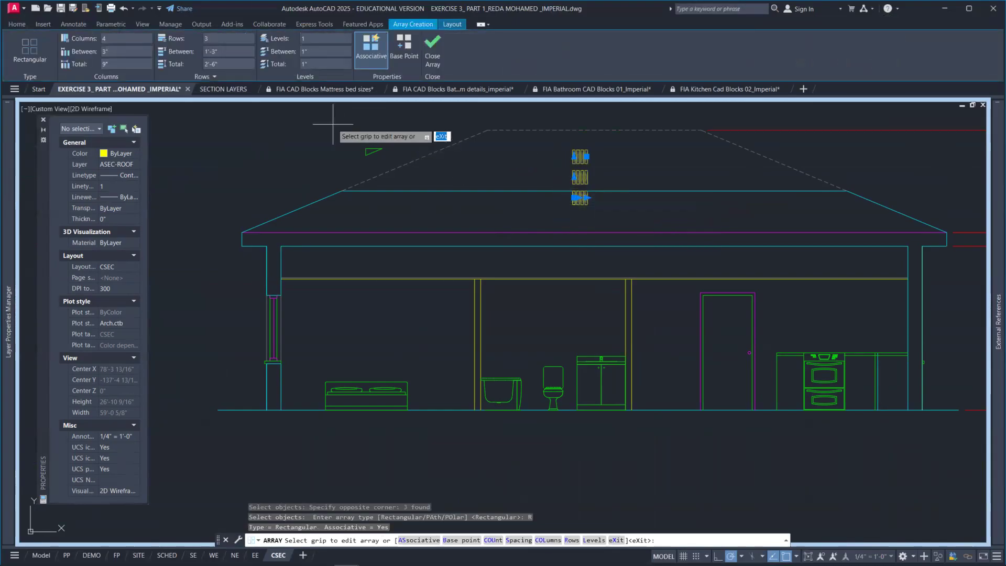
click(128, 38)
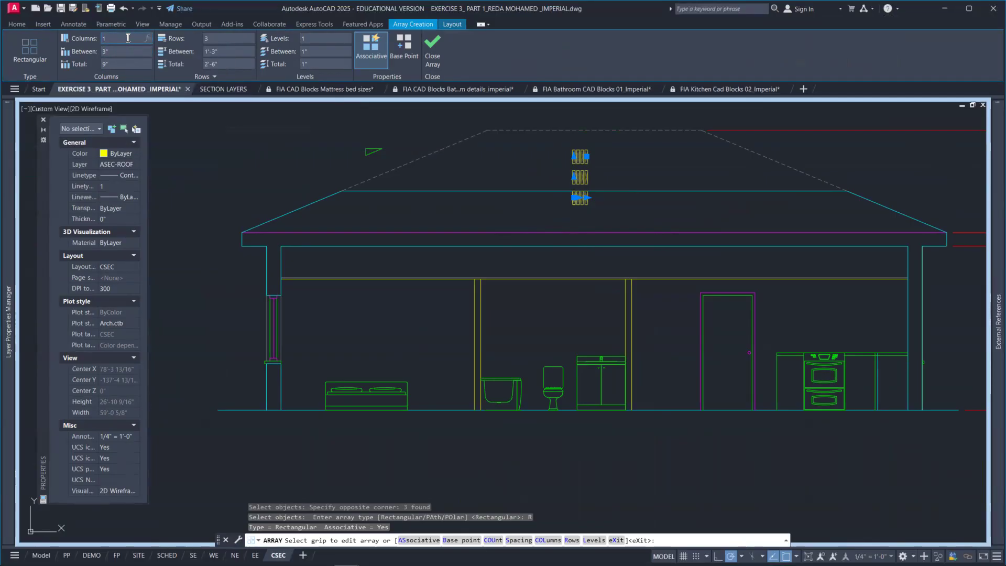
click(210, 37)
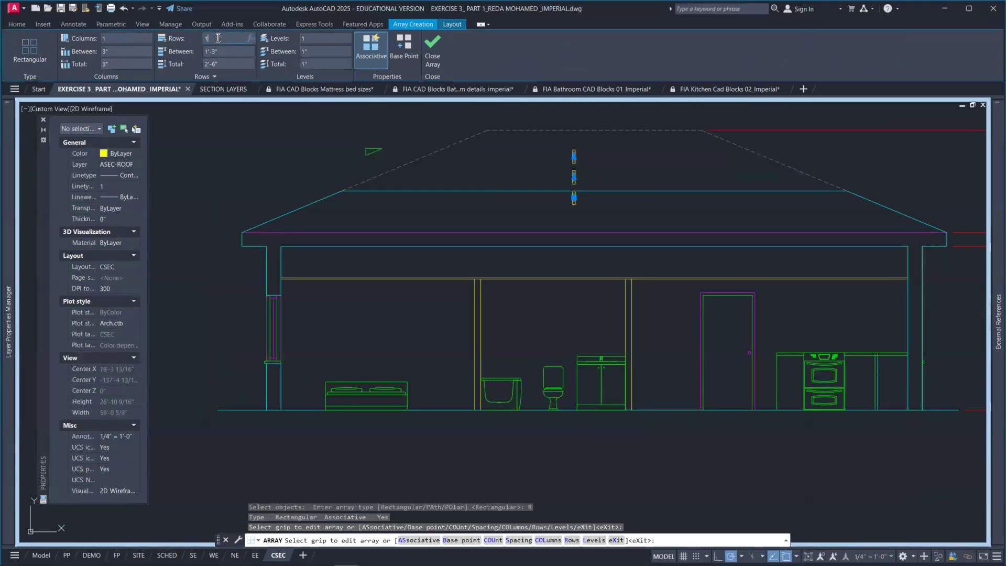
key(Return)
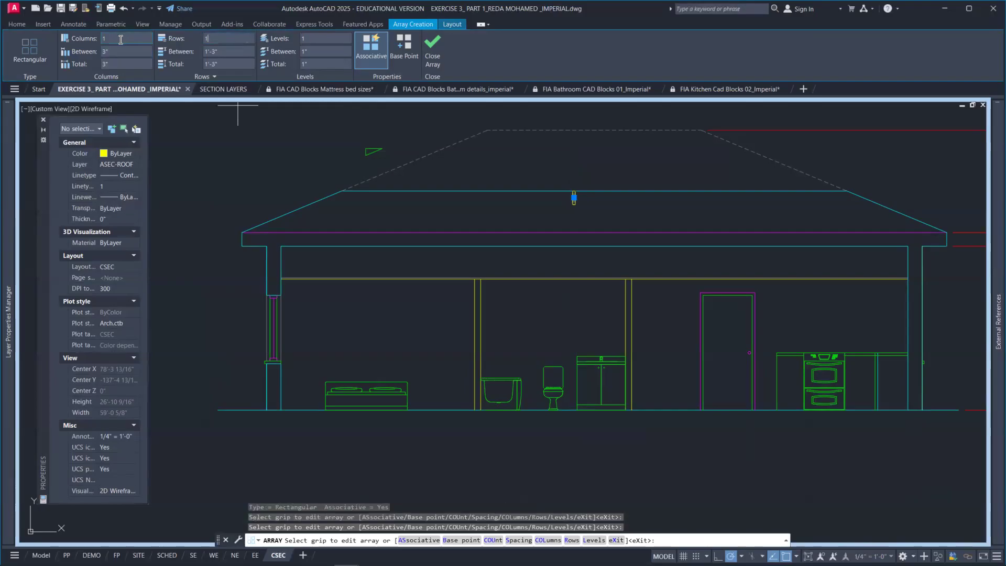
Step: Set the array to 10 columns spaced 16" apart along the roof line
click(120, 37)
text(10)
key(Return)
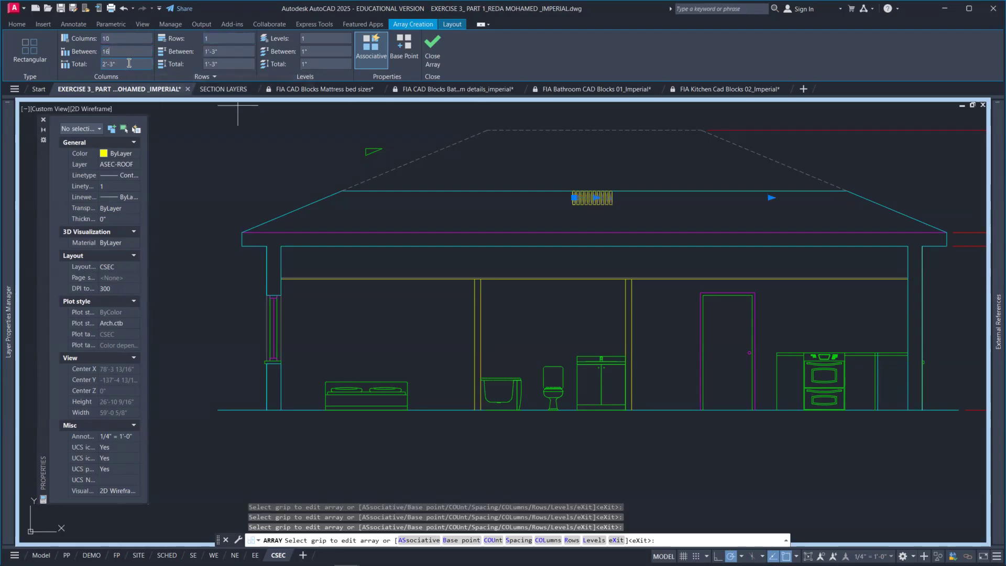
key(Return)
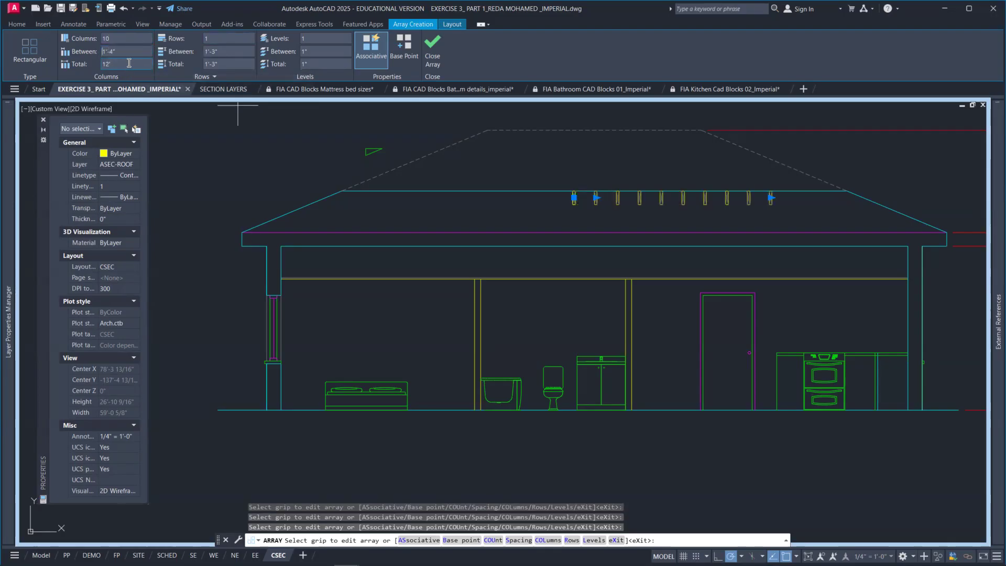
Step: Make the framing member array non-associative and stretch it to 19 columns
click(119, 37)
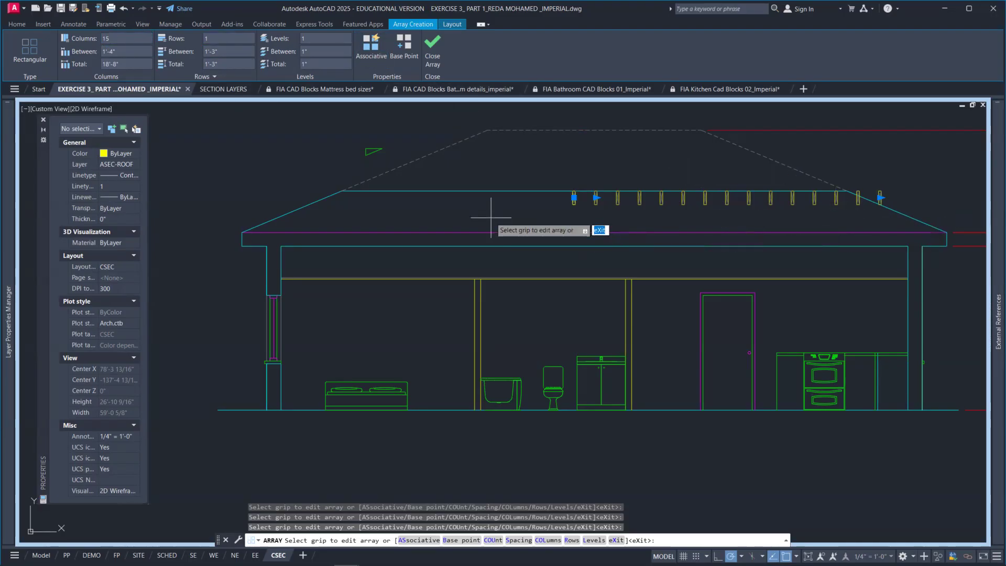
scroll(571, 228, down, 2)
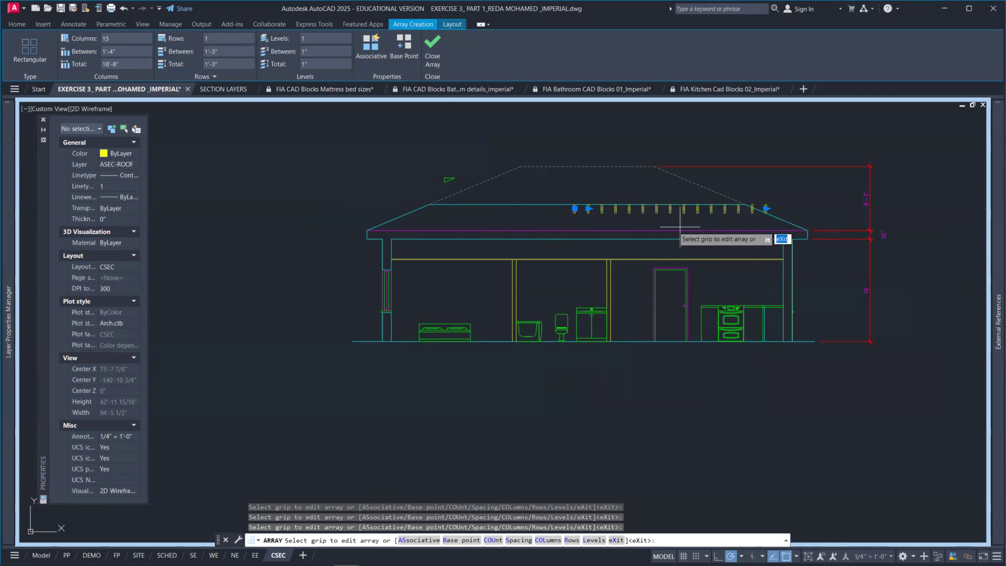
click(766, 208)
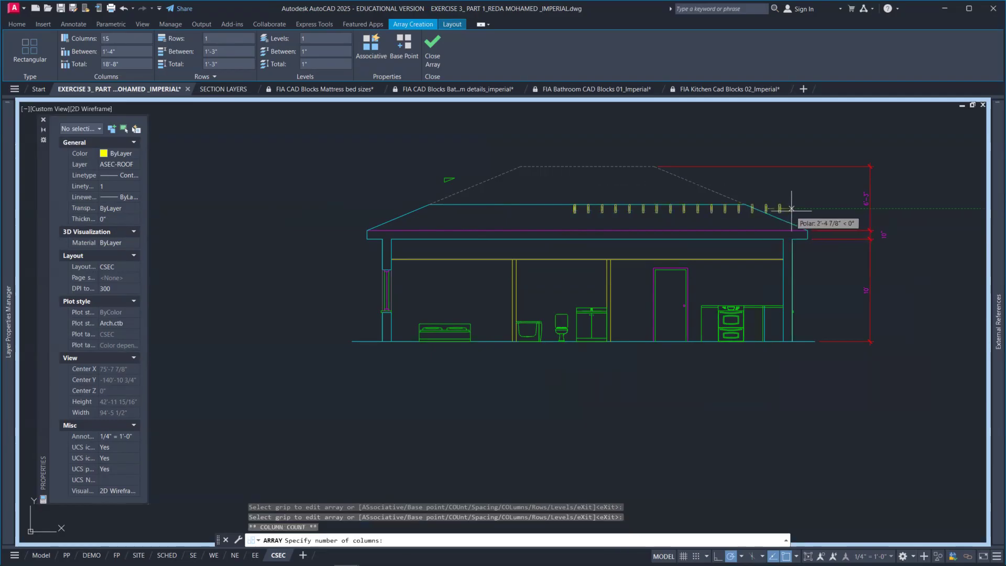
click(832, 209)
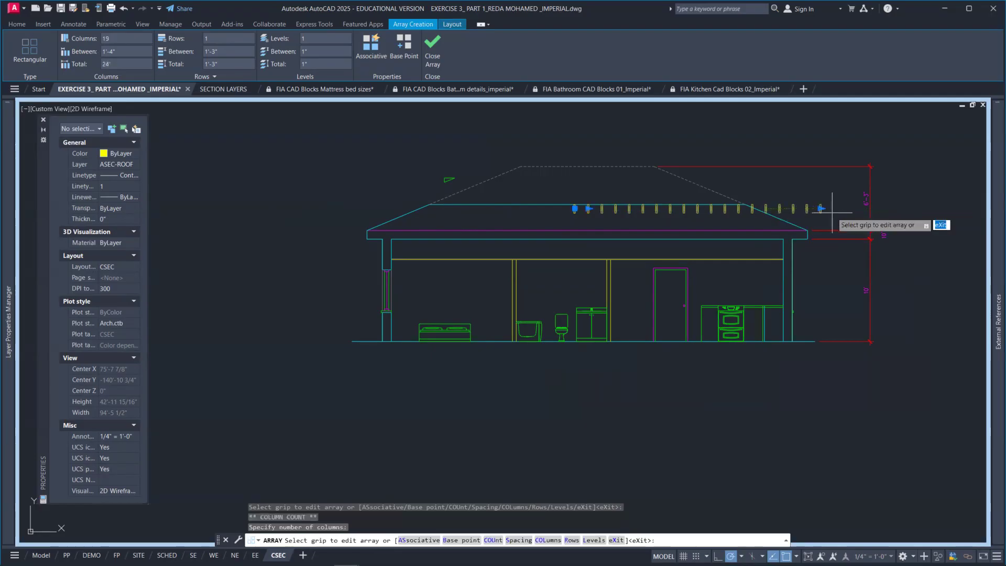
Step: Move the array sideways so its first member sits at the left end of the cyan horizontal roof line
click(575, 209)
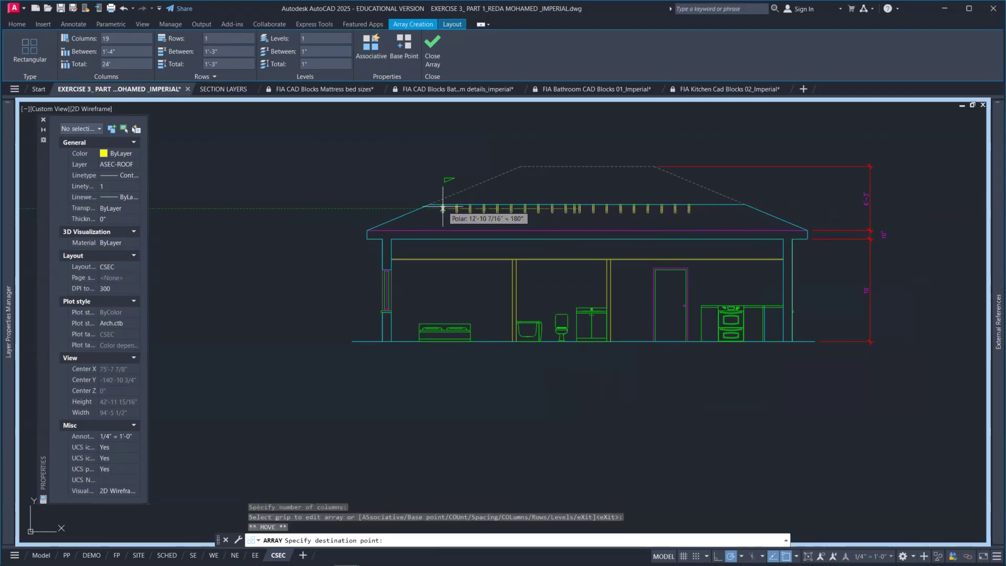
scroll(431, 208, up, 8)
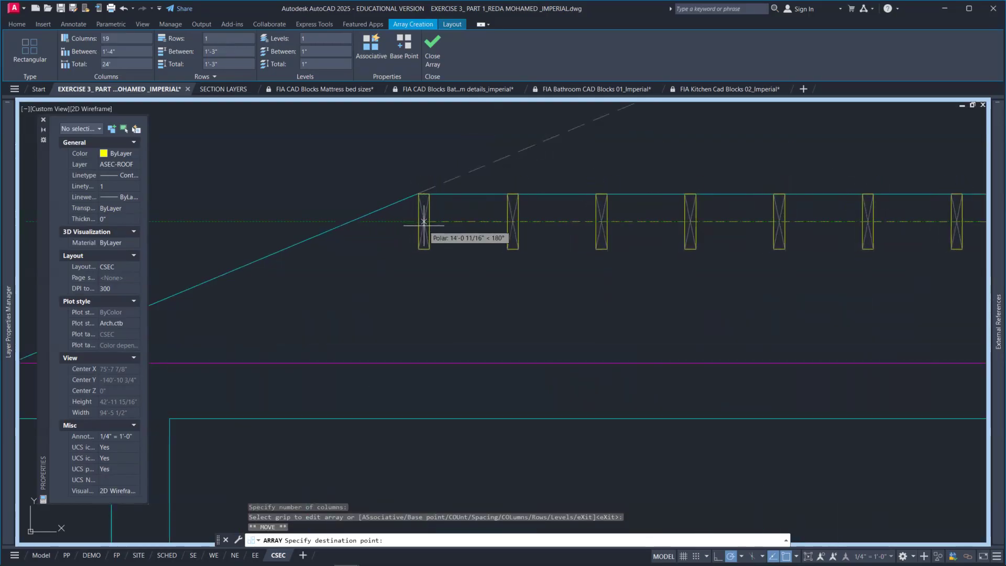
click(421, 222)
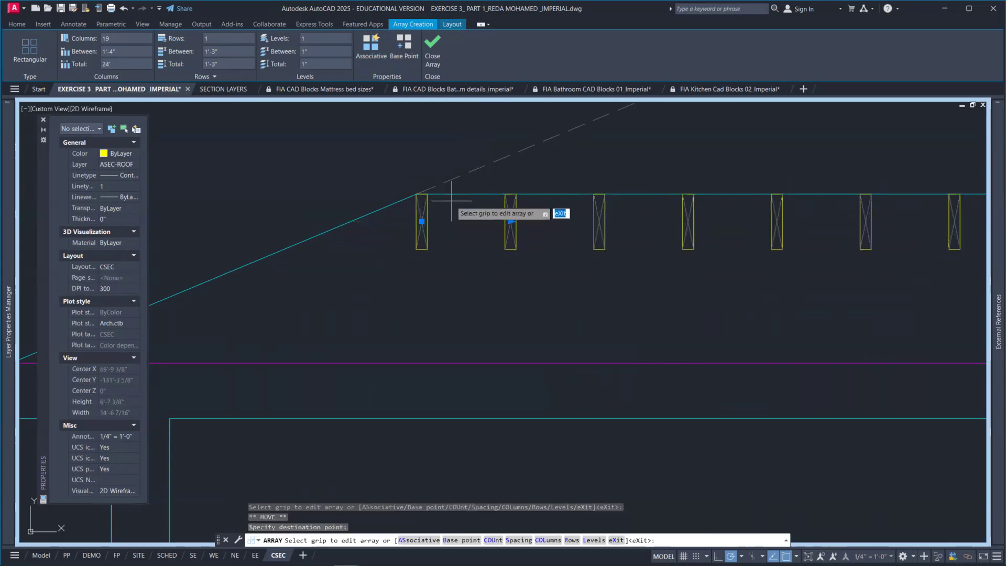
Step: Extend the array to 26 columns so it passes the right end of the horizontal roof line, and finish it
scroll(555, 250, down, 4)
scroll(626, 267, down, 2)
middle_drag(679, 260, 542, 254)
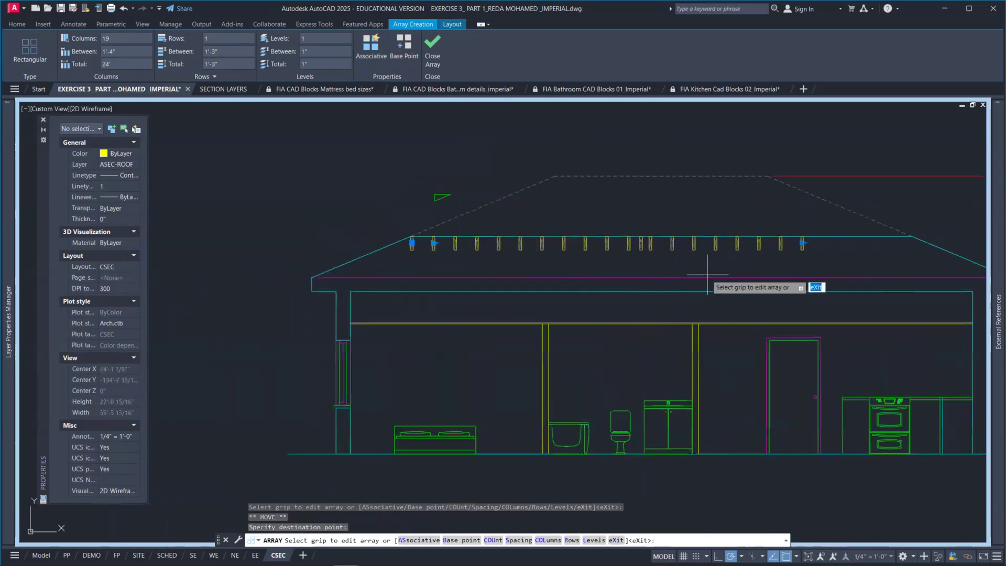
click(801, 242)
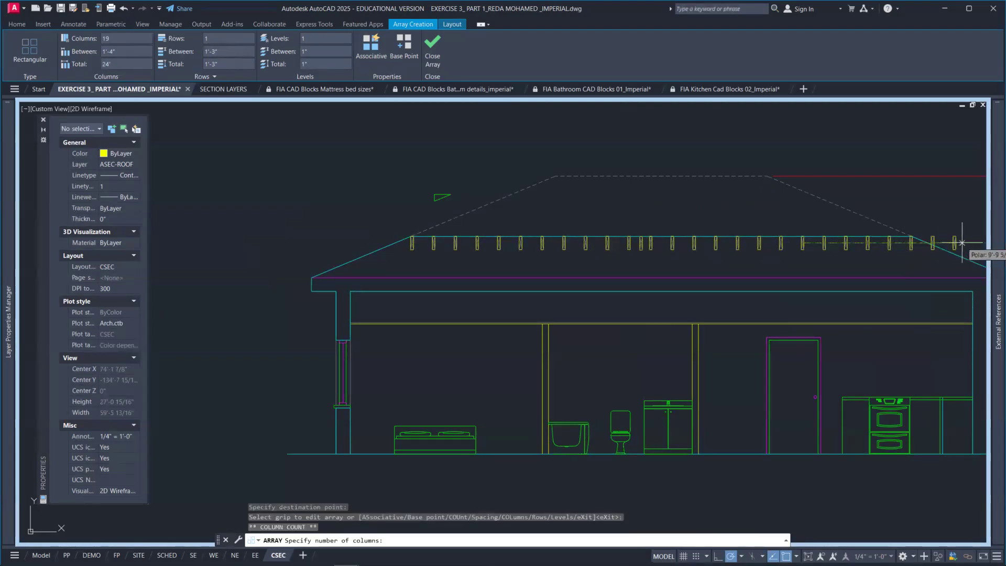
click(954, 242)
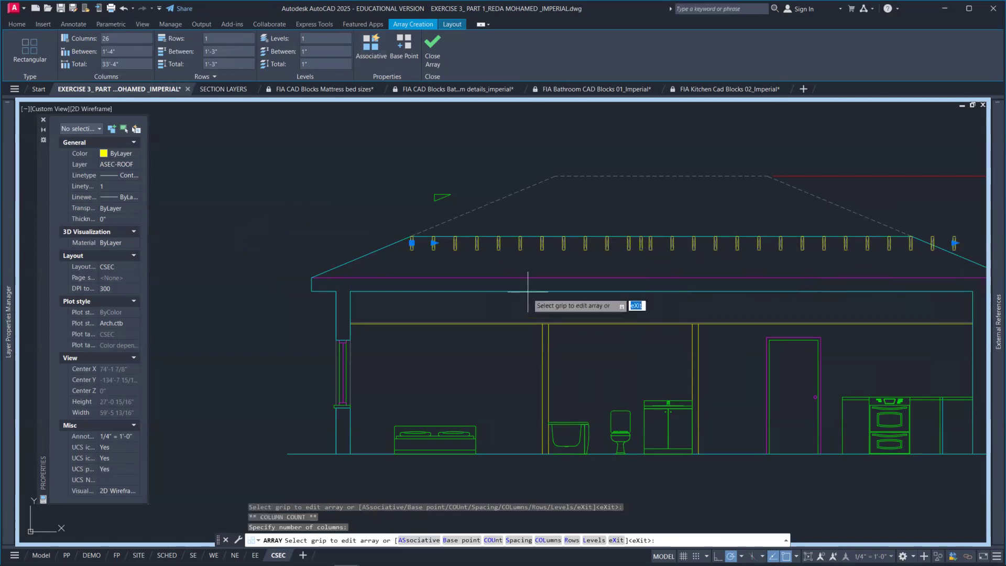
scroll(610, 270, up, 4)
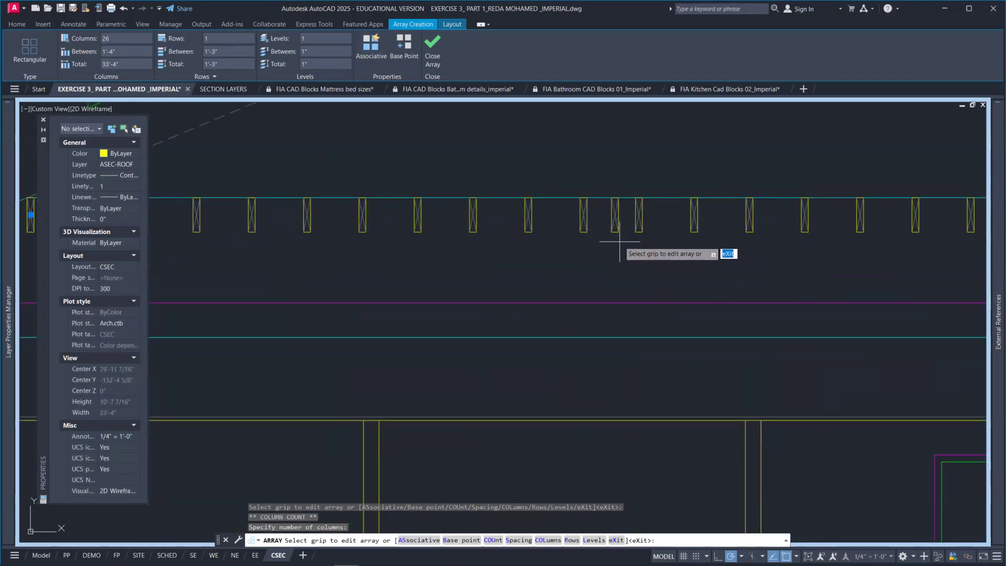
click(433, 50)
scroll(584, 247, down, 4)
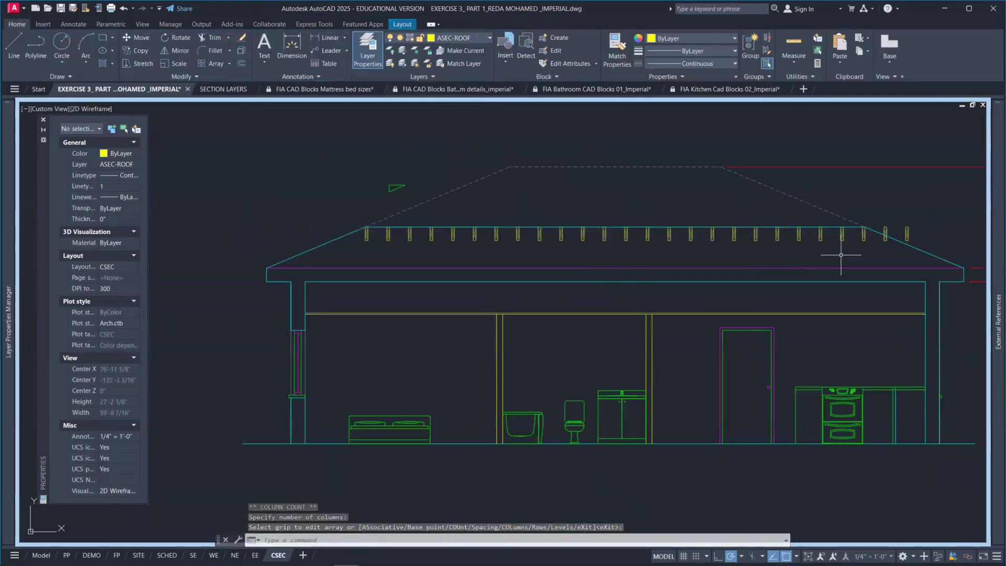
Step: Delete the two framing members that lie beyond the right end of the horizontal roof line
click(866, 210)
click(932, 254)
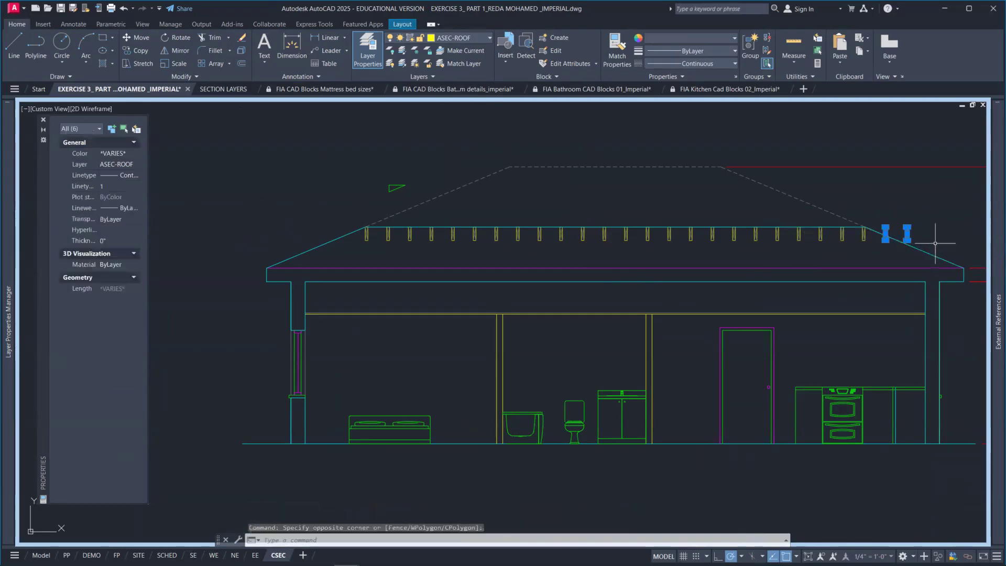
key(Delete)
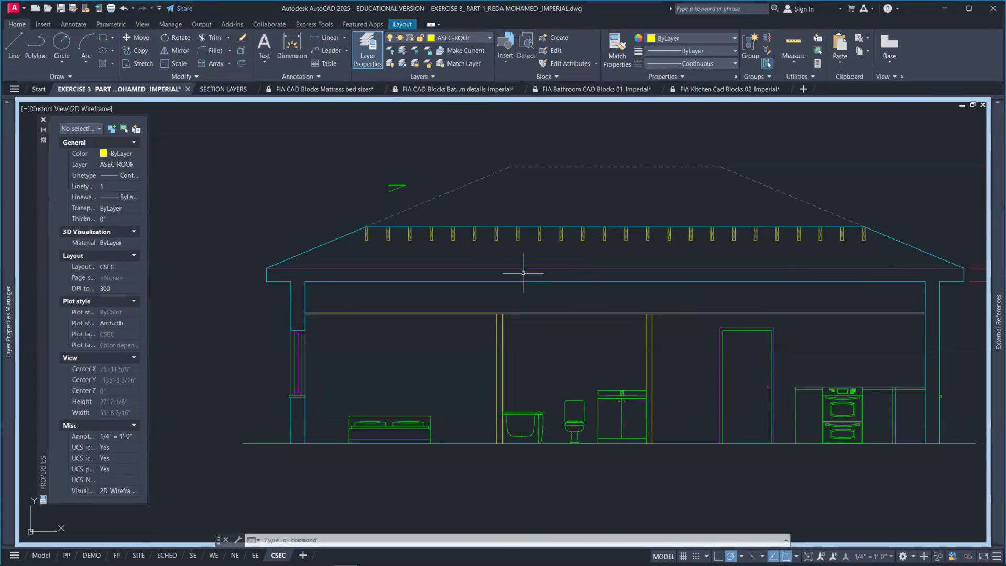
scroll(366, 257, up, 2)
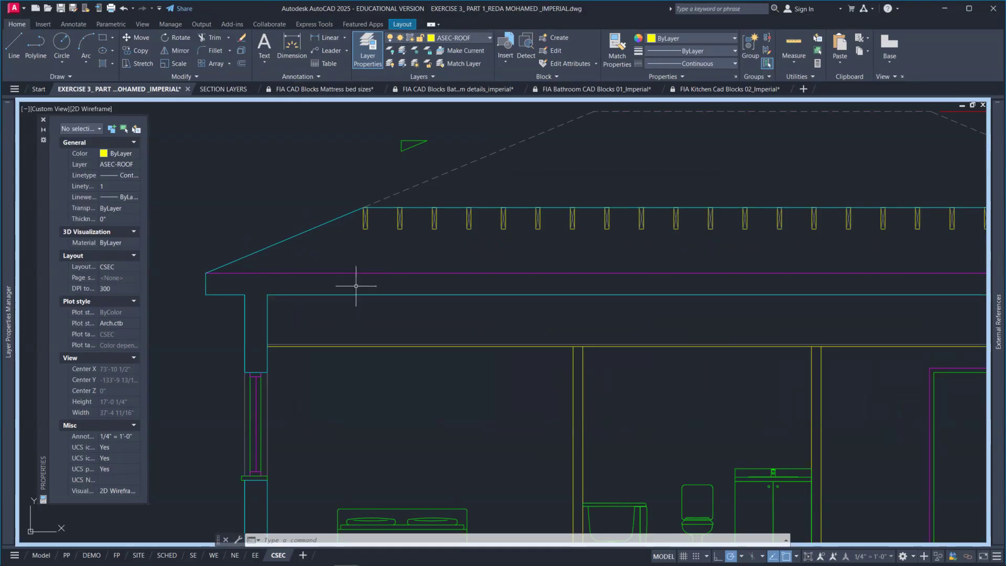
key(Return)
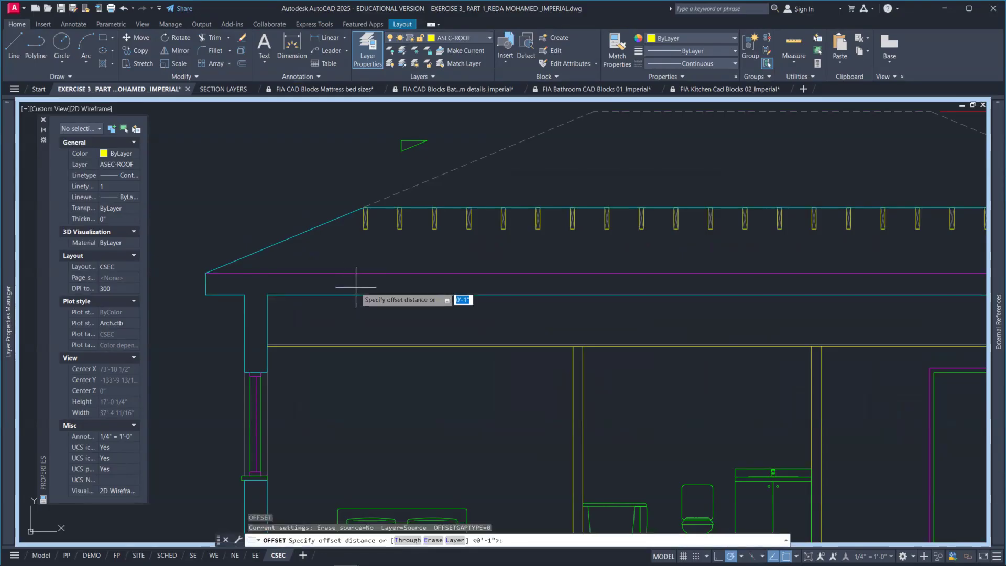
text(10)
key(Return)
click(357, 294)
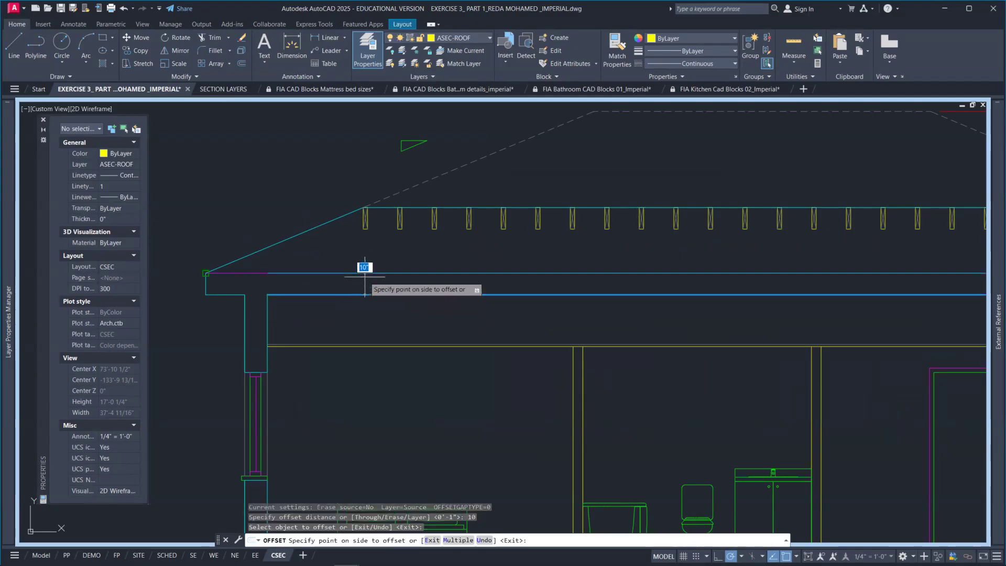
key(Escape)
Step: Set the color of the magenta horizontal line at the roof's eave level to ByLayer
click(380, 273)
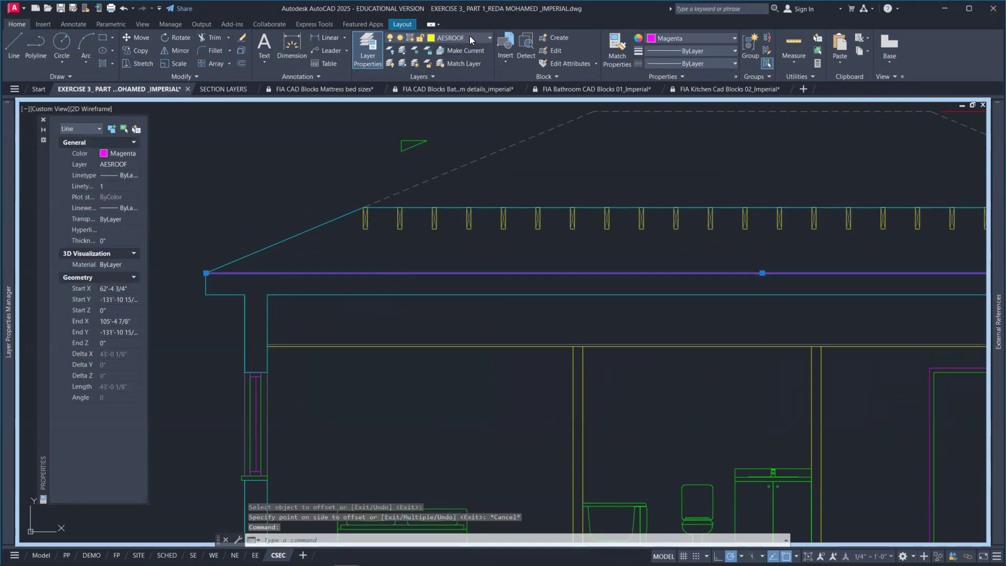
click(672, 39)
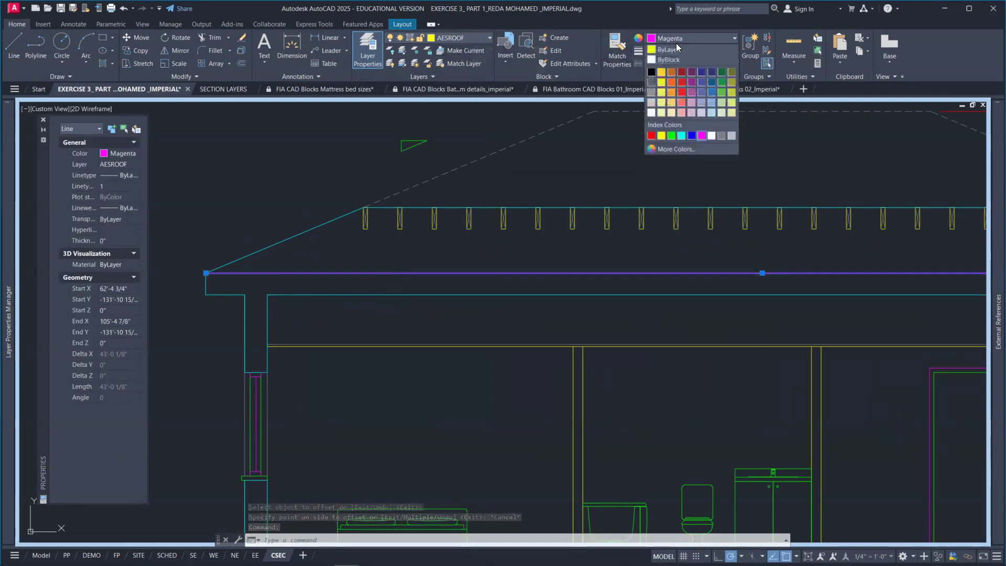
click(676, 48)
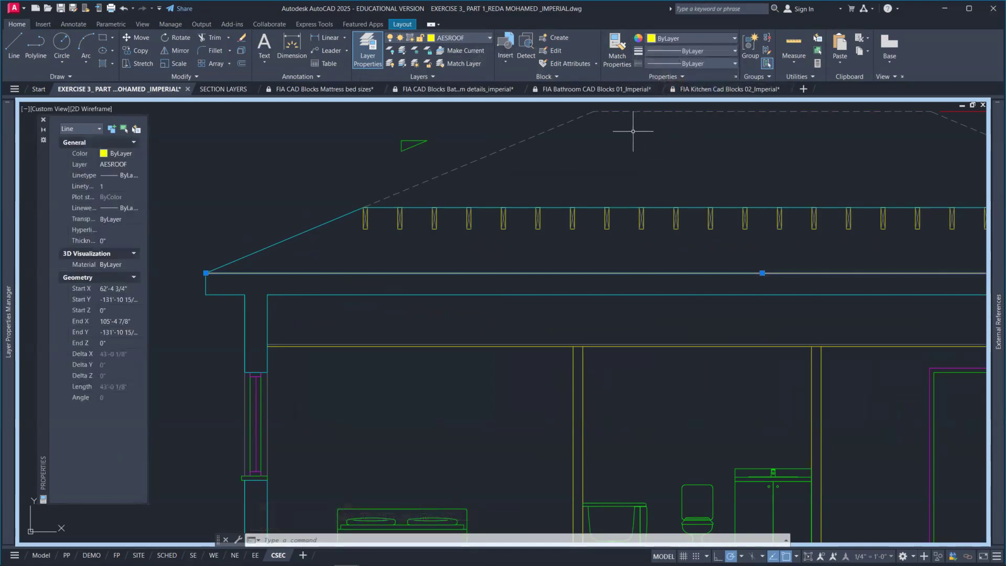
key(Escape)
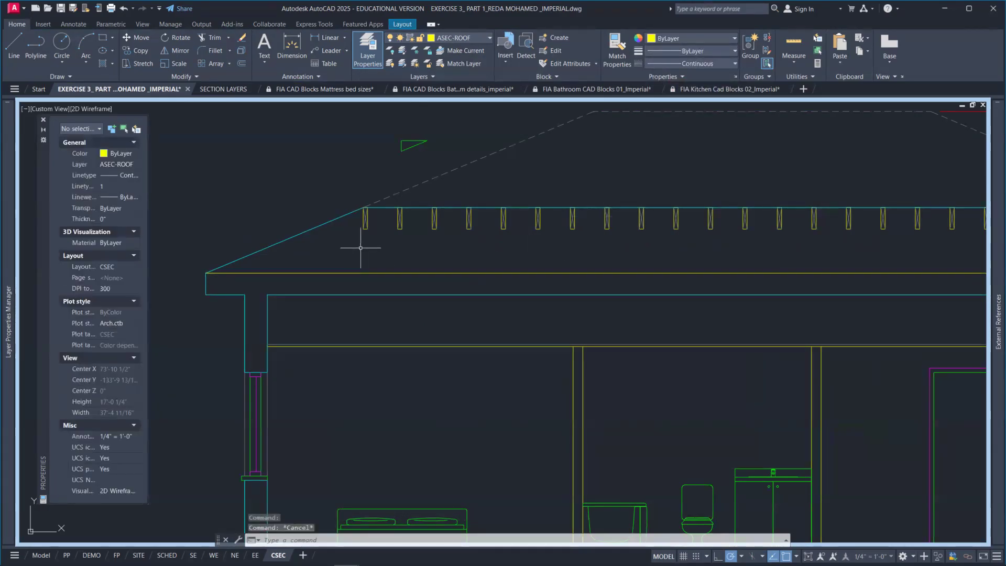
Step: Draw two vertical lines from the leftmost framing member's bottom corners down to the yellow horizontal eave line
scroll(361, 248, up, 2)
text(l)
key(Return)
scroll(372, 252, up, 4)
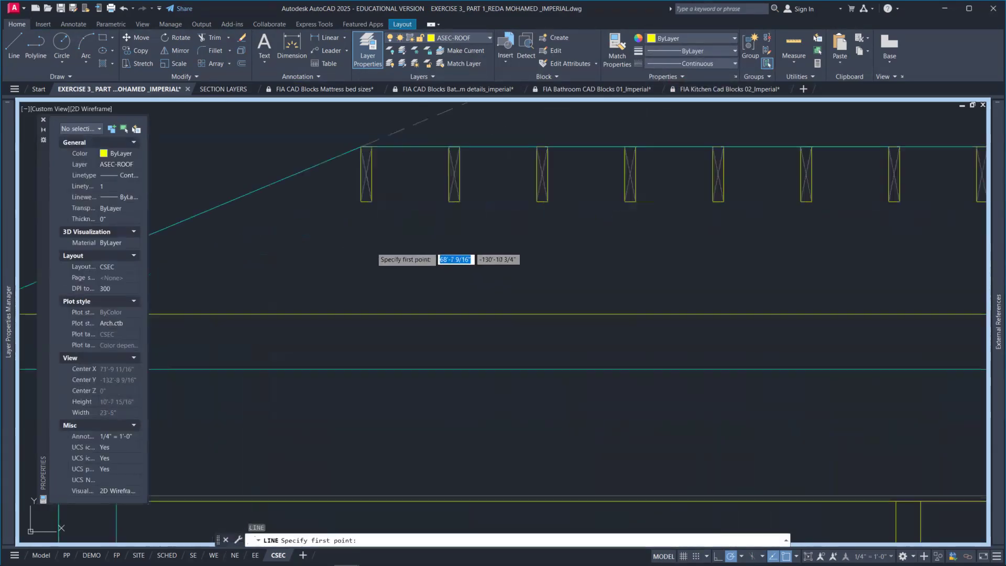
click(353, 176)
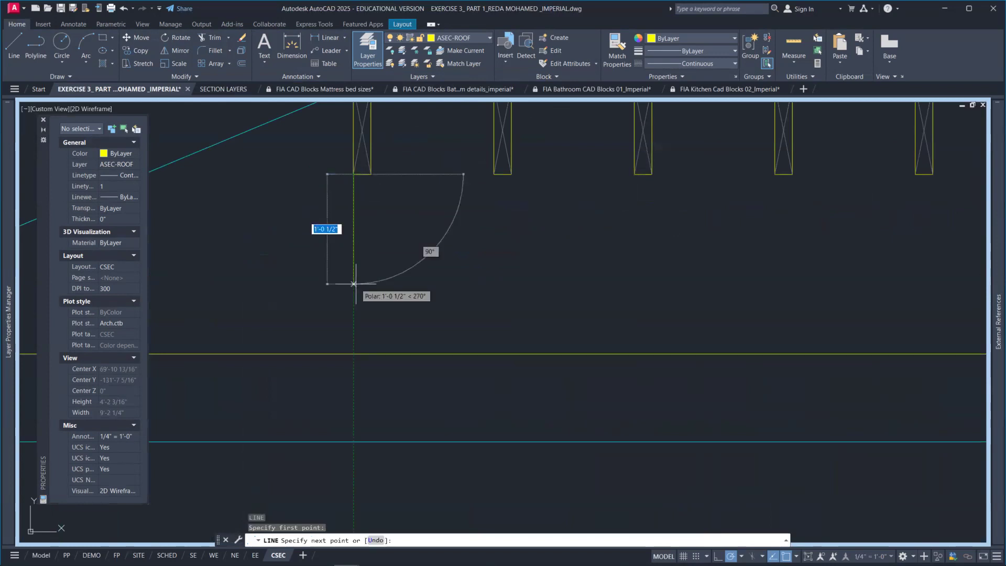
click(353, 354)
key(Return)
key(Return)
click(370, 175)
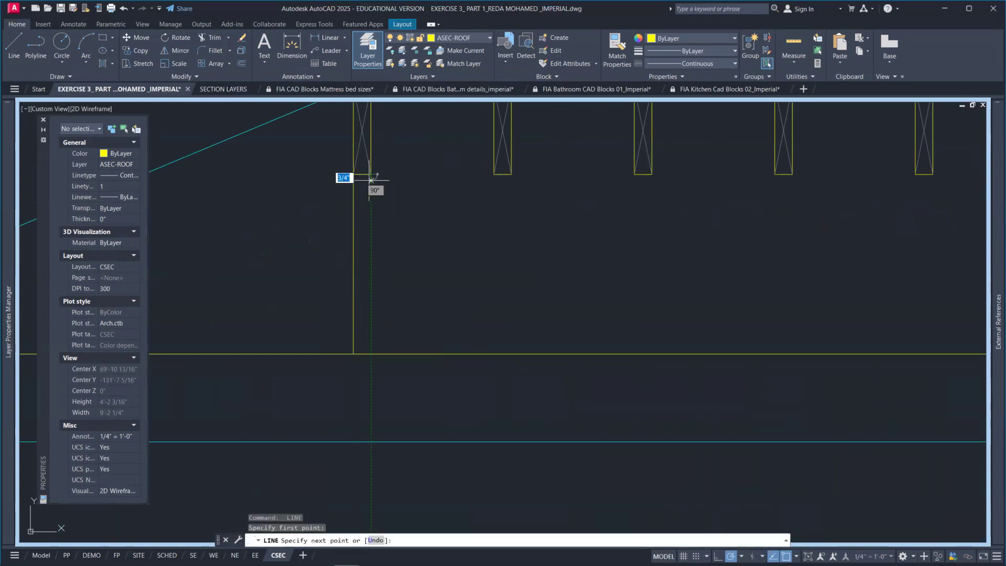
click(371, 354)
key(Return)
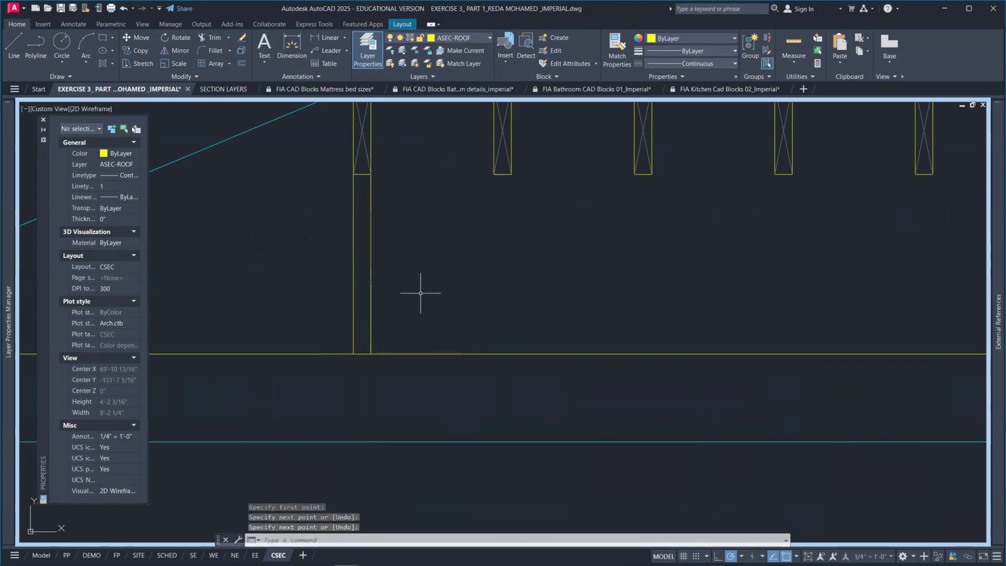
Step: Set the color of the two vertical lines below the leftmost framing member to Magenta
drag(496, 254, 351, 306)
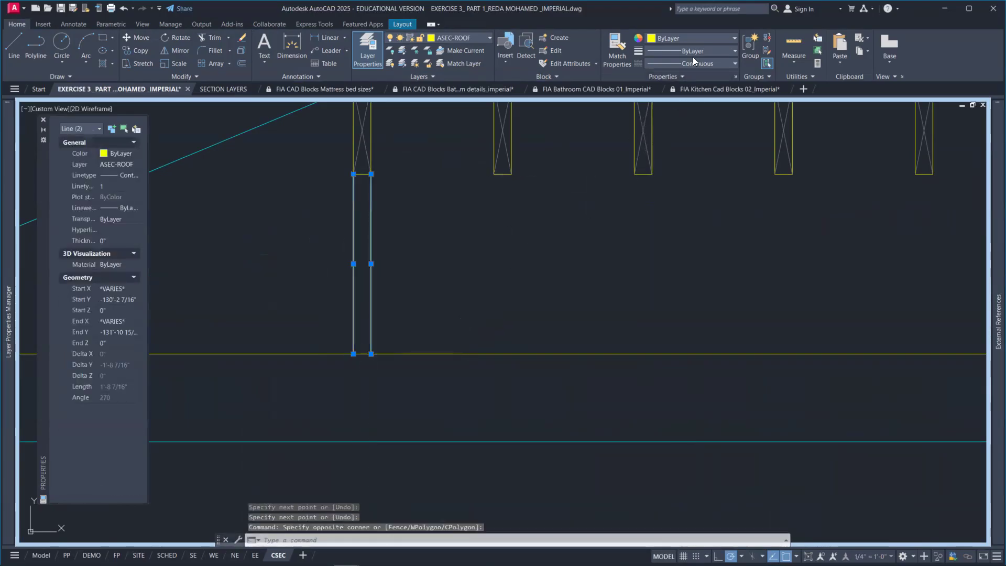
click(703, 38)
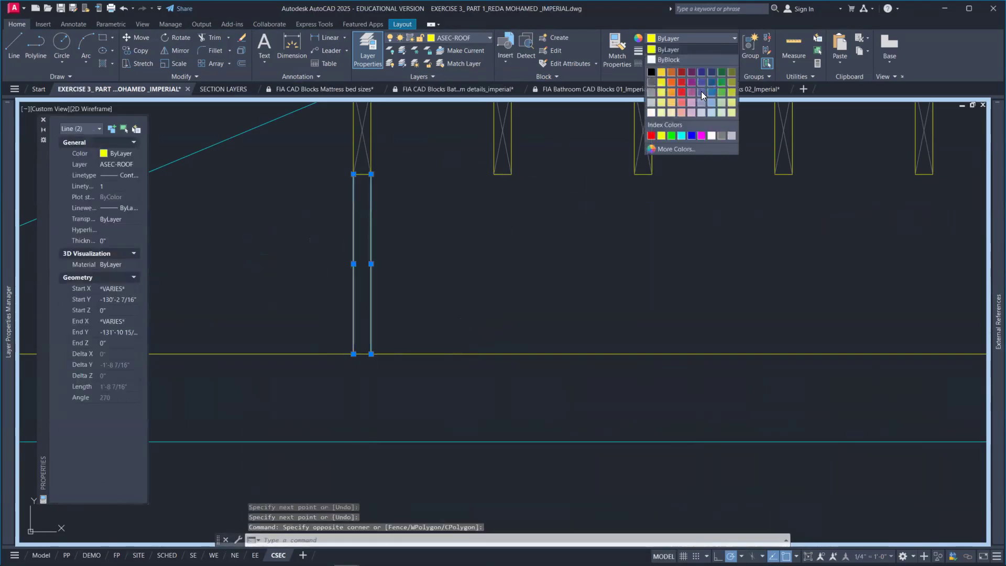
click(702, 135)
key(Escape)
Step: Start a rectangular array of the two magenta vertical lines with 15 columns
scroll(617, 253, down, 4)
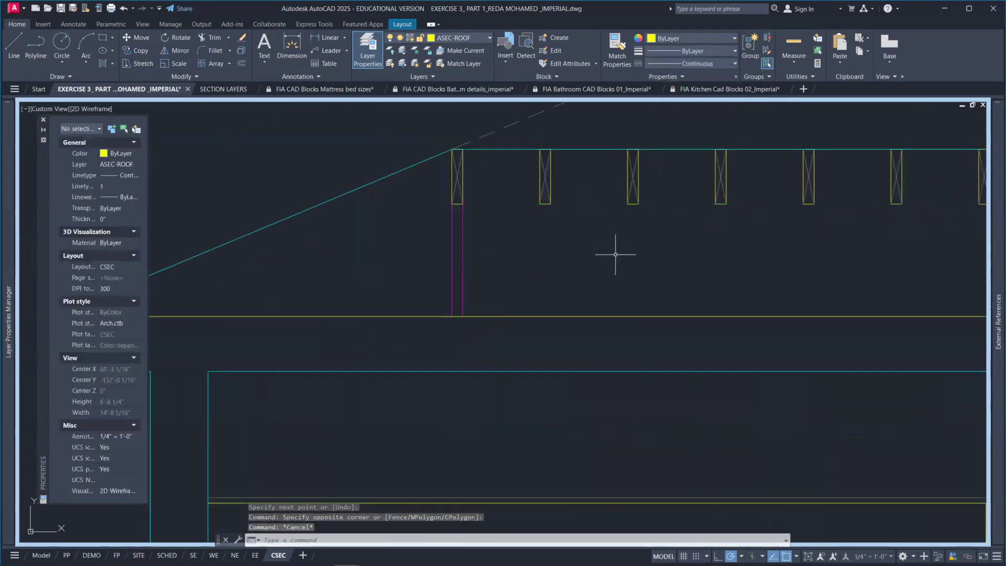
scroll(487, 263, down, 2)
click(444, 265)
click(404, 255)
text(ar)
key(Return)
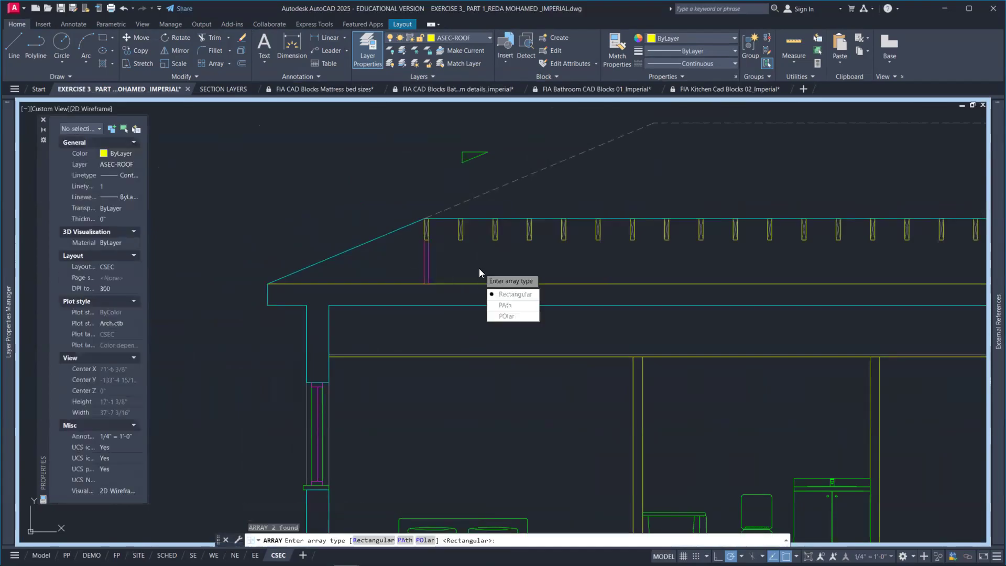
click(524, 293)
click(121, 41)
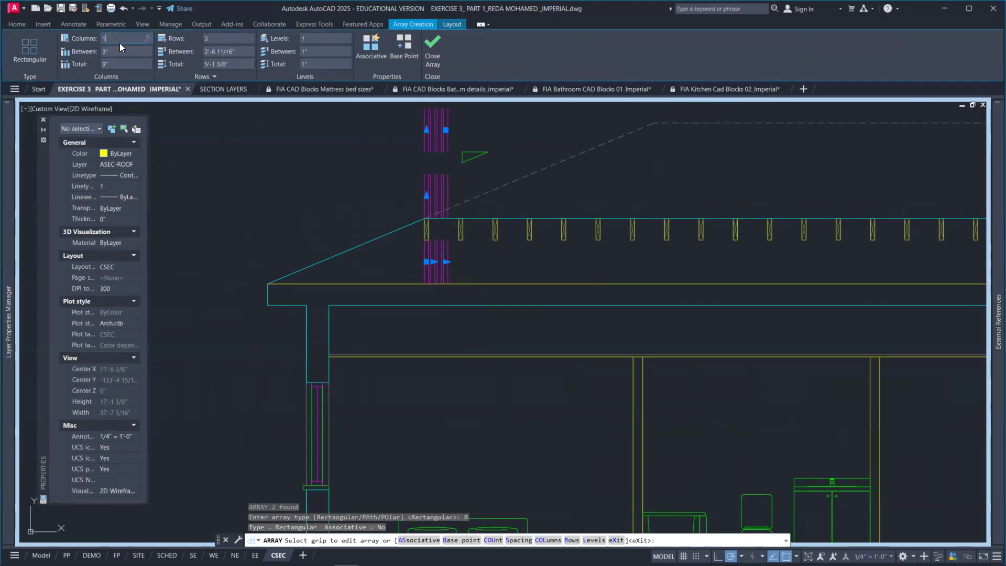
Step: Set the magenta lines' array to a 16" column spacing and a single row
click(124, 53)
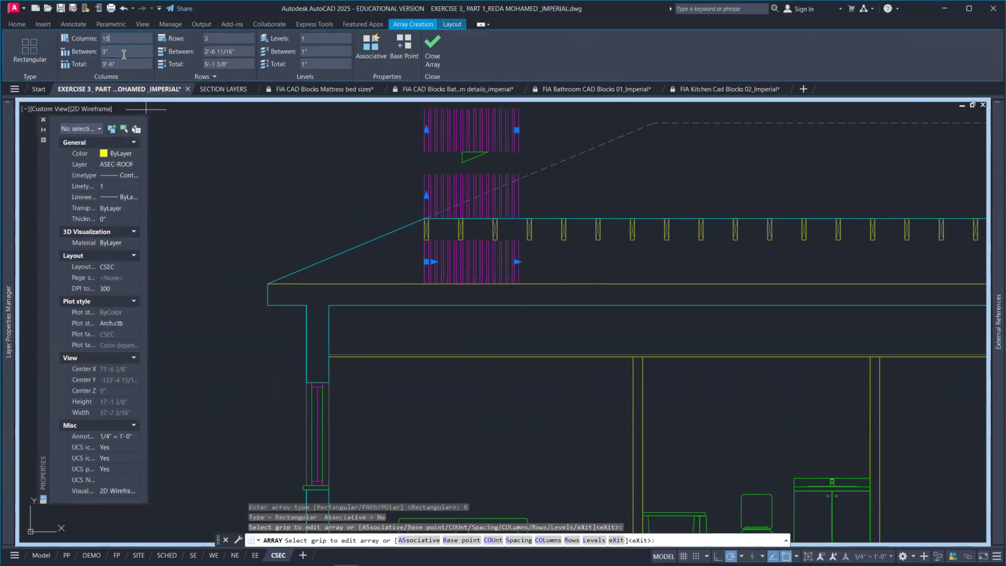
key(BackSpace)
key(BackSpace)
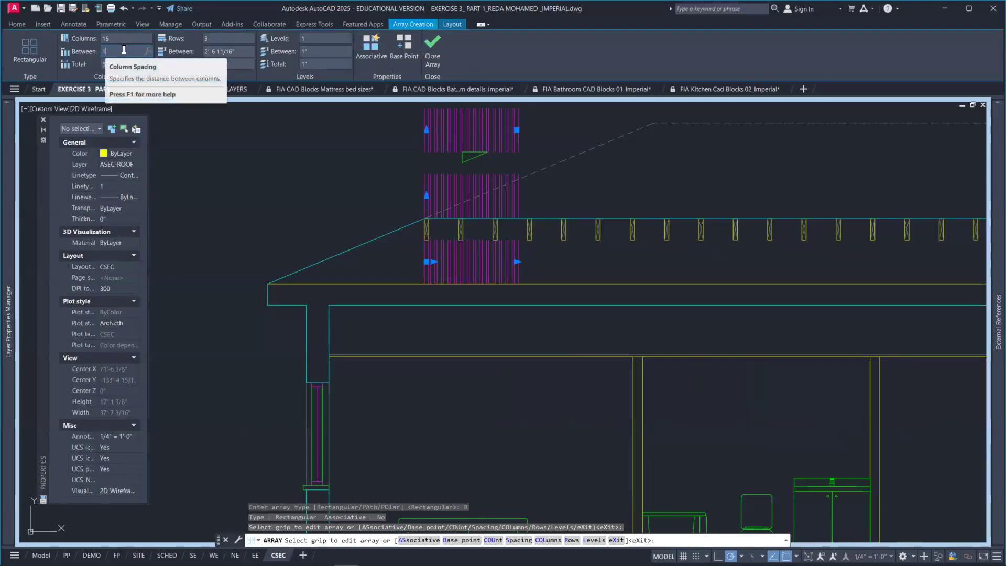
text(16)
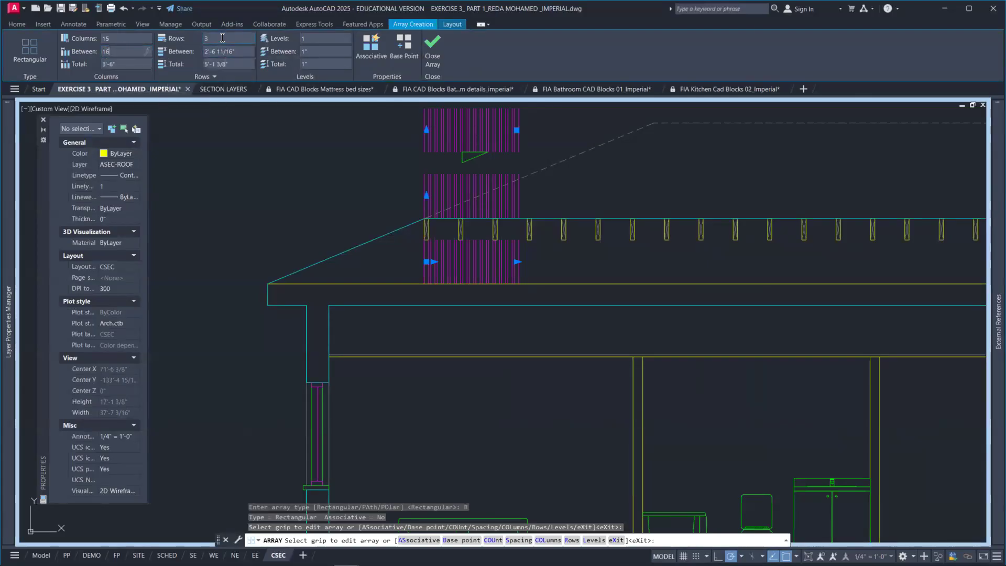
click(220, 39)
text(1)
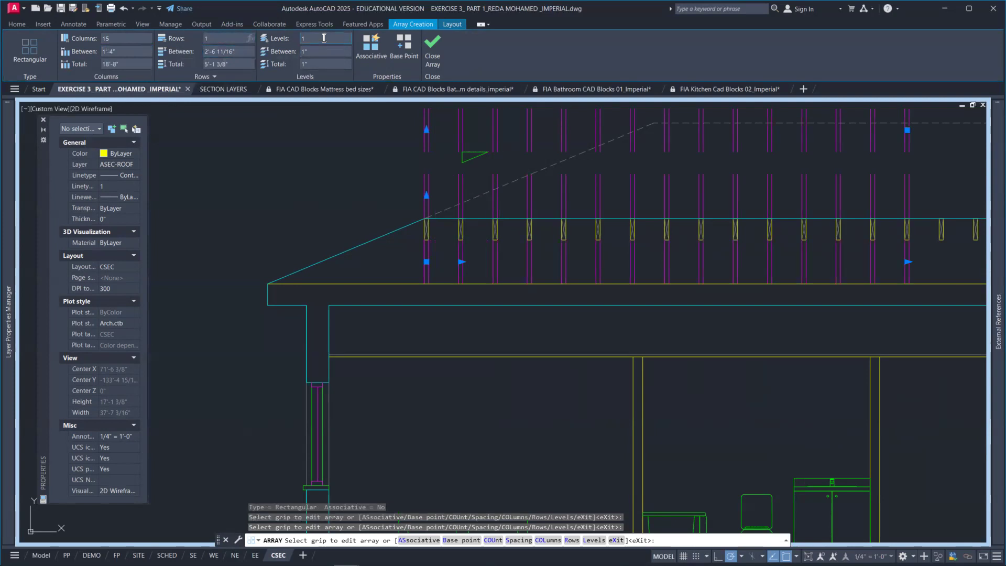
key(Return)
scroll(461, 141, down, 2)
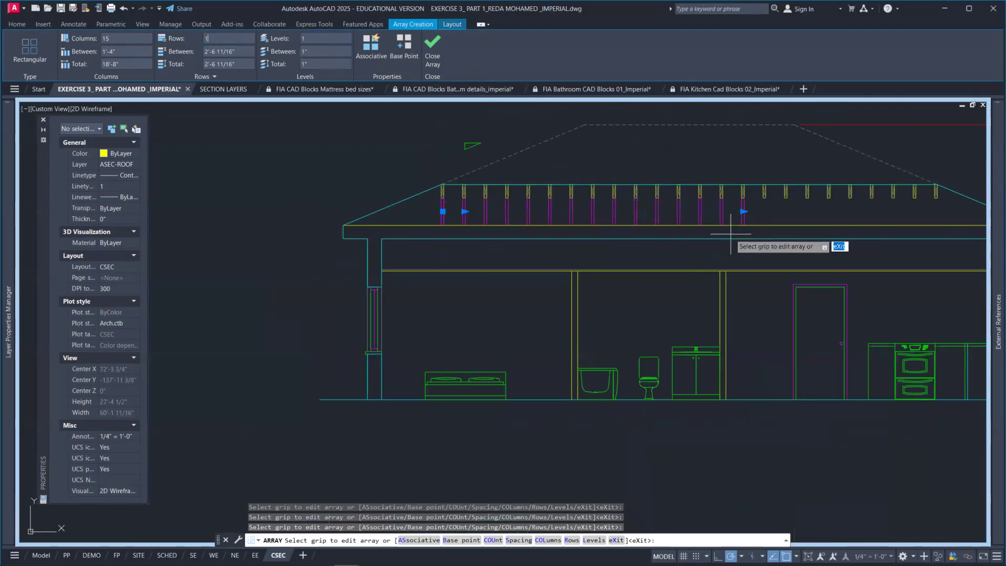
Step: Extend the magenta support array to 24 columns so it reaches the last framing member, and finish the array
scroll(817, 245, down, 2)
drag(817, 245, 621, 245)
scroll(620, 244, up, 2)
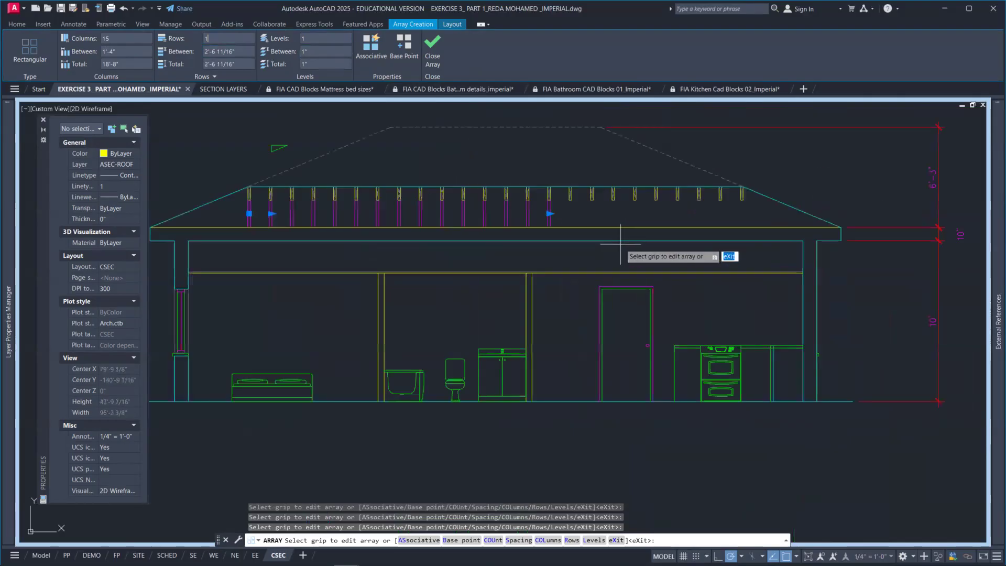
click(550, 214)
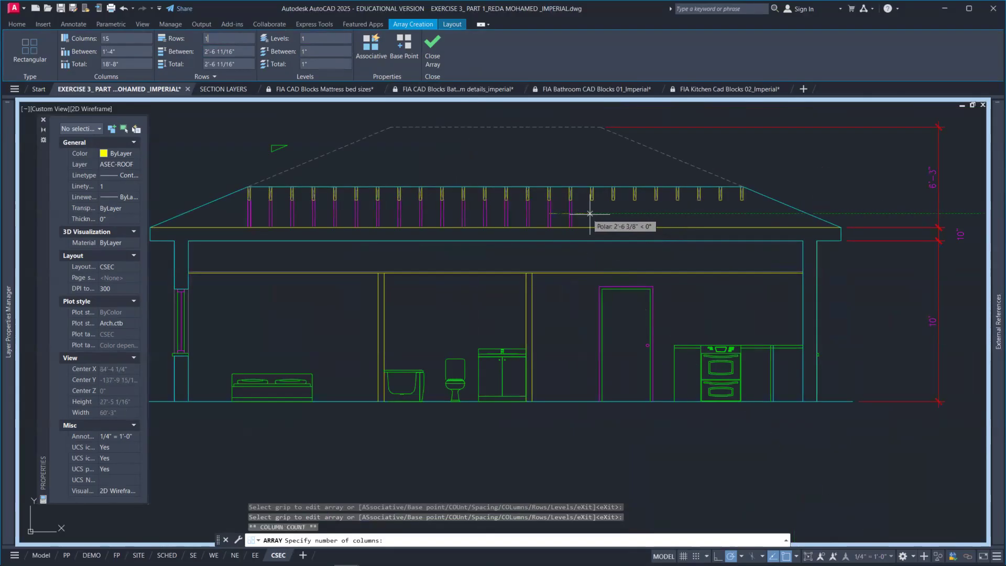
click(750, 209)
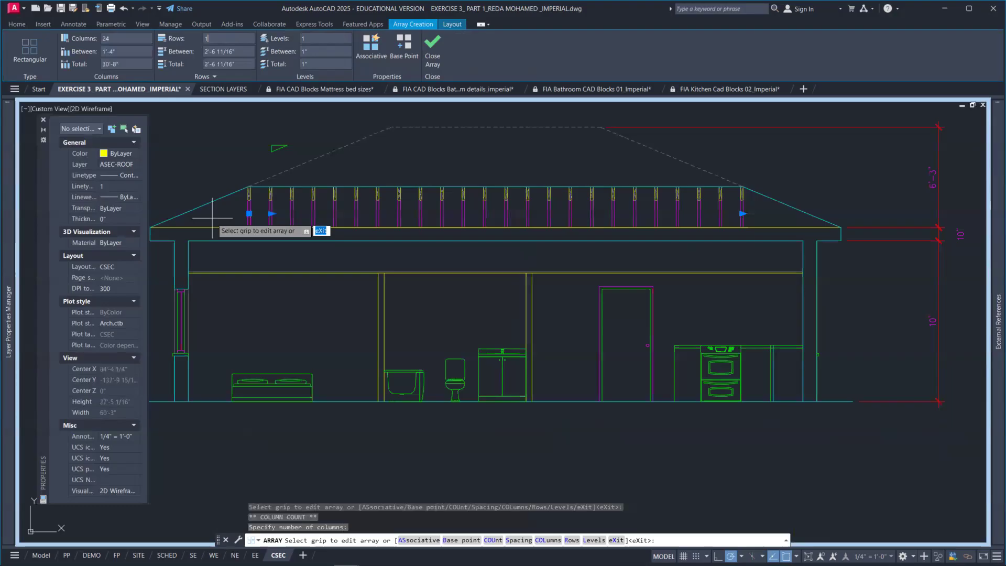
key(Escape)
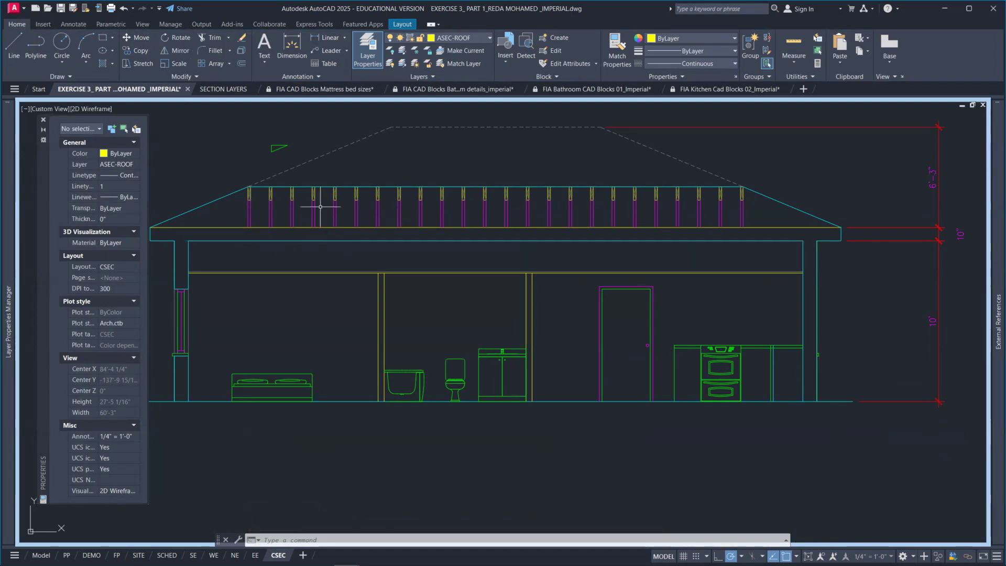
scroll(264, 190, up, 8)
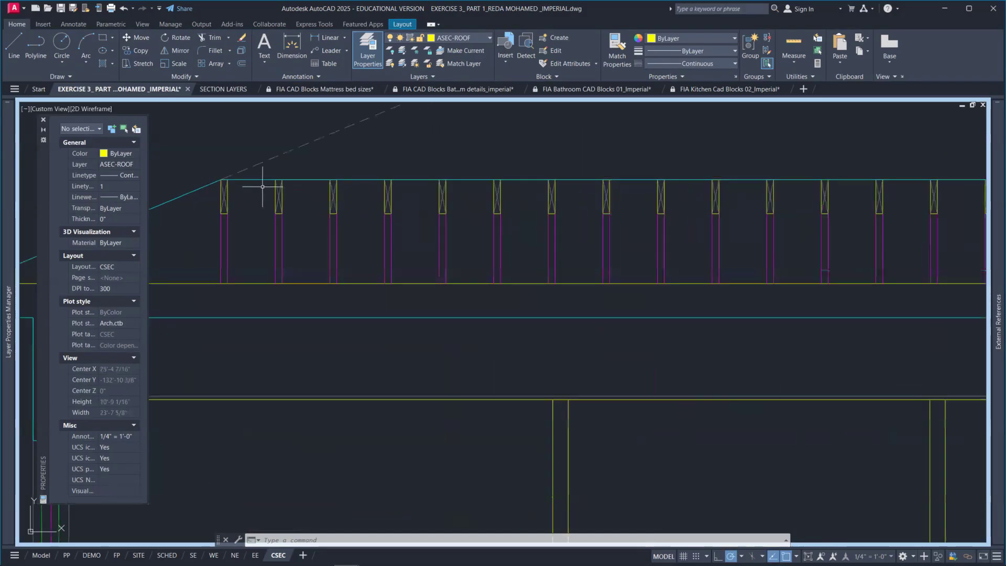
scroll(269, 198, down, 2)
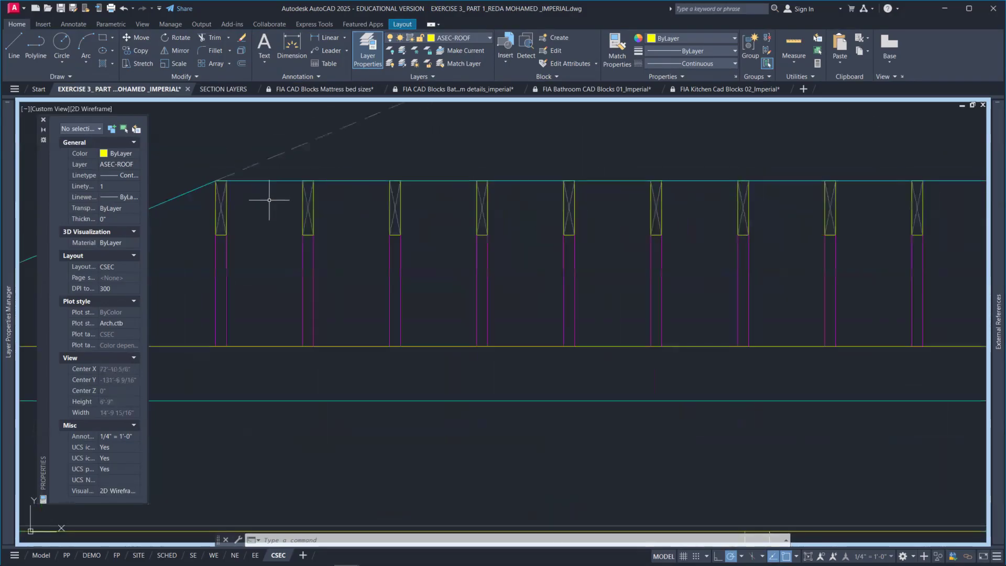
scroll(237, 186, up, 2)
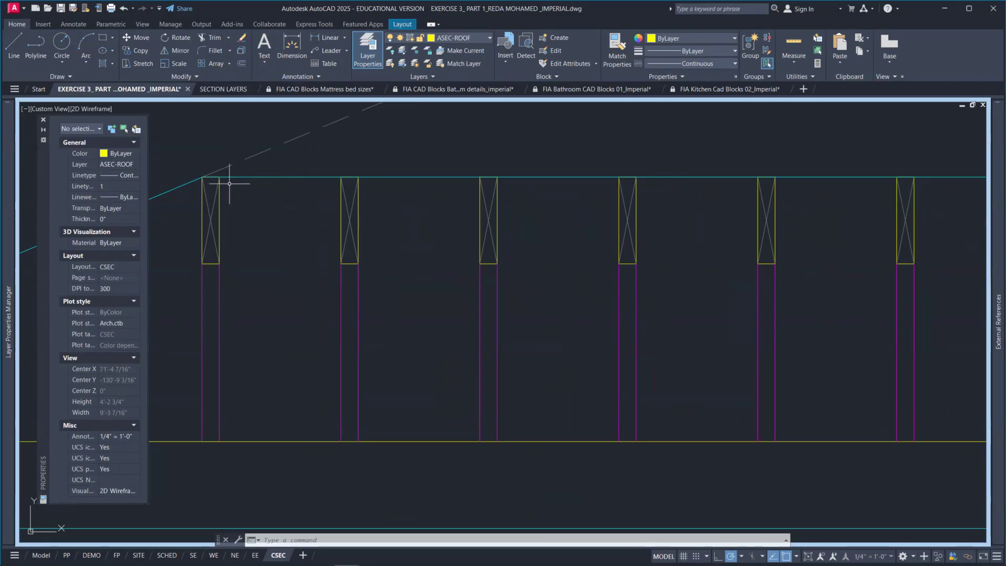
scroll(276, 215, down, 5)
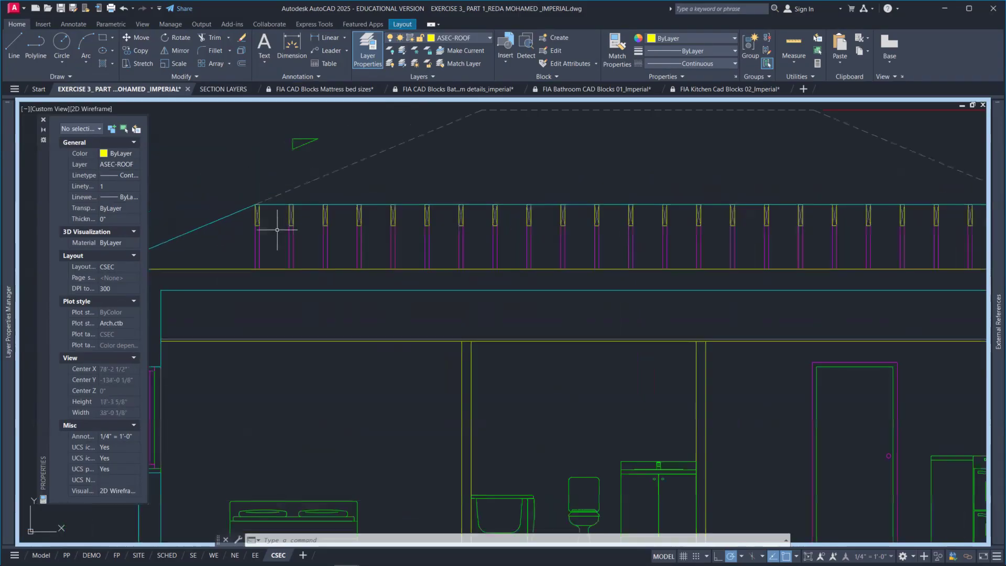
middle_drag(277, 228, 336, 223)
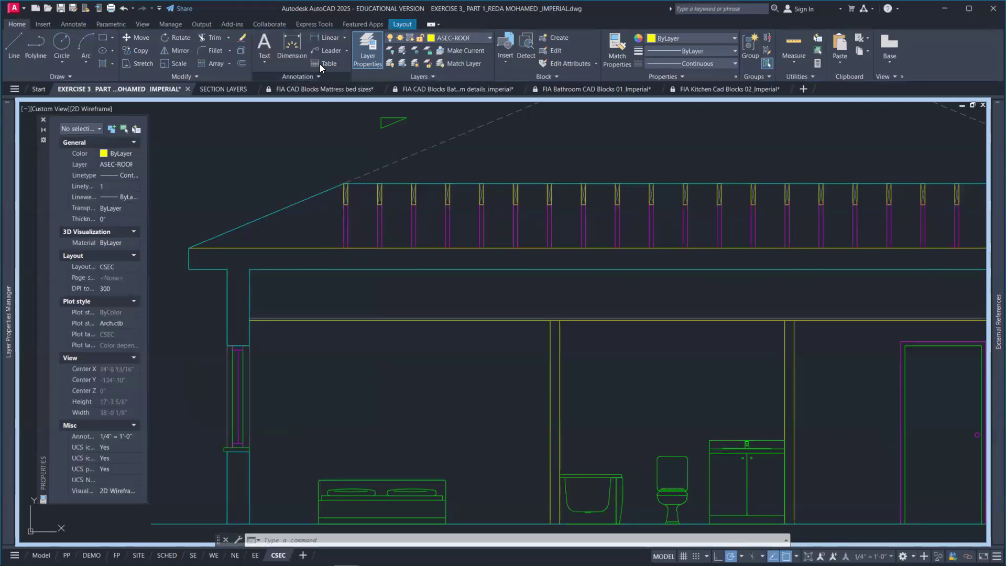
text(o)
key(Return)
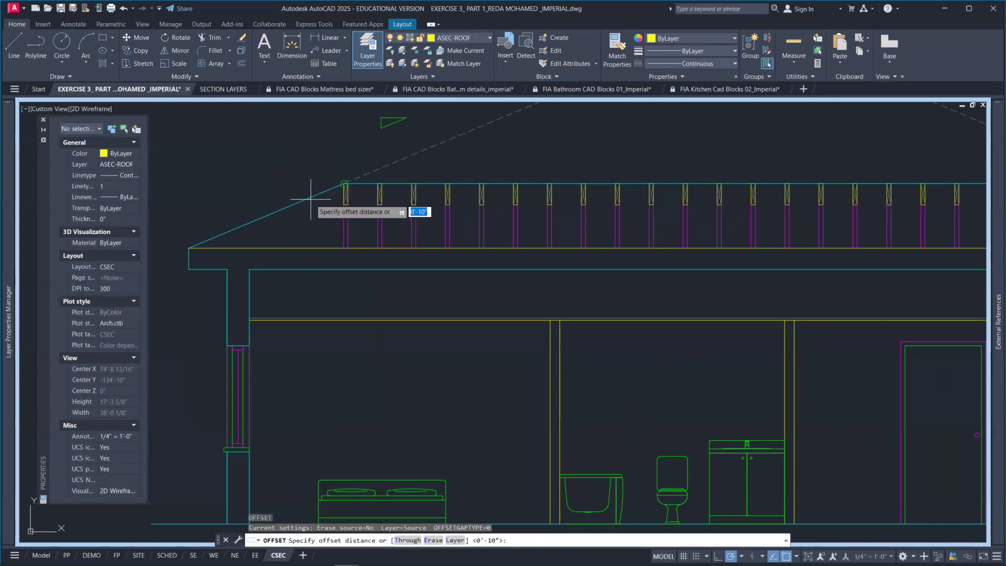
key(Escape)
Step: Offset the left sloping roof line 10" to its inner side
text(o)
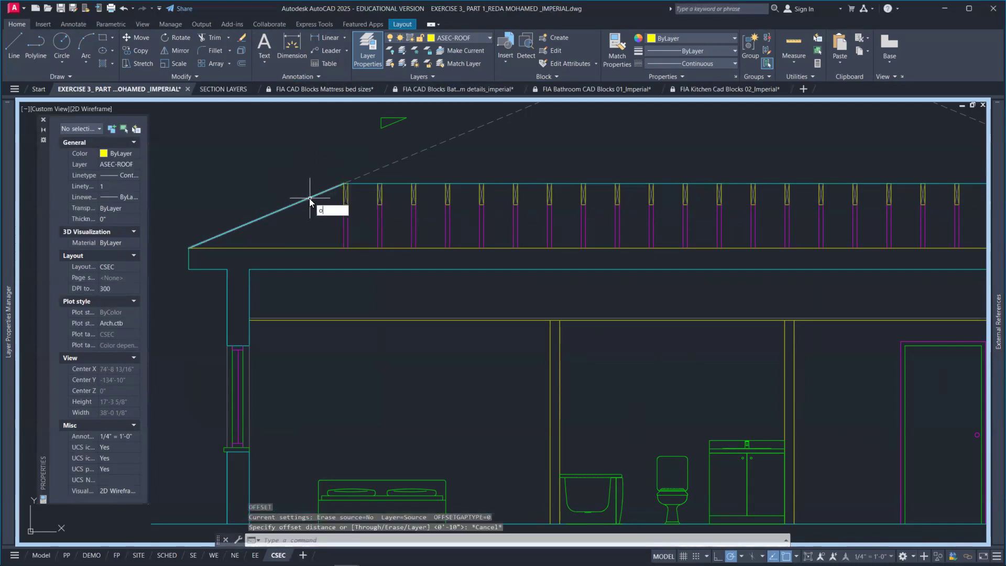
key(Return)
scroll(312, 201, up, 4)
text(10)
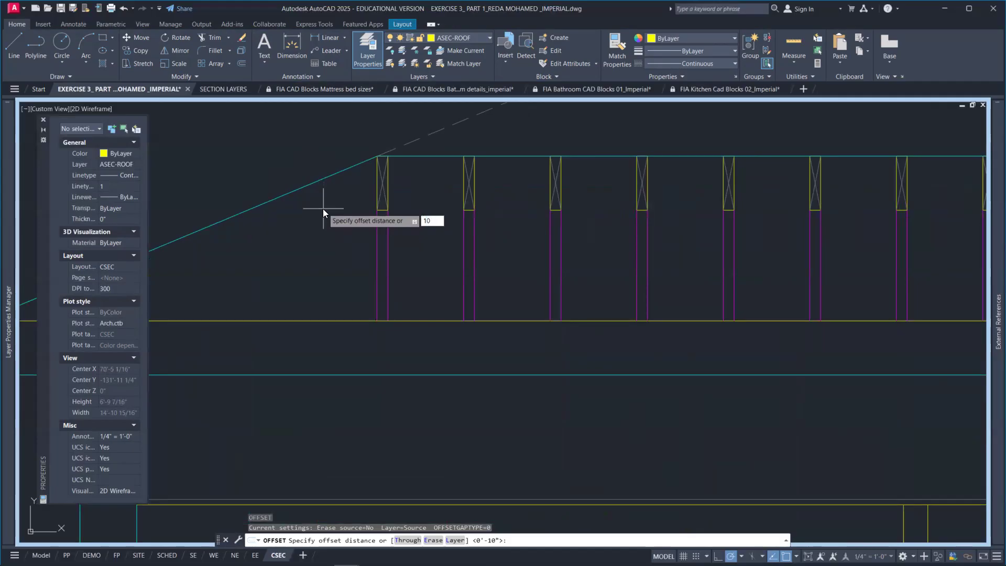
key(Return)
click(314, 184)
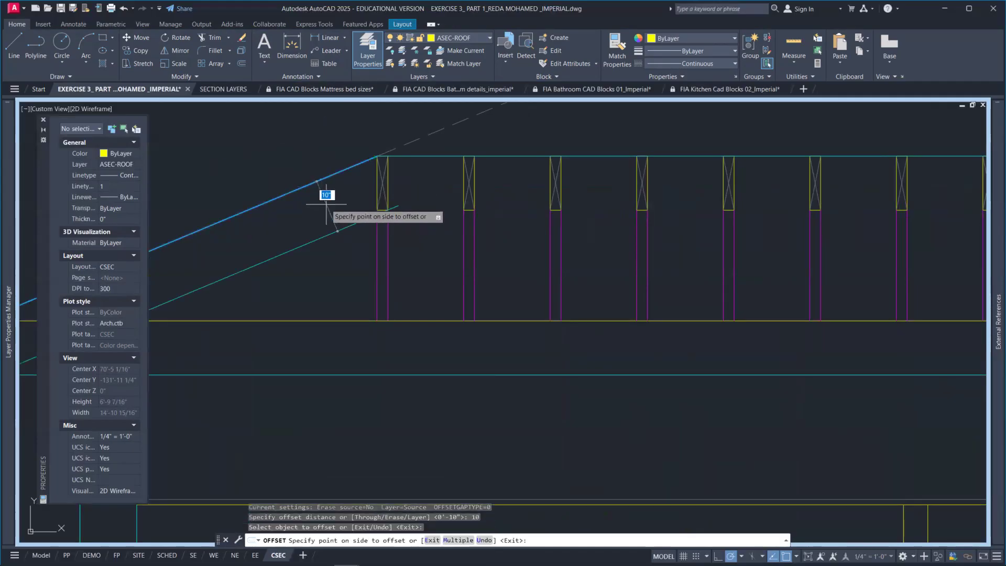
click(326, 204)
Step: Offset the right sloping roof line inward by the same 10" and finish the Offset command
scroll(431, 269, down, 5)
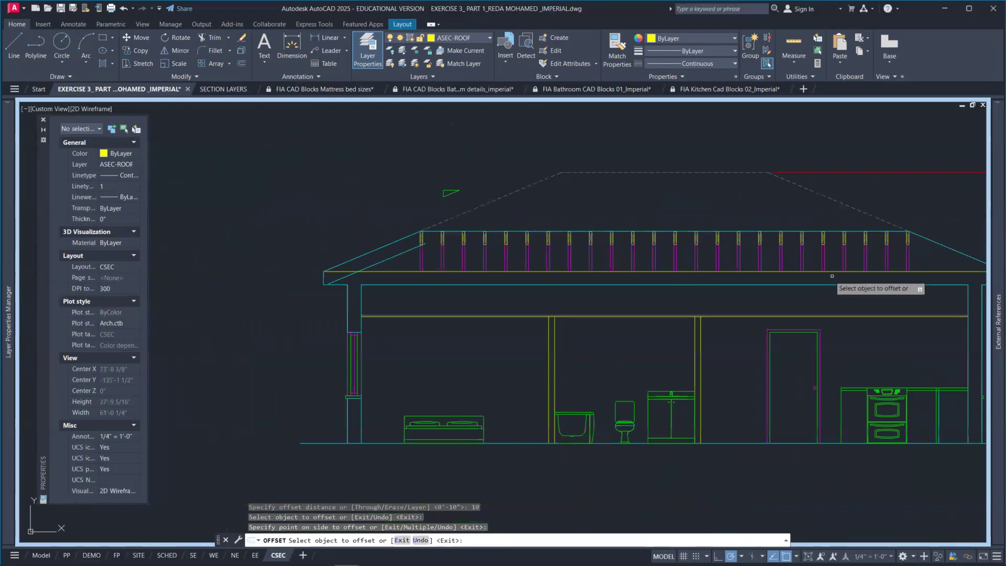
click(935, 243)
click(935, 245)
key(Escape)
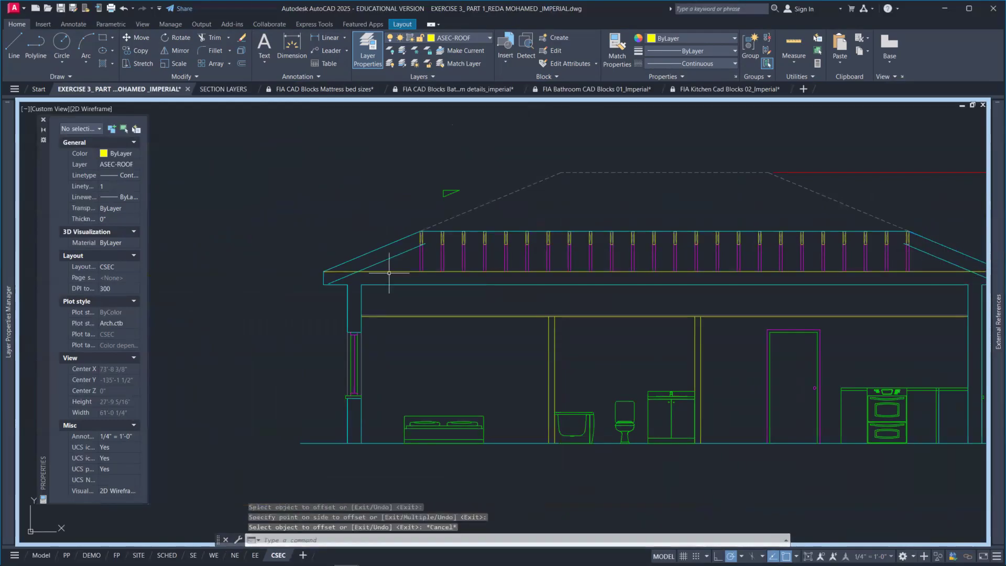
Step: Trim the left offset roof line below the yellow eave line and across the leftmost support, and delete the leftover stub
scroll(389, 272, up, 4)
text(tr)
key(Return)
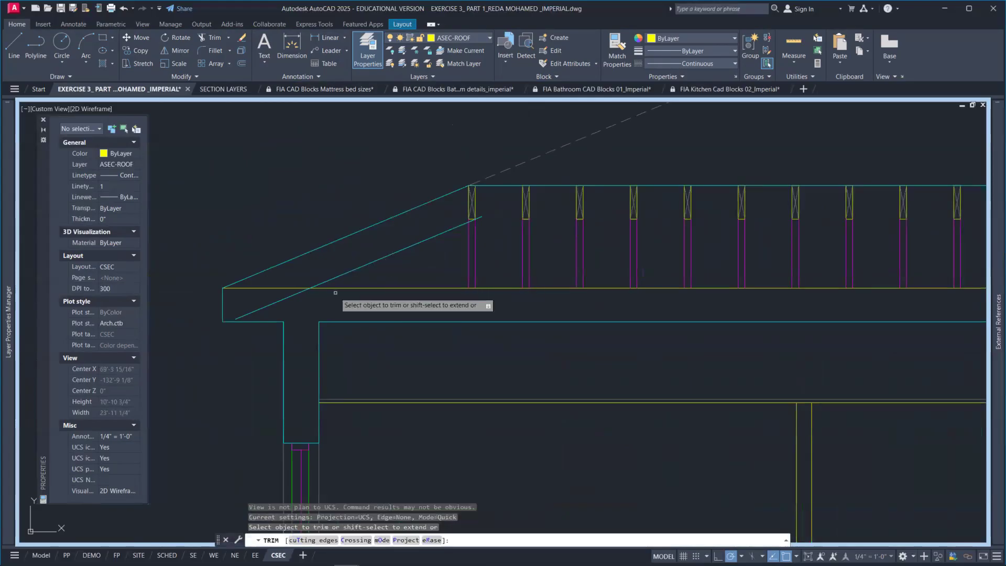
click(294, 292)
scroll(479, 225, up, 4)
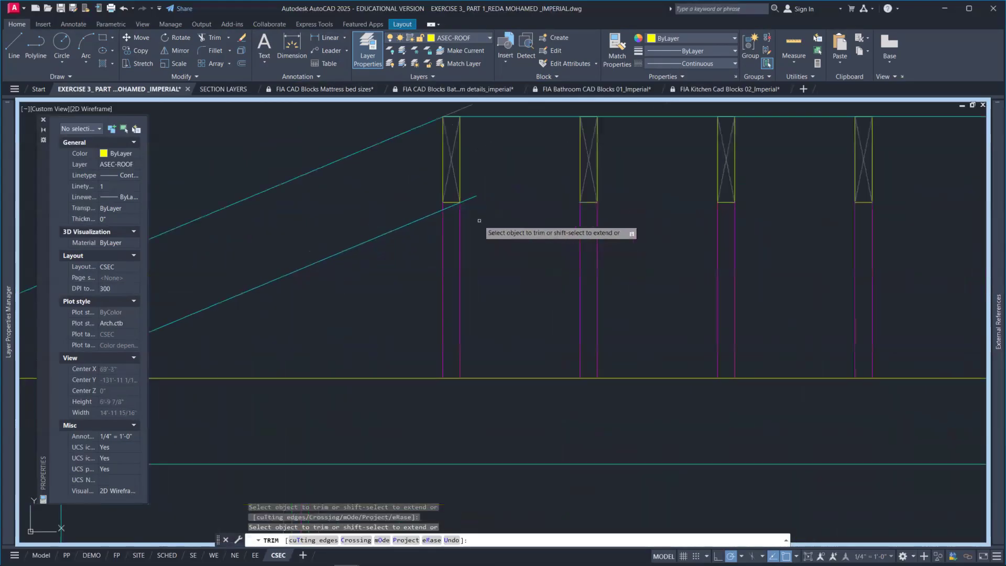
click(451, 208)
key(Escape)
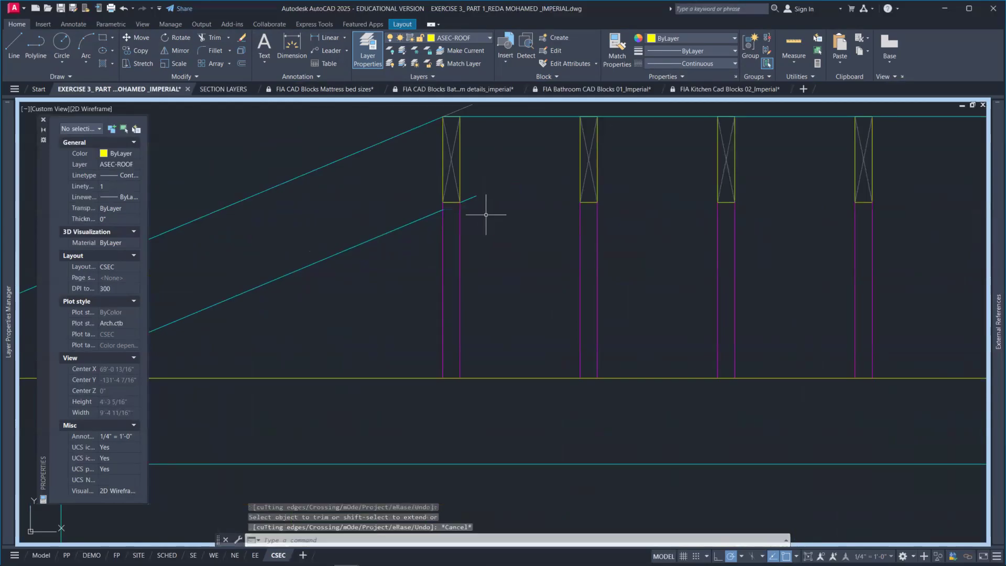
click(471, 199)
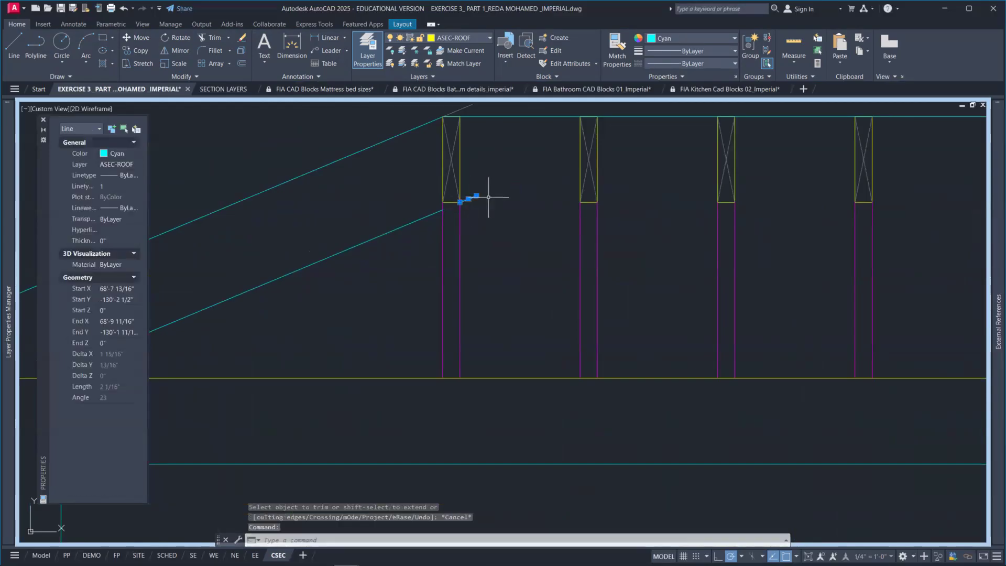
key(Delete)
Step: Trim the right offset roof line across the rightmost support and below the yellow eave line
scroll(489, 197, down, 6)
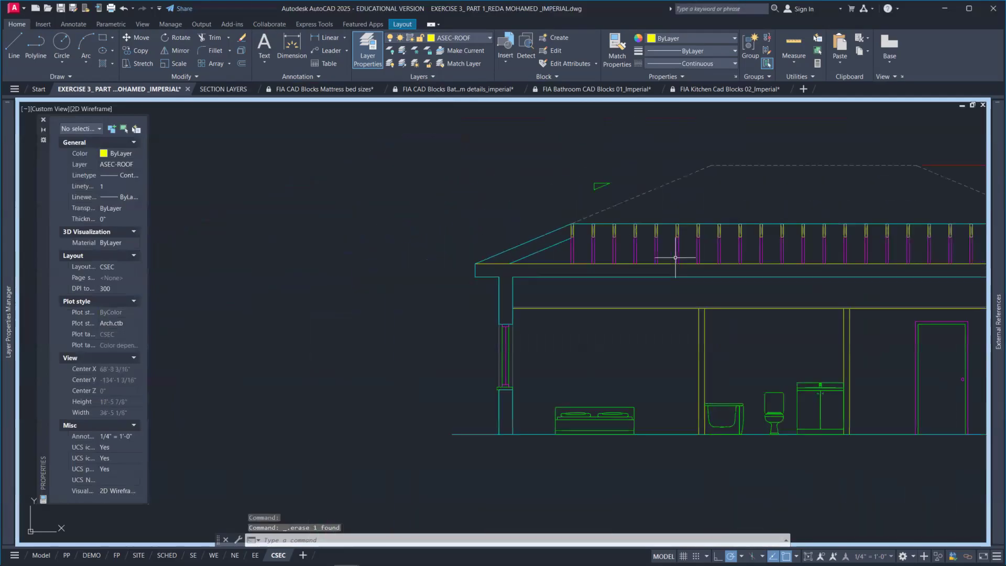
mouse_move(743, 266)
middle_down()
mouse_move(535, 258)
mouse_move(667, 260)
mouse_move(583, 257)
middle_up()
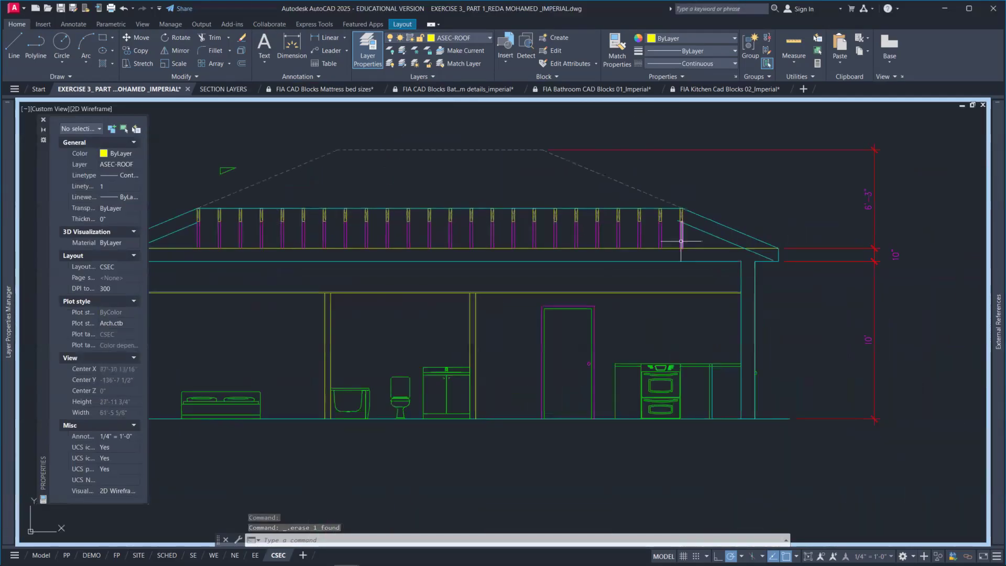
scroll(681, 241, up, 4)
scroll(685, 227, up, 2)
text(tr)
key(Return)
scroll(645, 203, up, 2)
scroll(645, 203, up, 2)
click(652, 166)
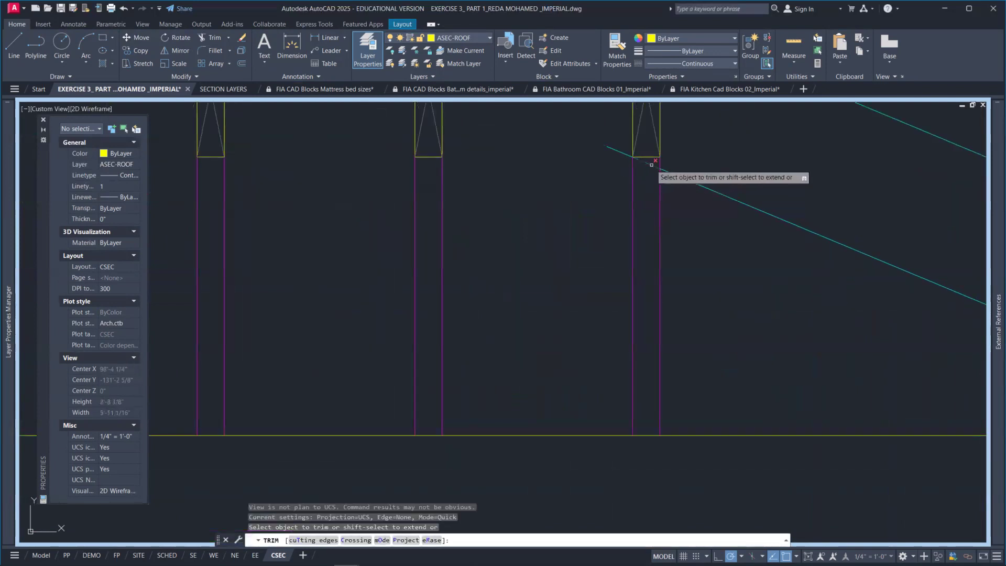
scroll(707, 217, down, 3)
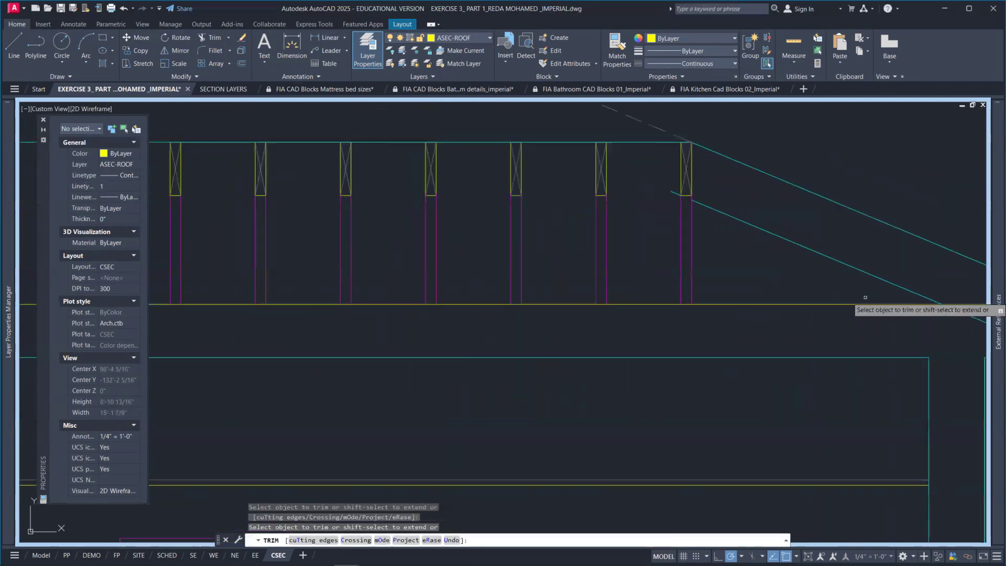
mouse_move(996, 320)
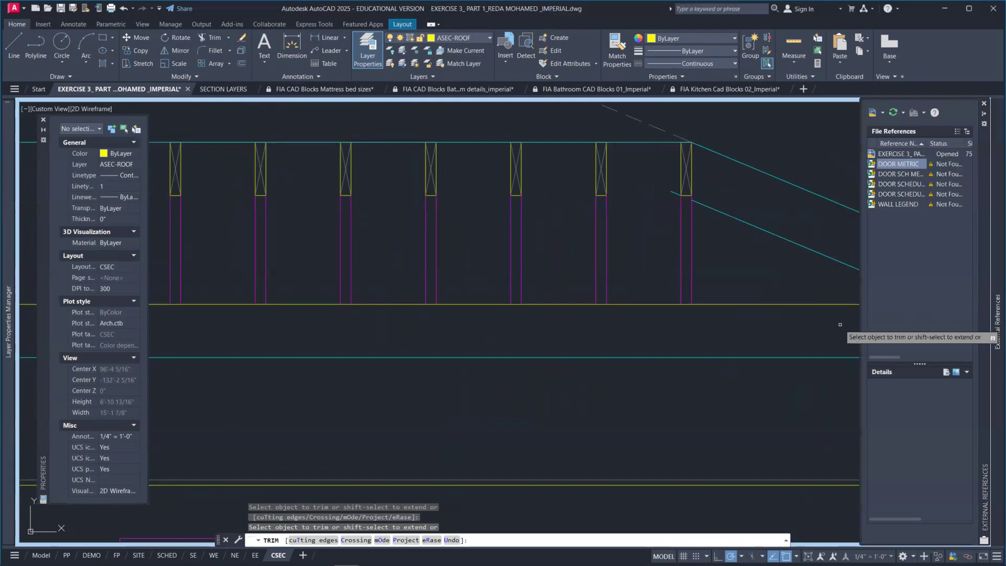
scroll(753, 307, down, 2)
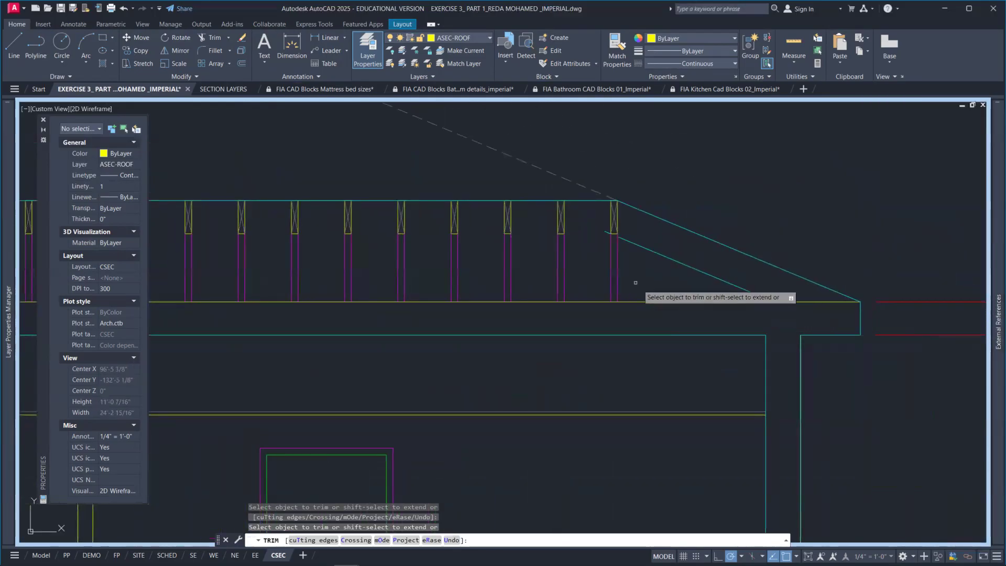
key(Escape)
Step: Erase the short leftover piece of the offset line beside the rightmost framing member
text(e)
key(Return)
click(608, 262)
Step: Return to paper space and examine the roof framing and line weights of the cross section on the sheet
scroll(607, 265, down, 6)
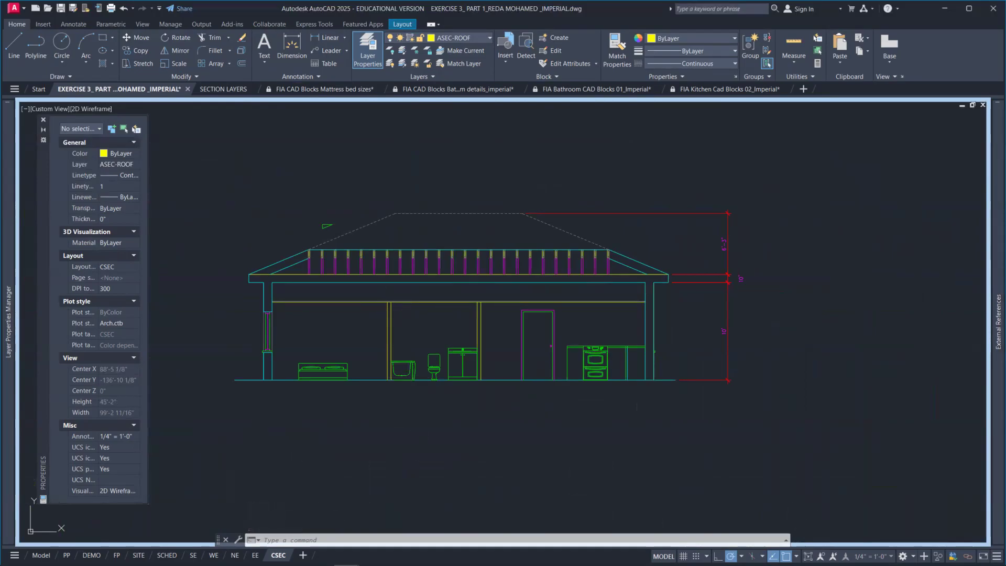
click(808, 556)
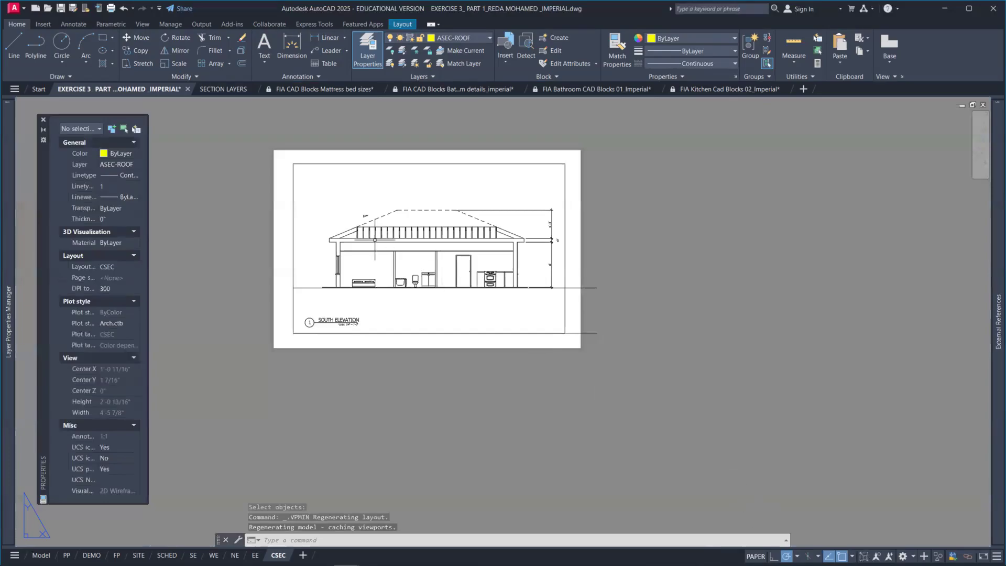
scroll(375, 239, up, 4)
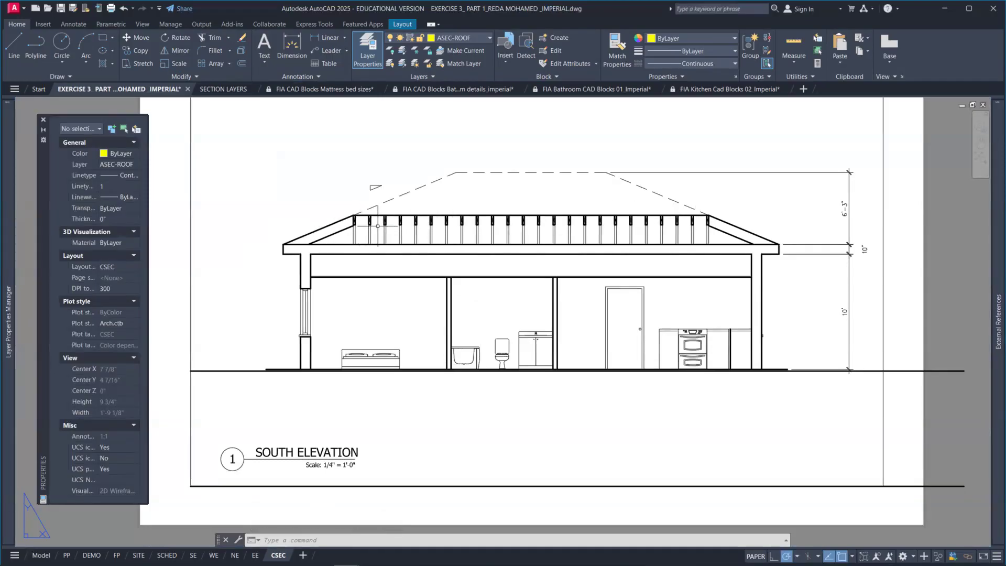
scroll(363, 224, up, 2)
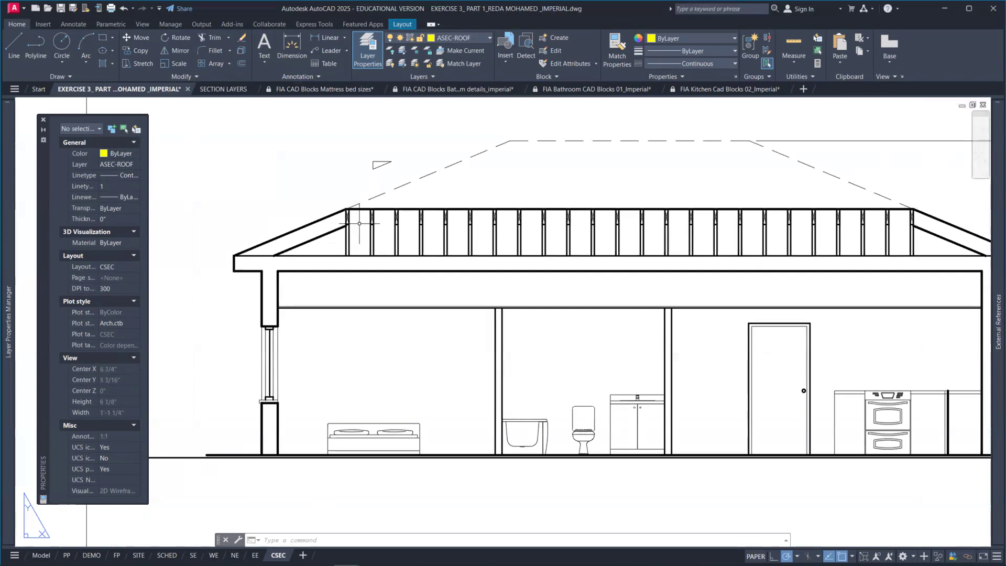
scroll(250, 258, down, 2)
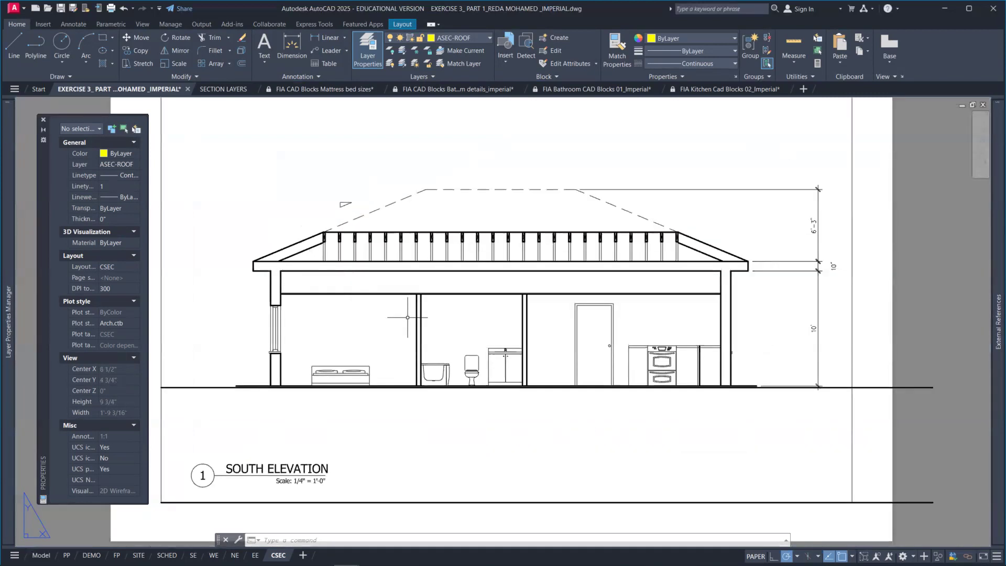
middle_drag(406, 330, 438, 331)
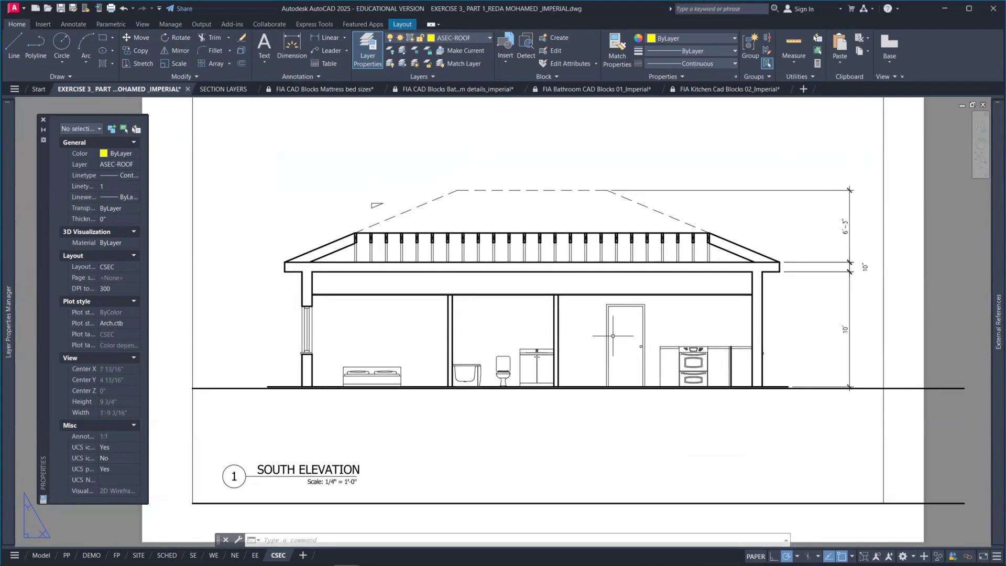
scroll(476, 248, up, 2)
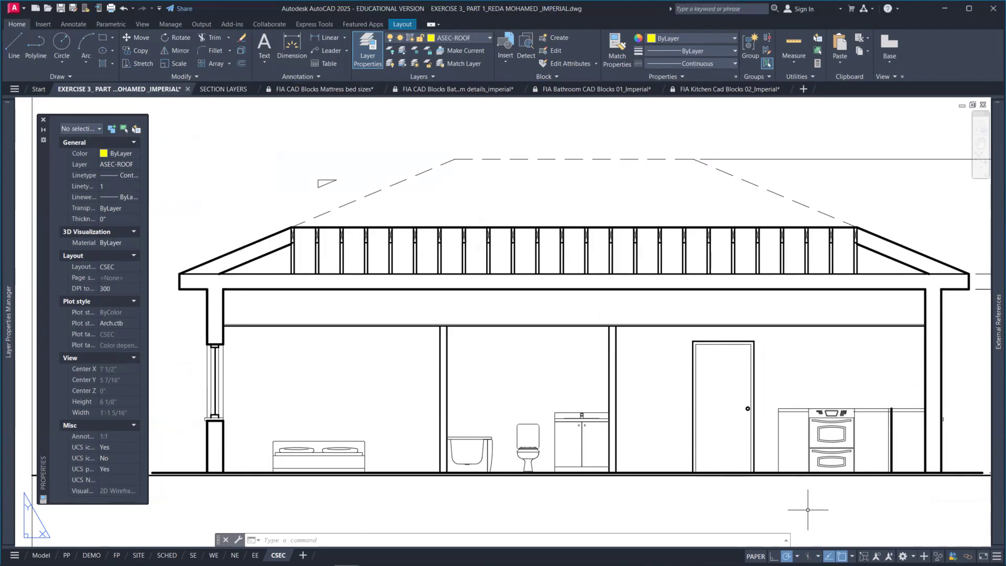
Step: Maximize the section viewport and draw a line joining the lower corners of the first two roof framing members at the left end
click(864, 555)
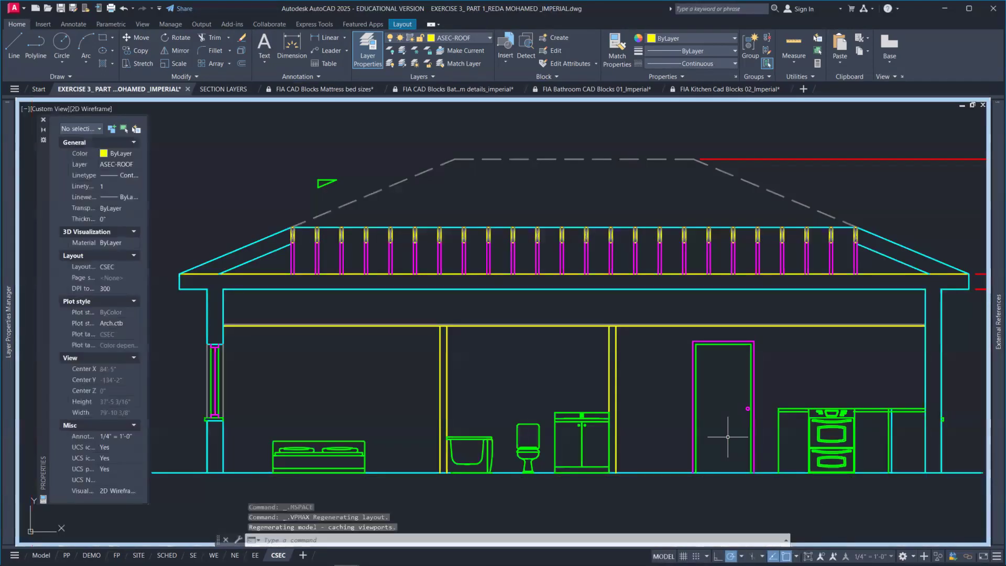
scroll(463, 267, up, 1)
scroll(465, 259, down, 1)
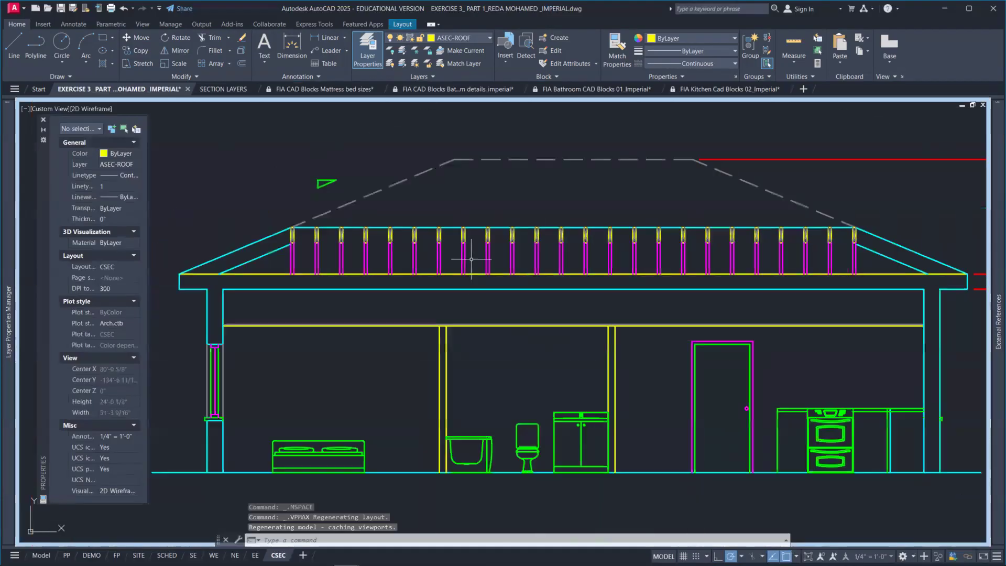
text(l)
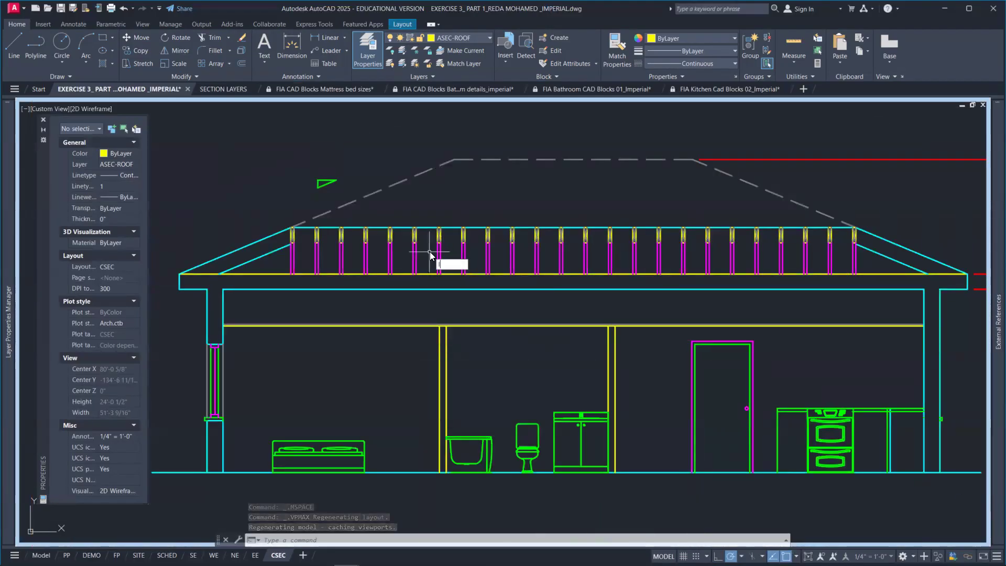
key(Return)
scroll(285, 242, up, 8)
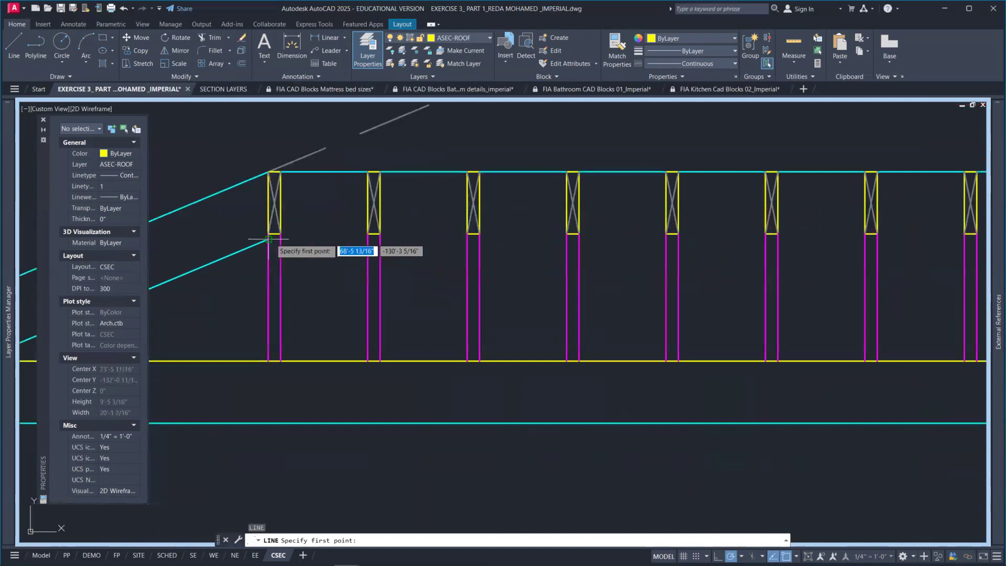
click(274, 229)
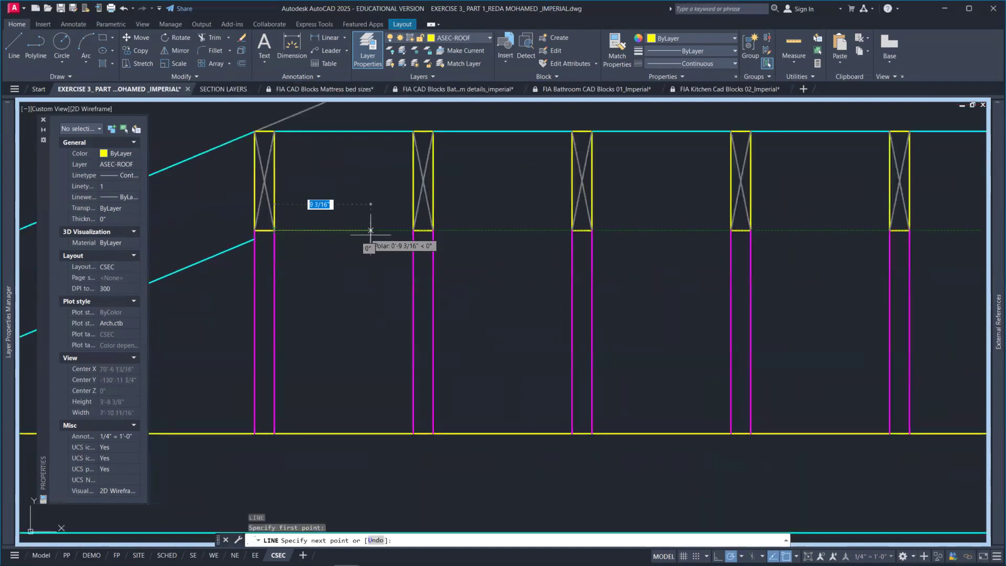
click(413, 230)
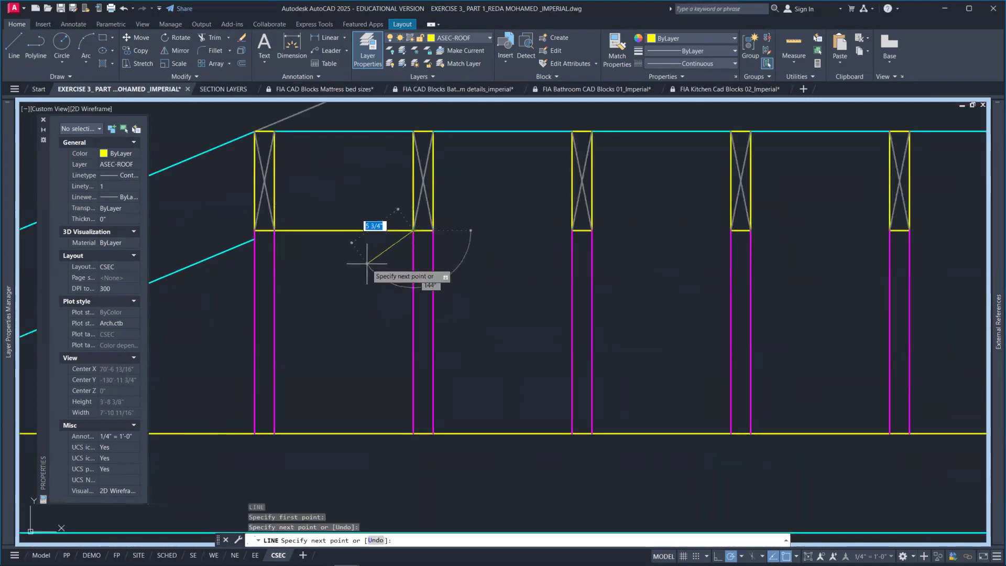
key(Return)
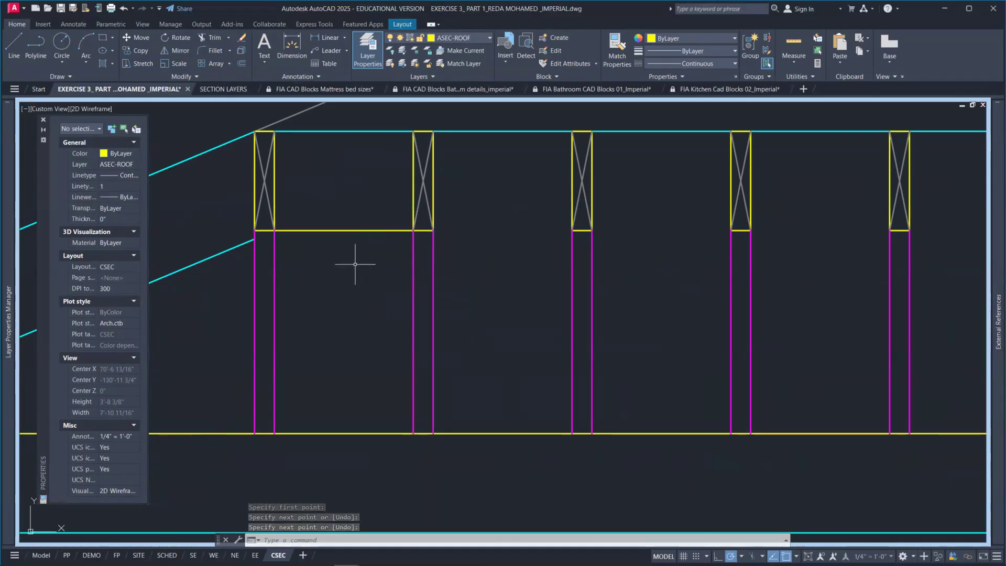
Step: Create a rectangular array of the new line with 16 columns spaced 16" apart and a single row
text(a)
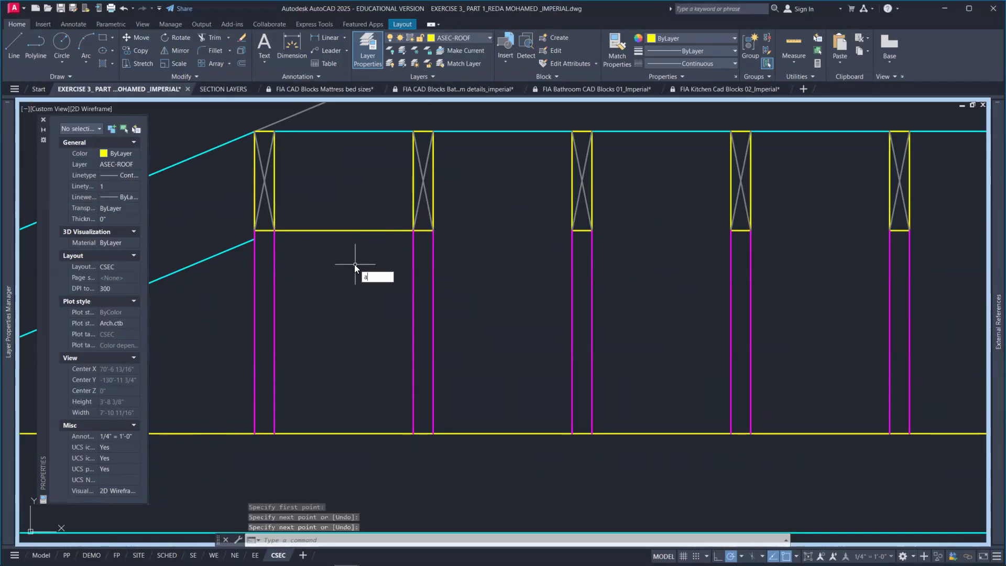
text(r)
key(Return)
click(356, 260)
click(331, 212)
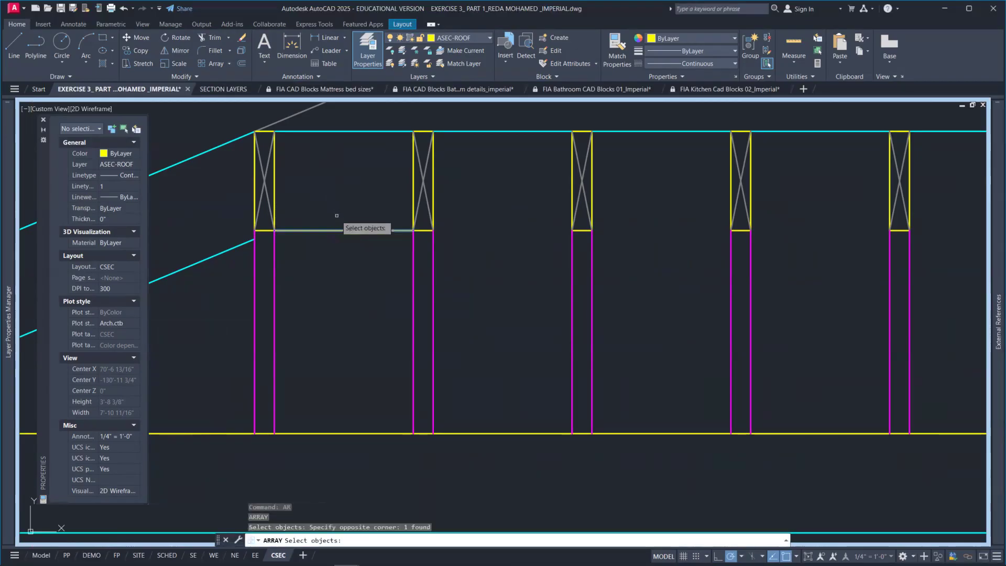
key(Return)
click(376, 257)
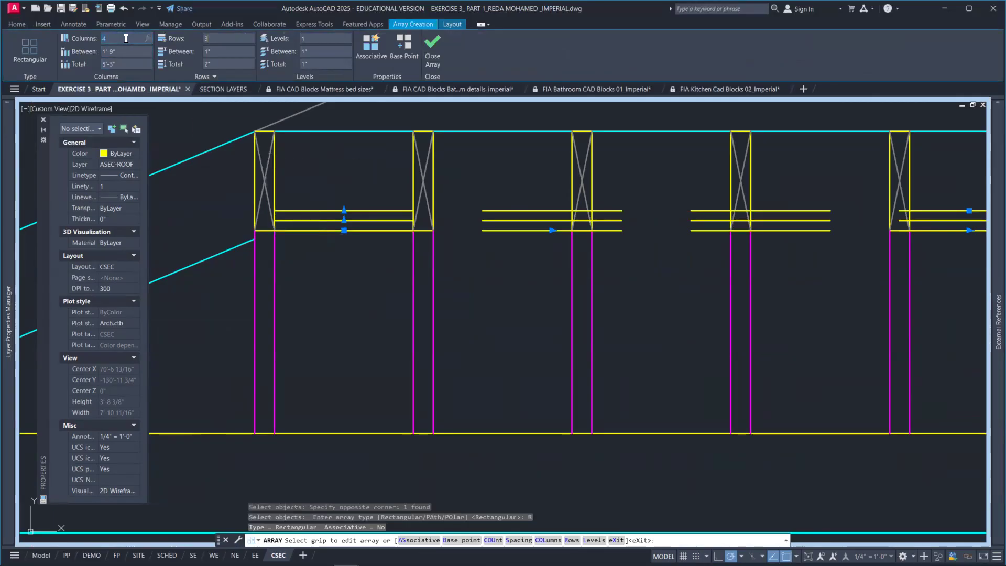
key(Return)
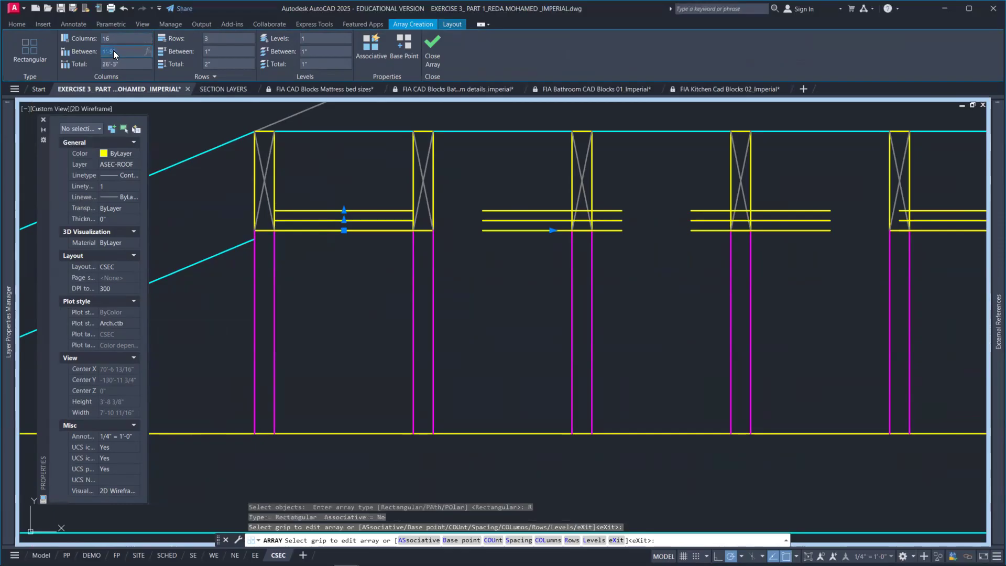
text(16)
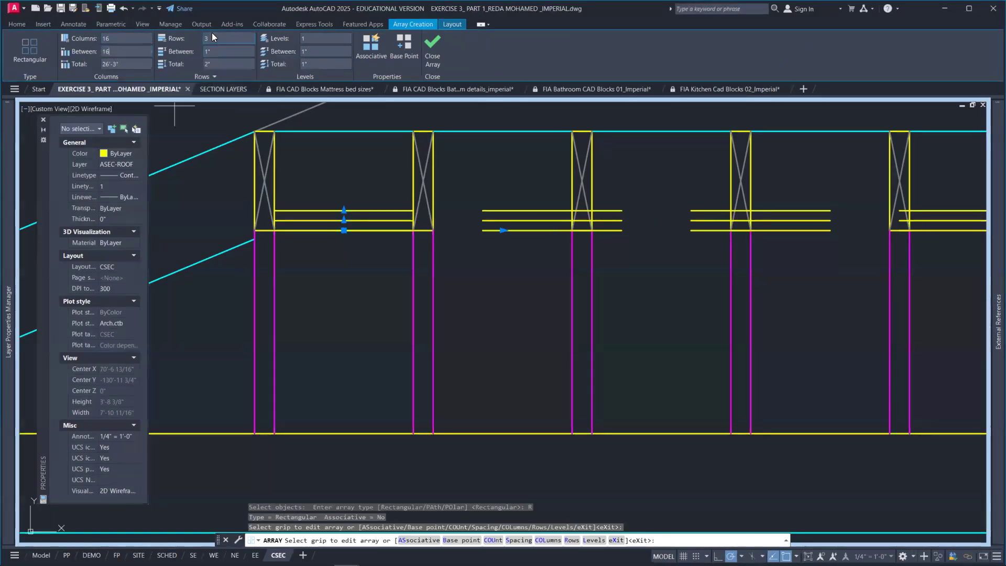
click(212, 37)
text(1)
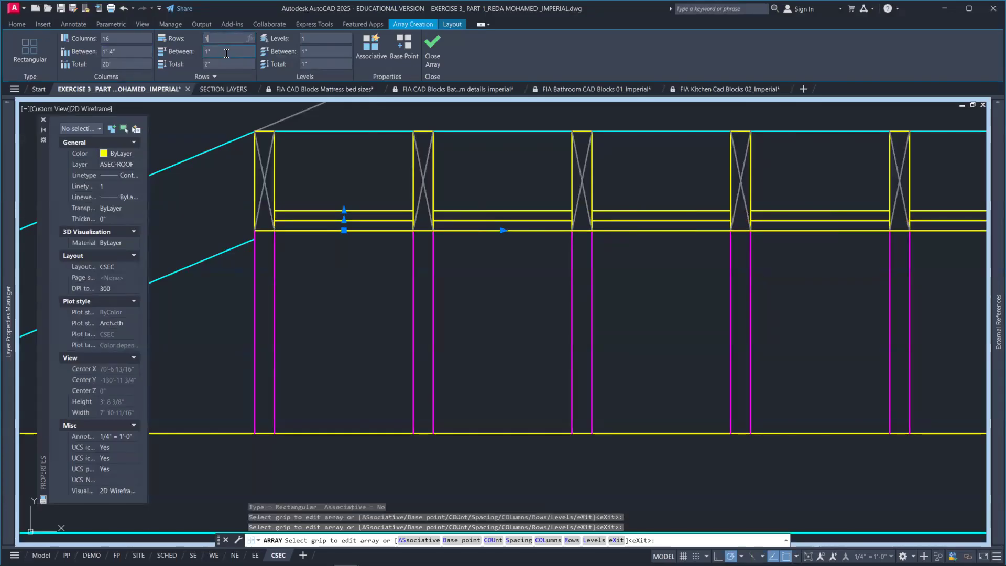
Step: Extend the line array to 23 columns so it reaches the rightmost framing member, and finish the array
scroll(460, 212, down, 4)
scroll(532, 224, down, 3)
scroll(498, 221, up, 1)
scroll(652, 234, up, 2)
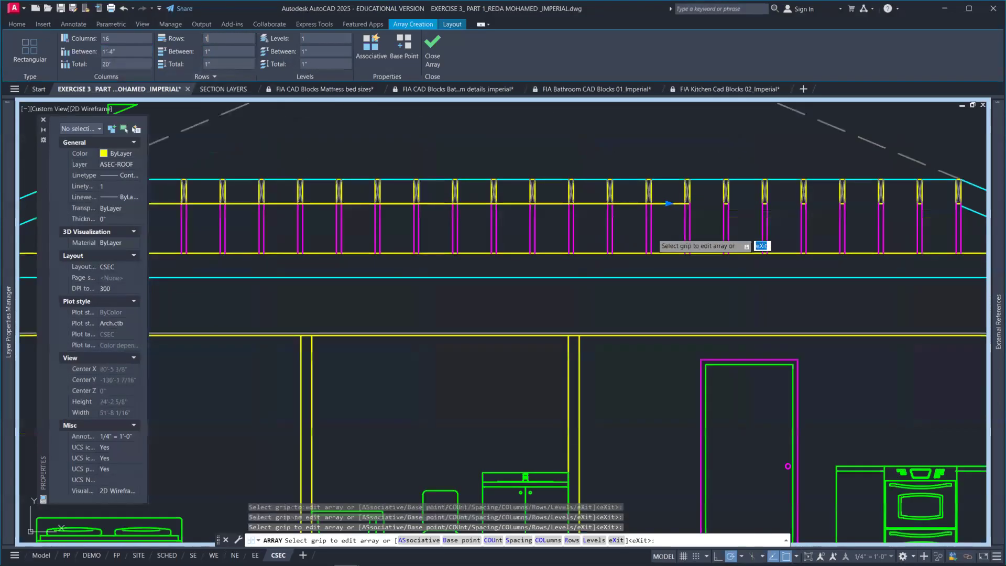
scroll(675, 238, down, 3)
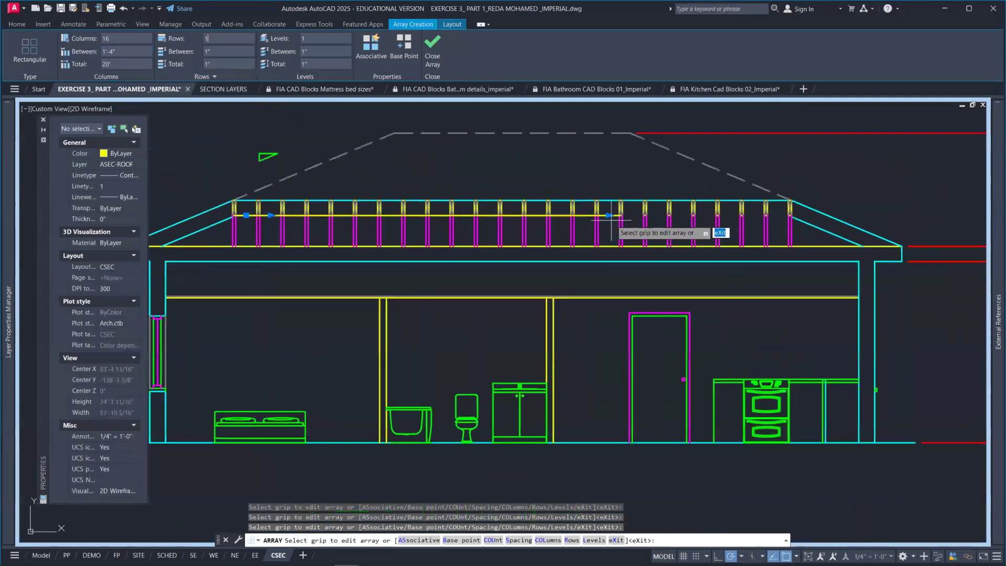
click(609, 215)
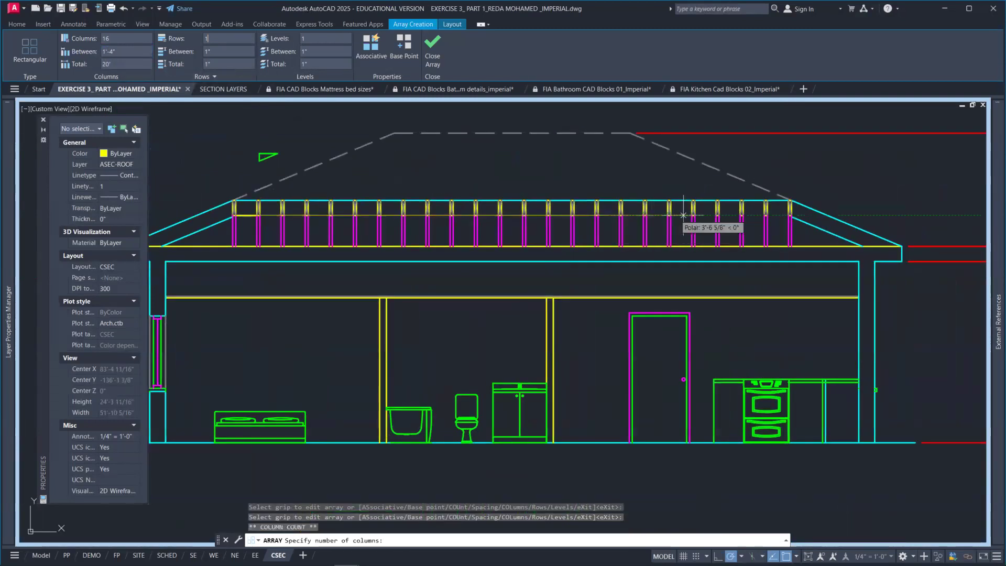
click(787, 215)
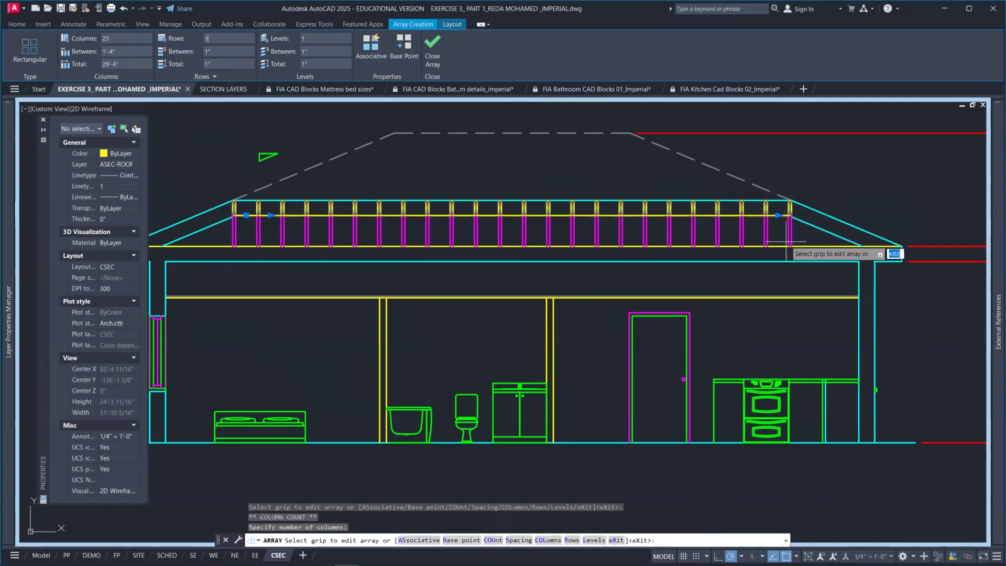
scroll(749, 241, down, 2)
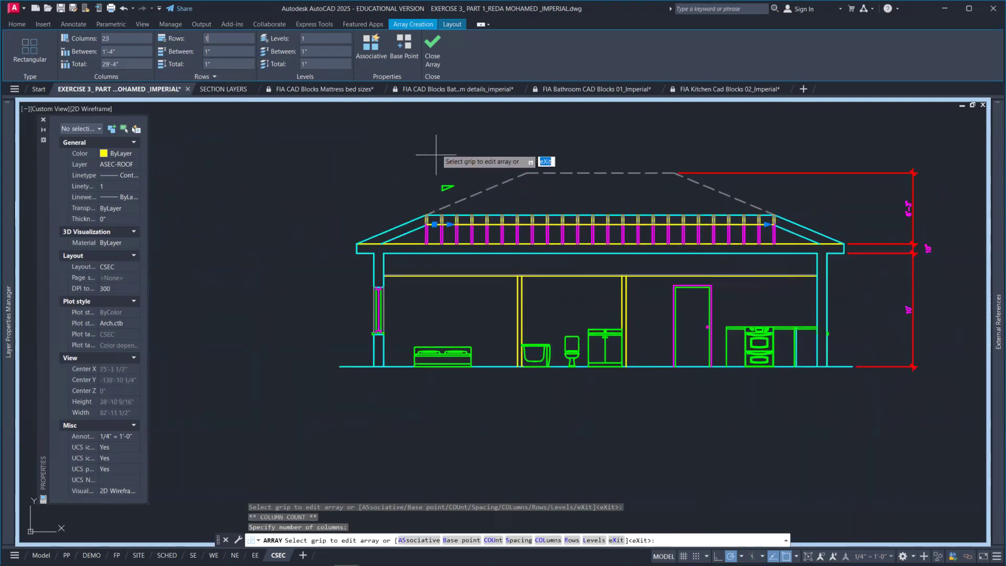
click(432, 48)
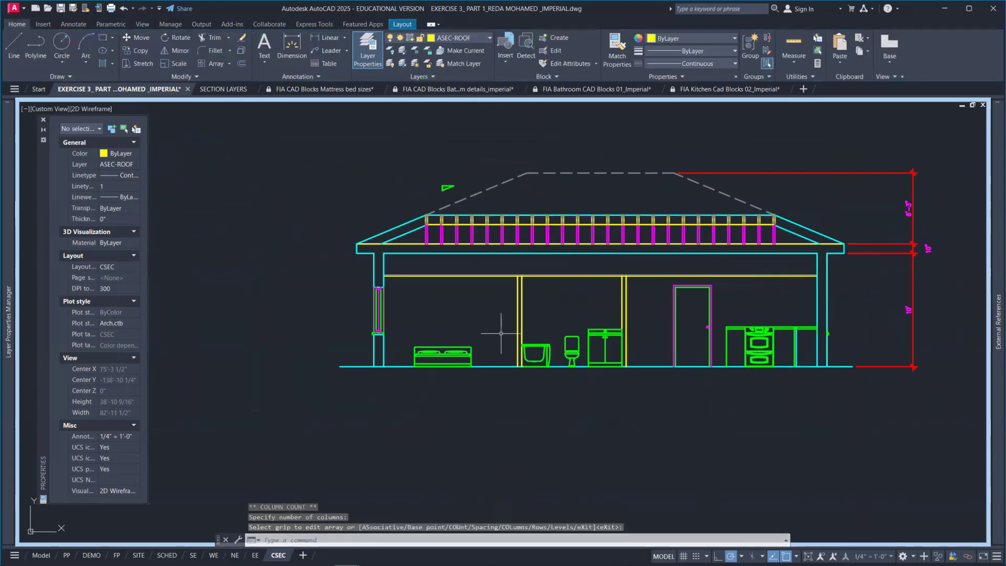
scroll(501, 333, down, 2)
middle_drag(523, 338, 443, 342)
scroll(448, 330, up, 2)
middle_drag(379, 323, 410, 337)
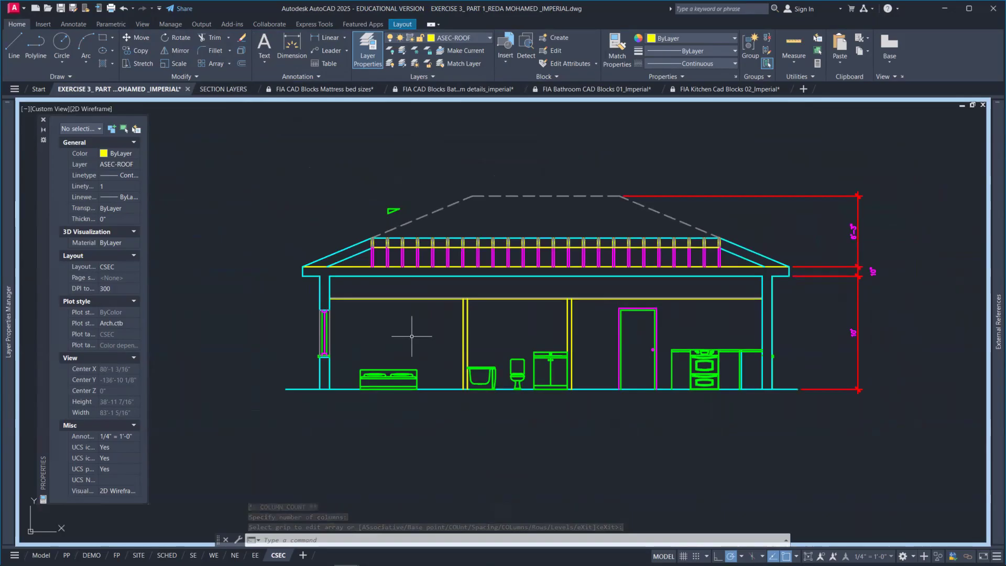